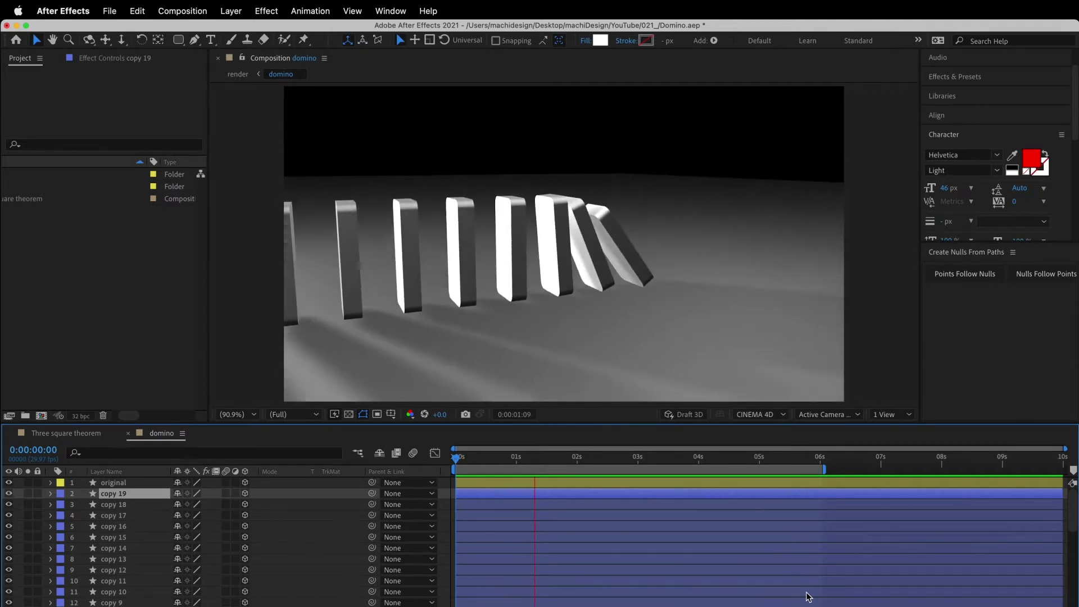
- Stop the domino-toppling preview at 0:00:02:21
key(space)
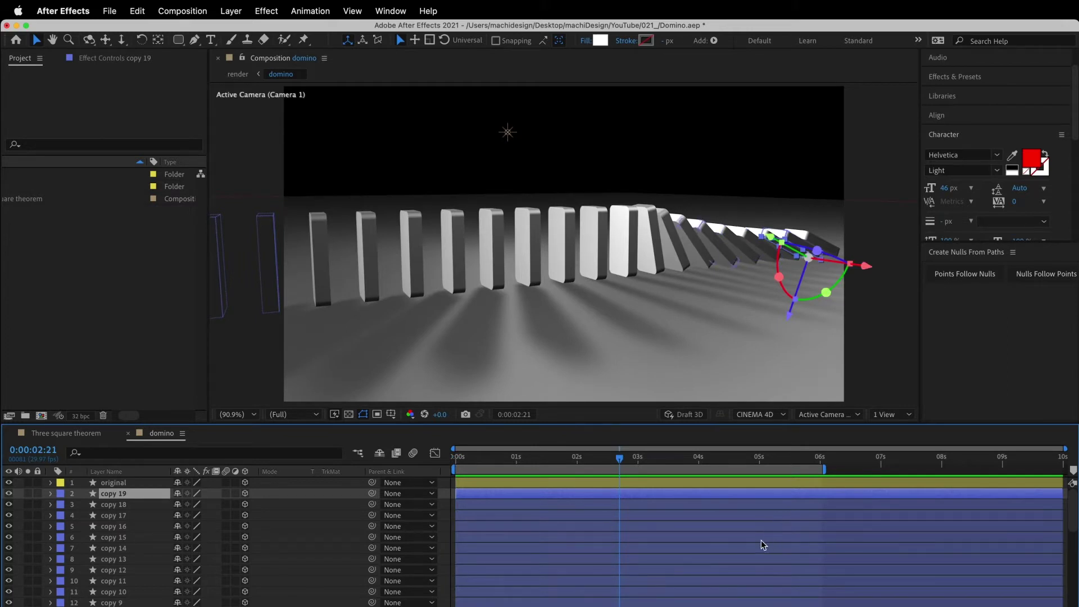
- Make a new composition named MainComp using HDTV 1080 29.97 with a 10-second duration
click(189, 13)
click(192, 32)
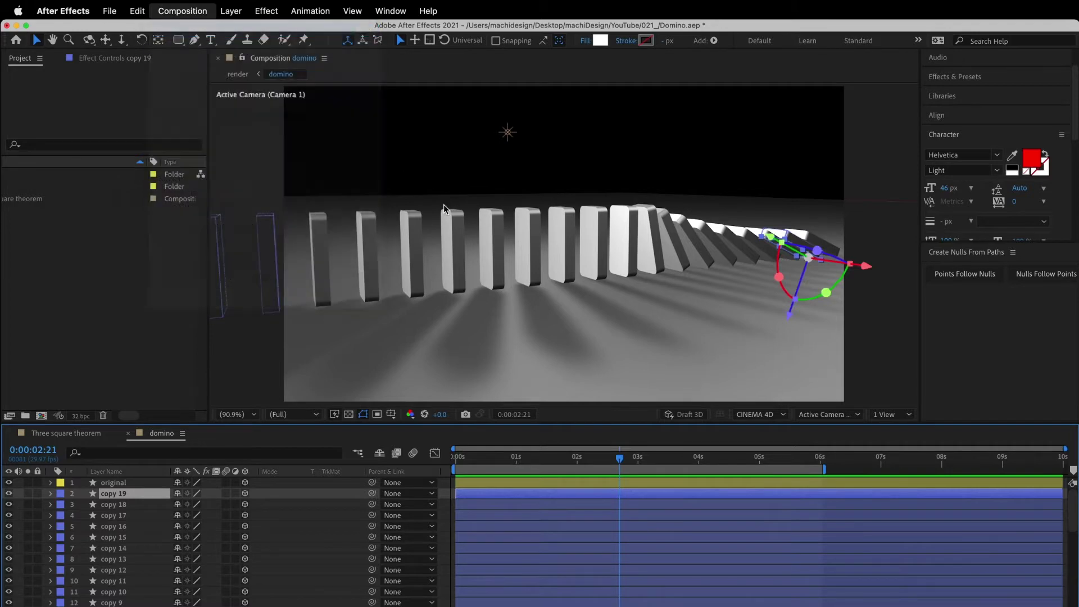
text(MainComp)
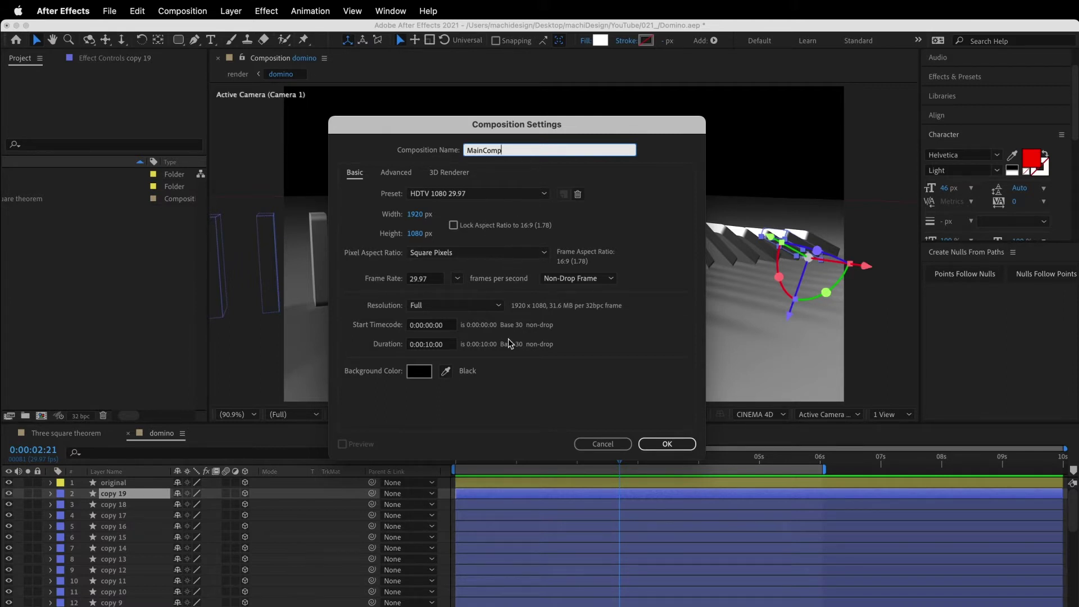
click(660, 444)
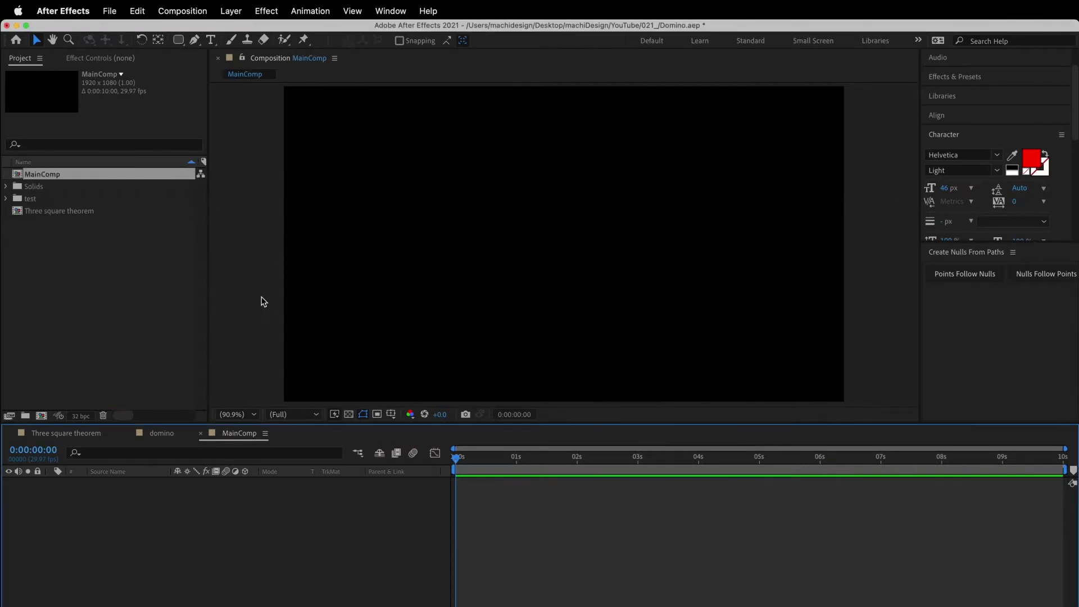
- Add a rounded rectangle shape layer and set its path size to 200×400
double_click(179, 40)
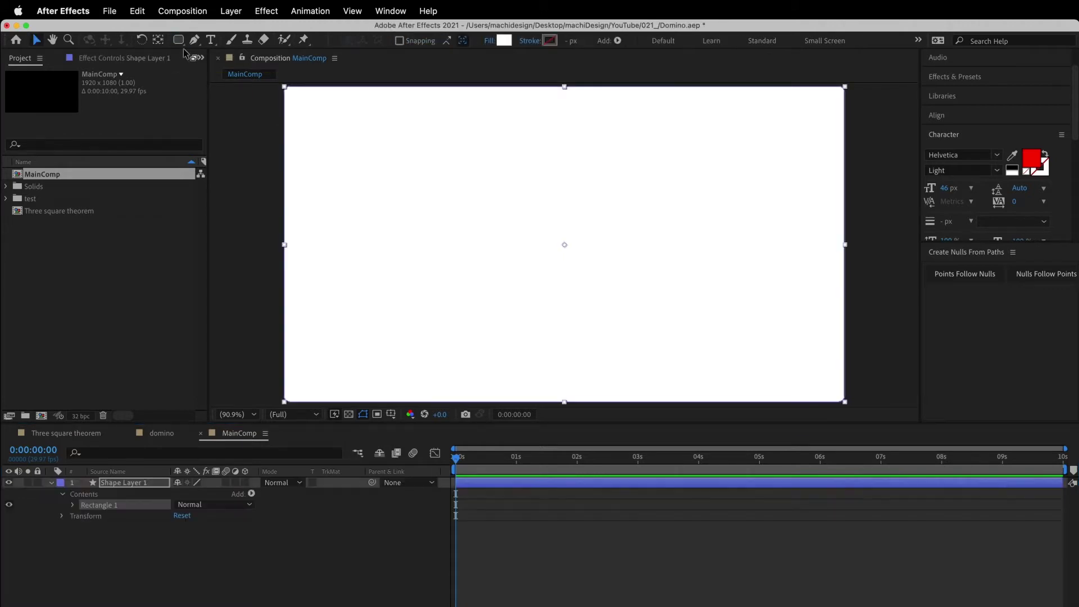
click(72, 505)
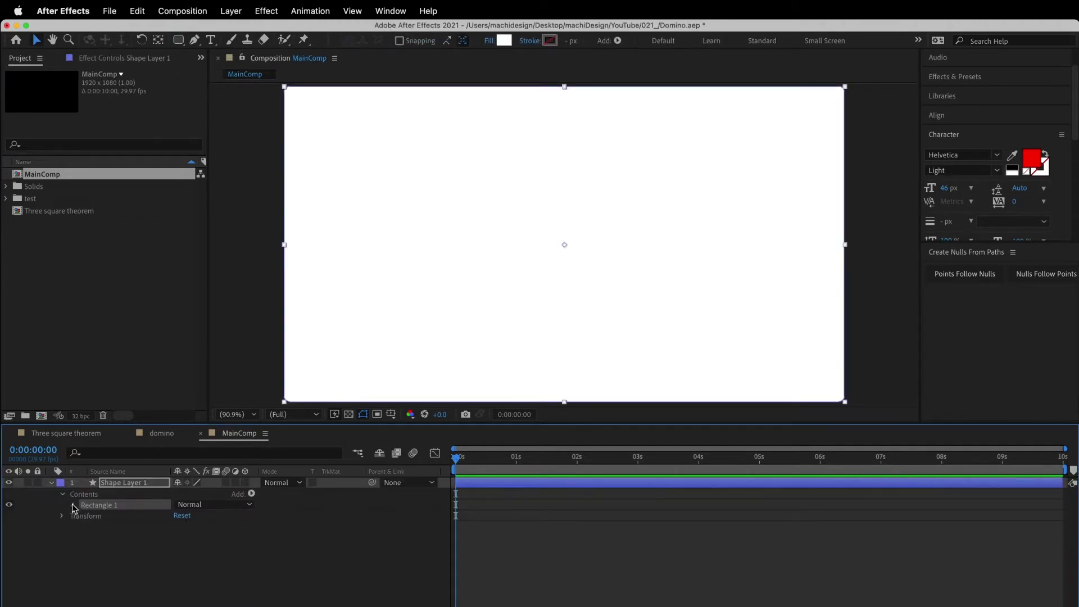
click(84, 516)
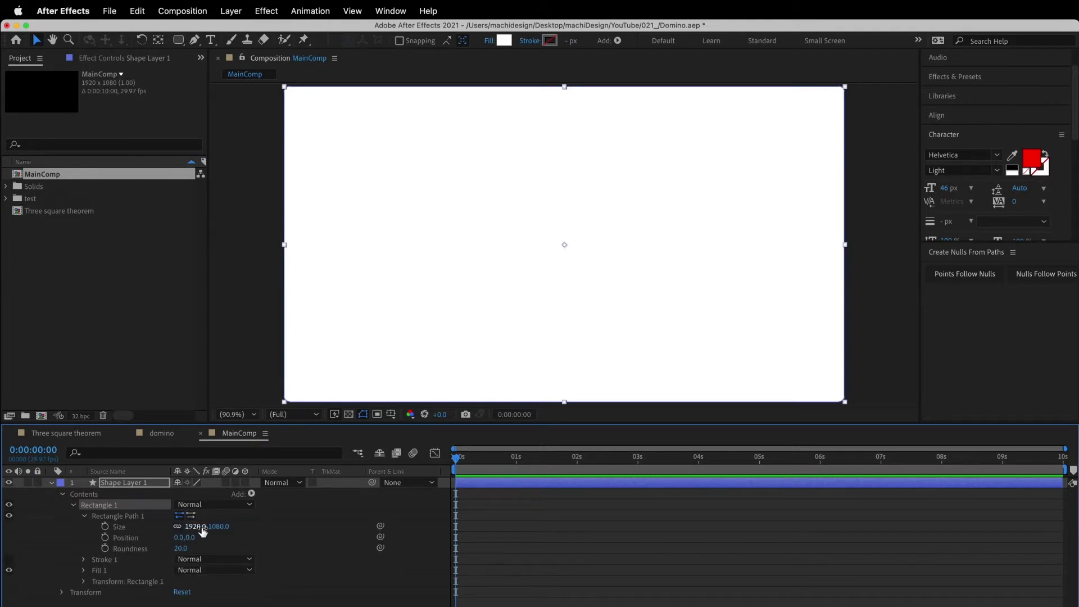
click(194, 526)
text(200)
key(Tab)
text(4)
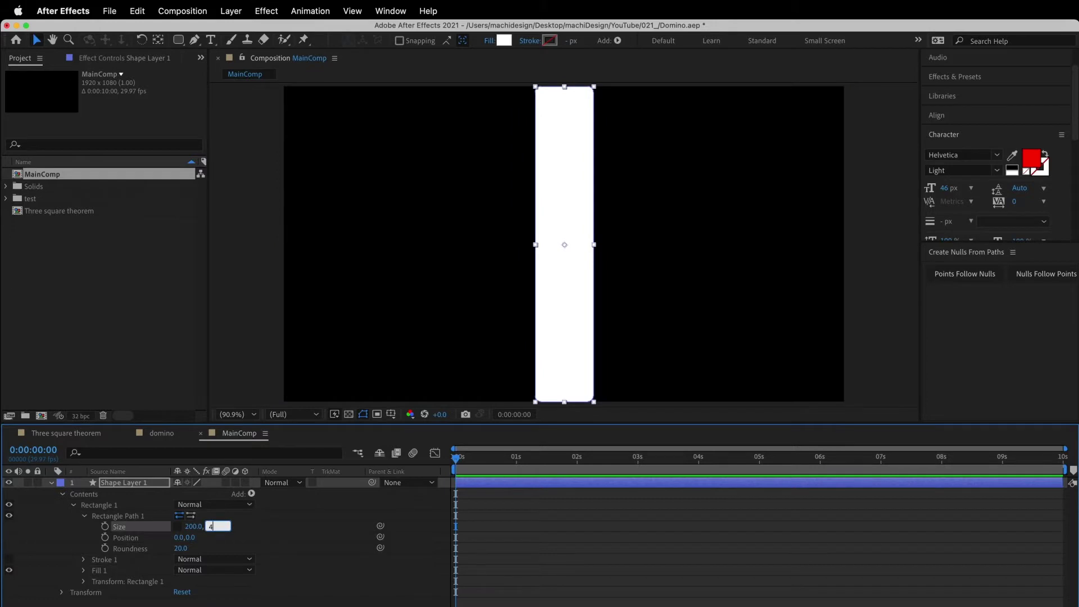
key(Return)
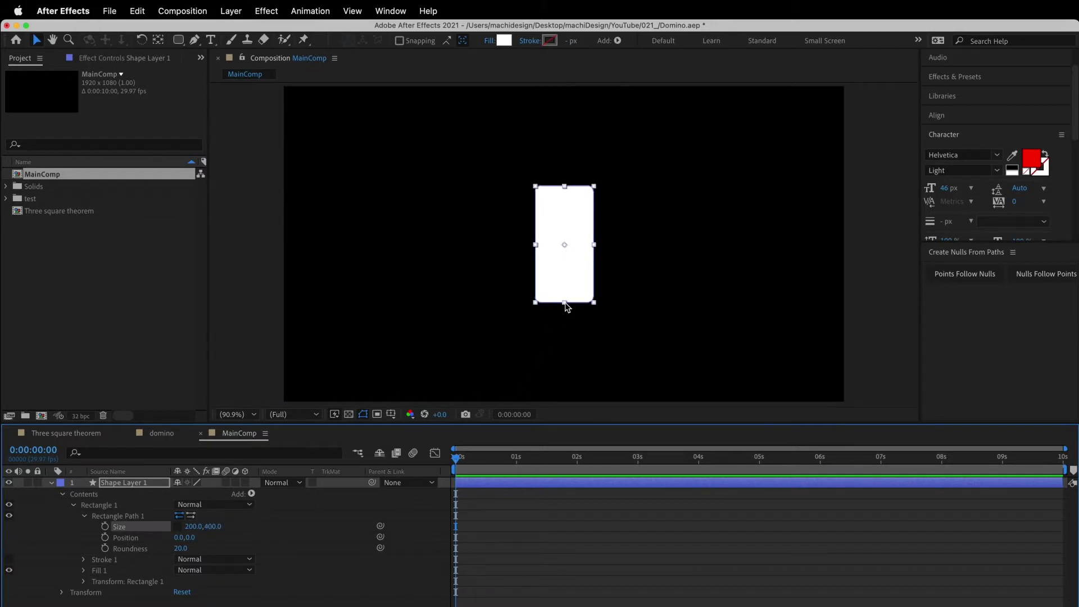
- Offset the rectangle path to position 0,-200 and set its roundness to 30
click(194, 538)
key(Return)
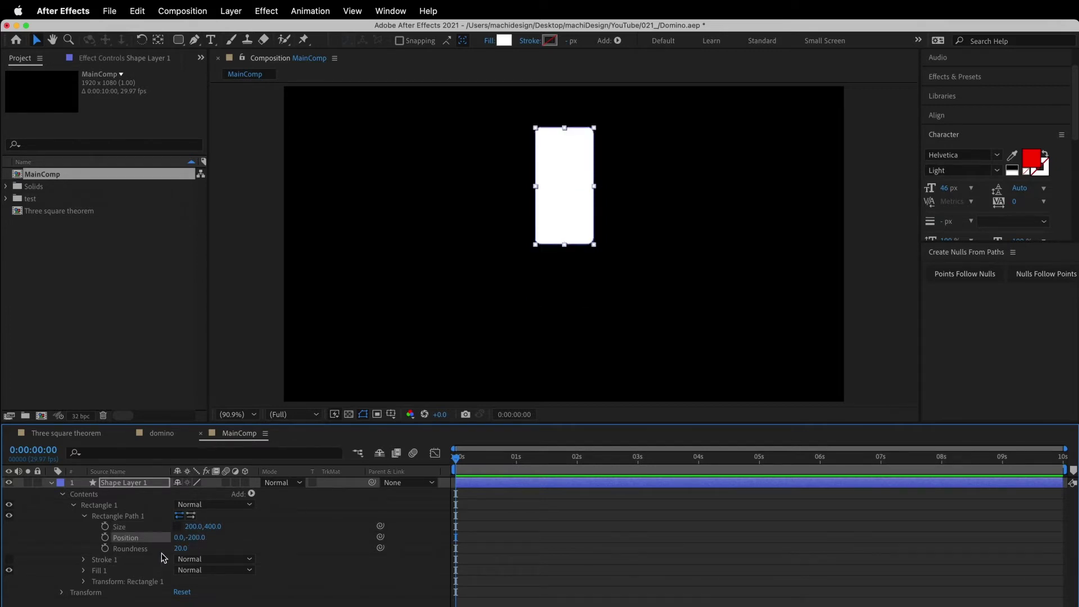
click(197, 548)
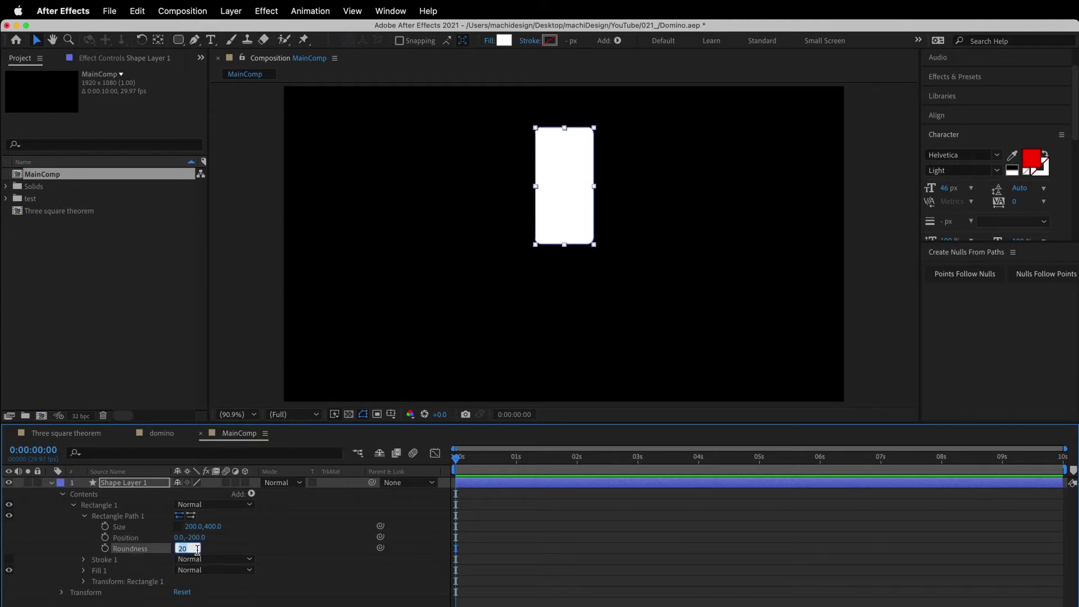
text(30)
key(Return)
click(79, 532)
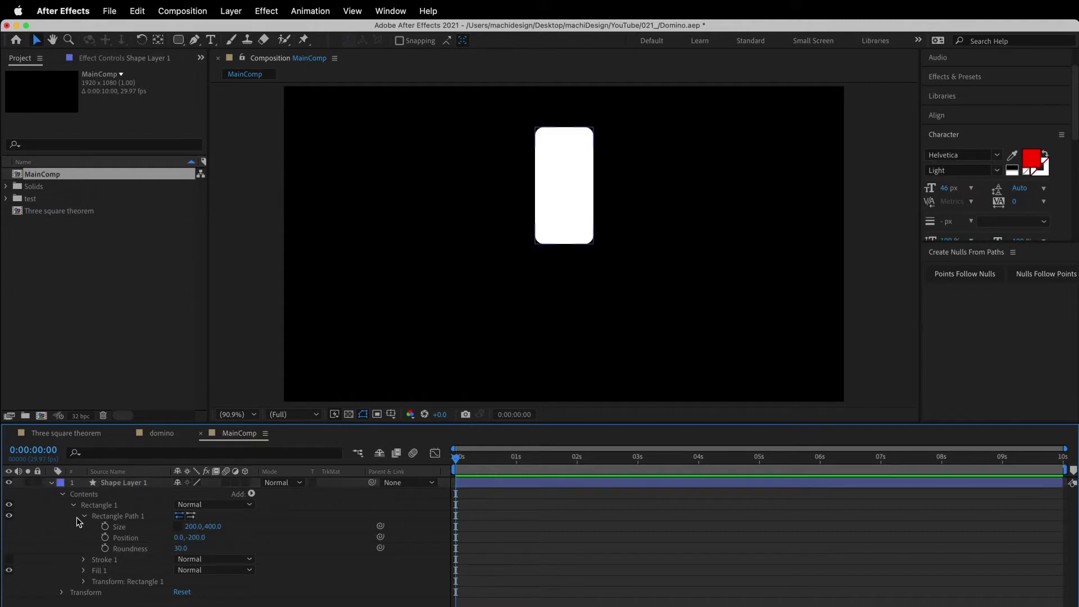
click(52, 483)
click(126, 481)
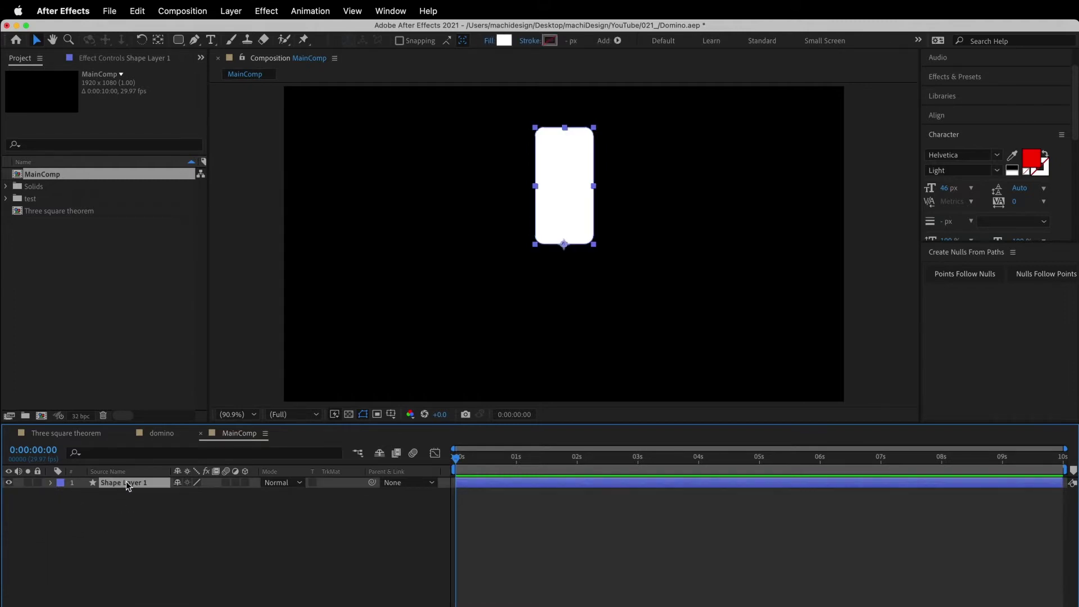
- Rename the shape layer to 'original', give it a Yellow label, and make it 3D
key(Return)
text(orig)
key(Return)
click(60, 482)
click(84, 465)
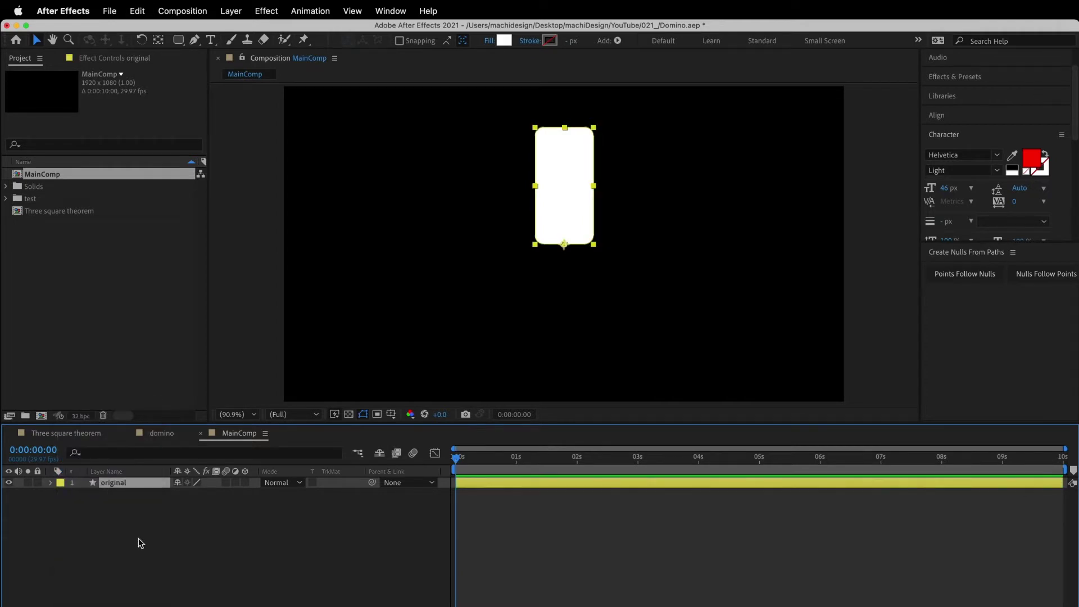
click(141, 543)
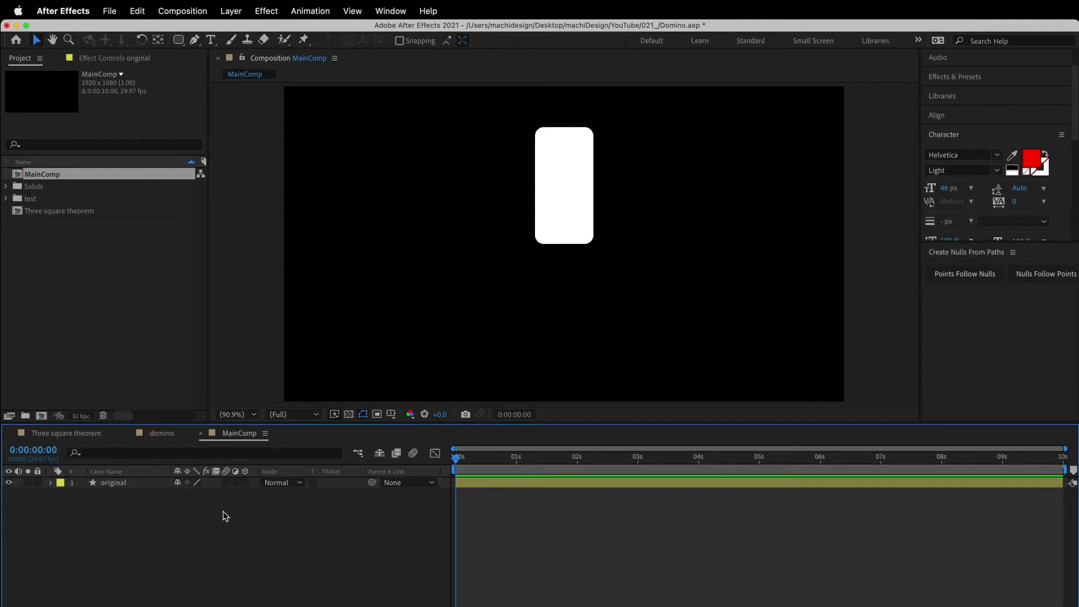
click(246, 482)
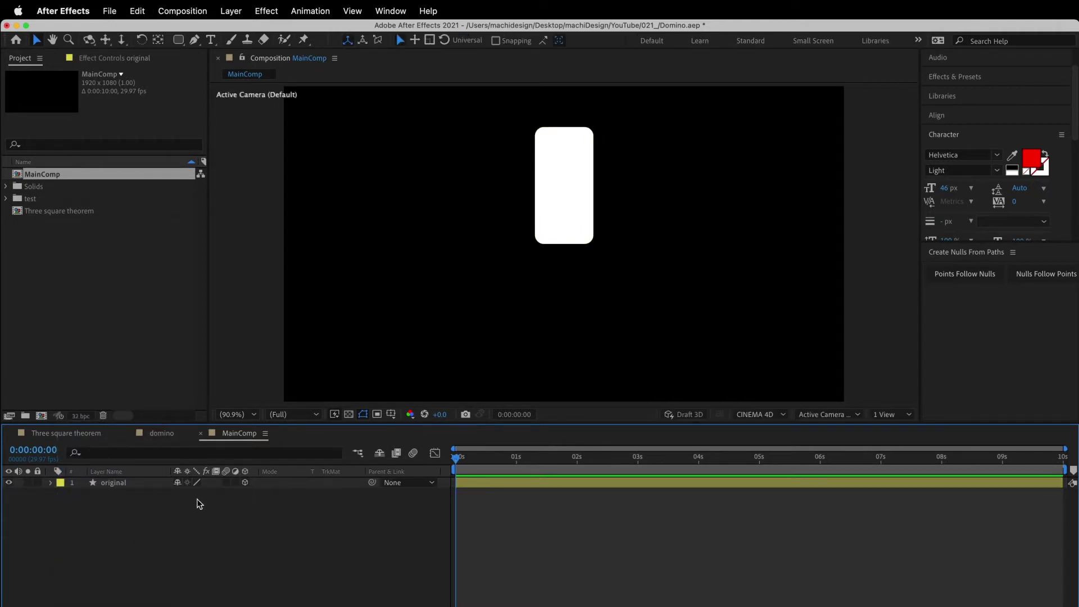
- Add a 35mm Camera 1 and place it below the original layer
click(239, 15)
mouse_move(253, 30)
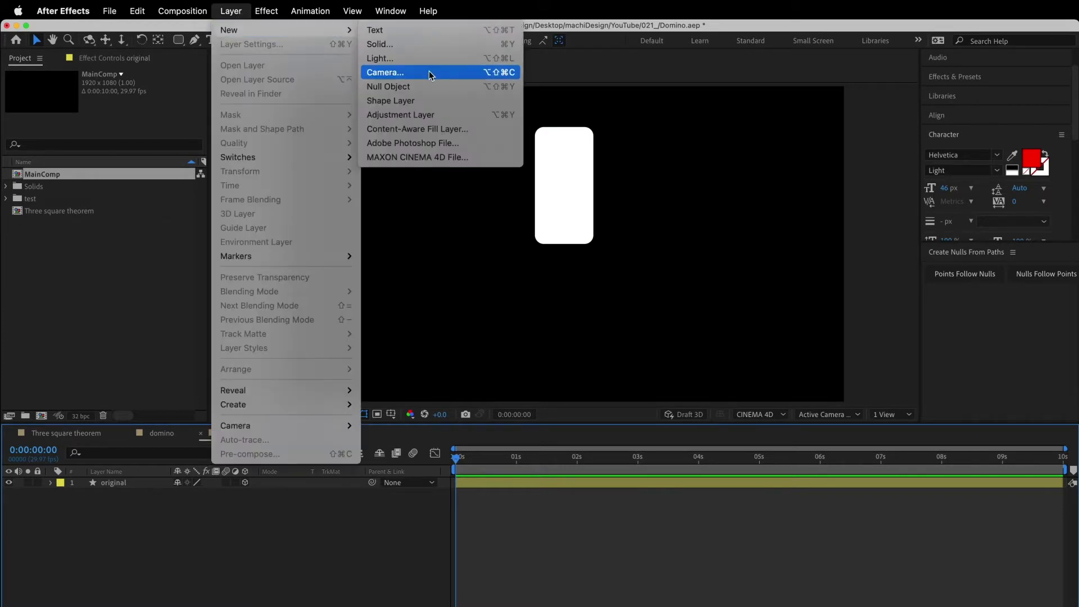
click(431, 73)
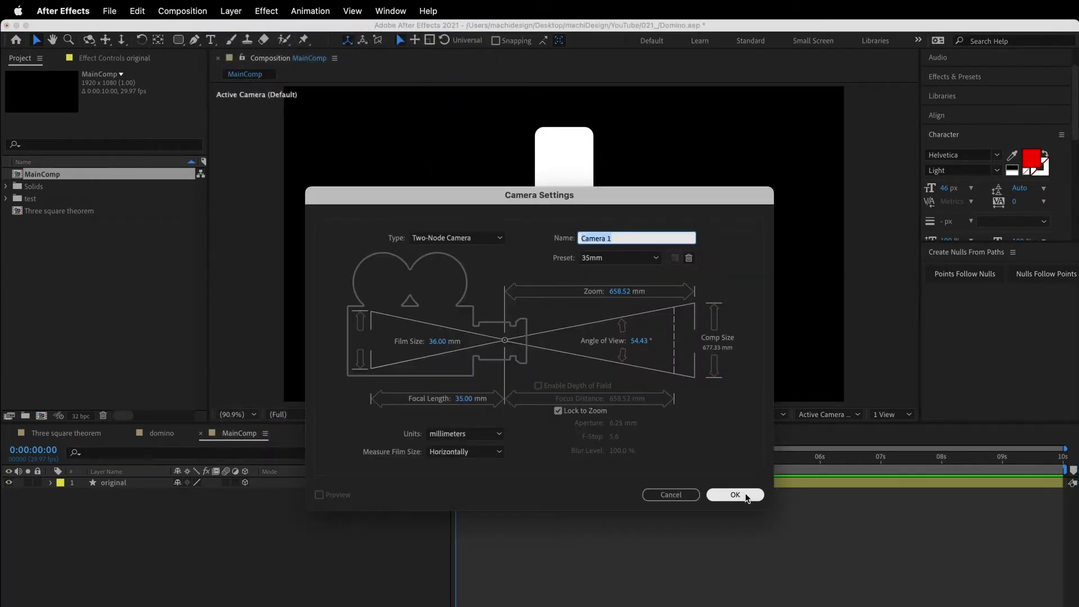
click(735, 494)
drag(126, 480, 127, 534)
click(125, 541)
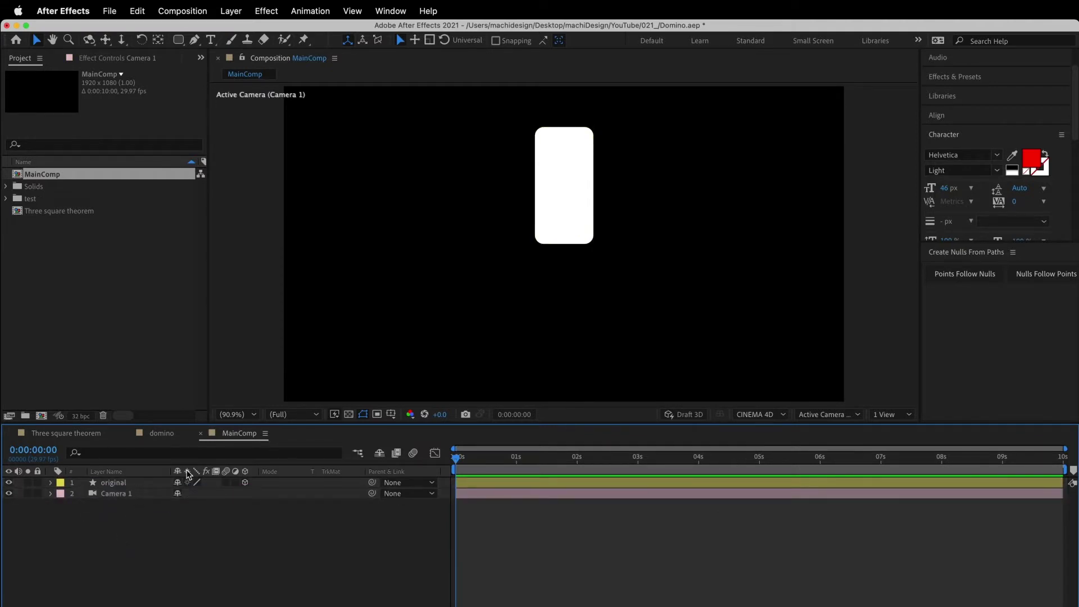
click(137, 486)
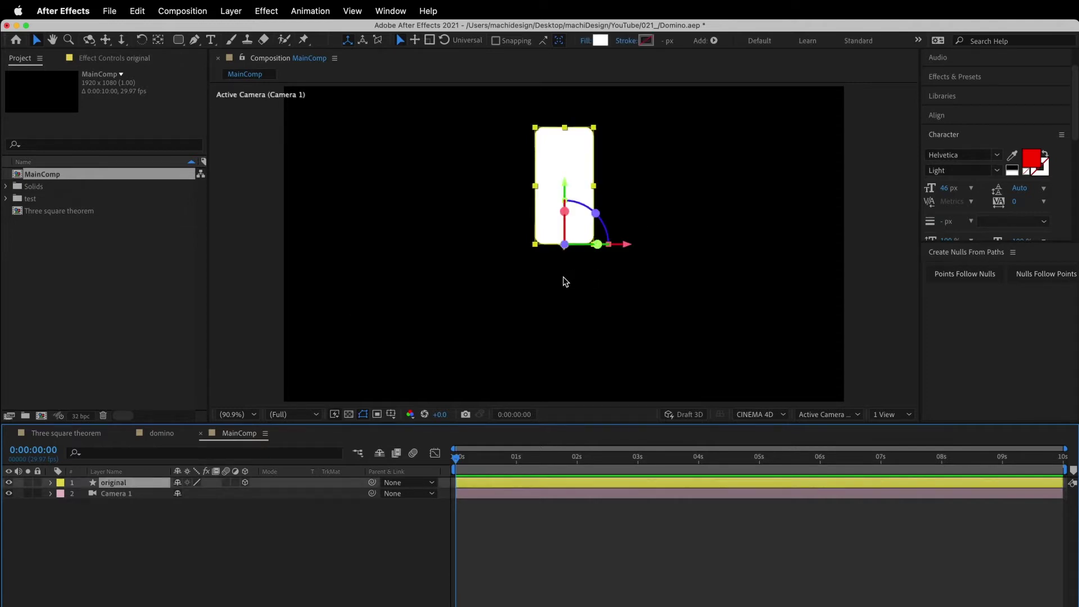
- Keep the CINEMA 4D renderer and switch the viewer to Custom View 1
click(766, 415)
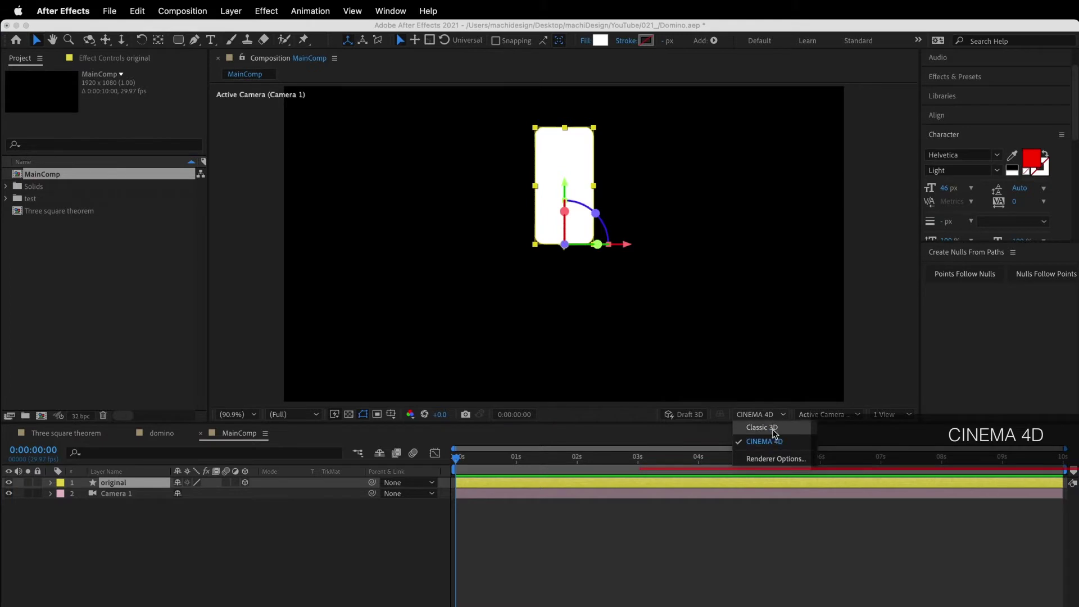
click(789, 445)
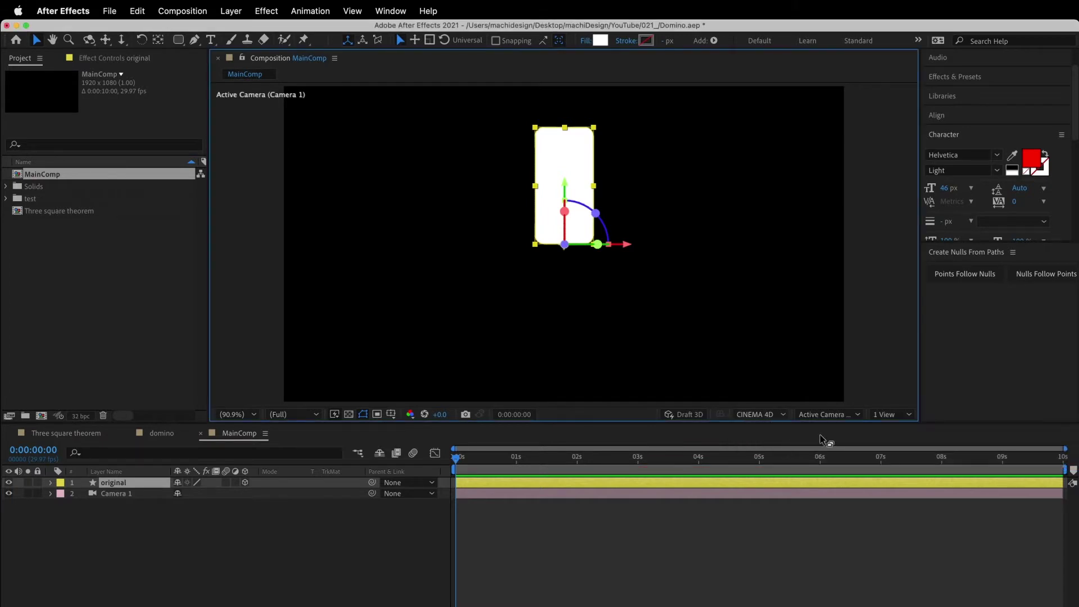
click(821, 415)
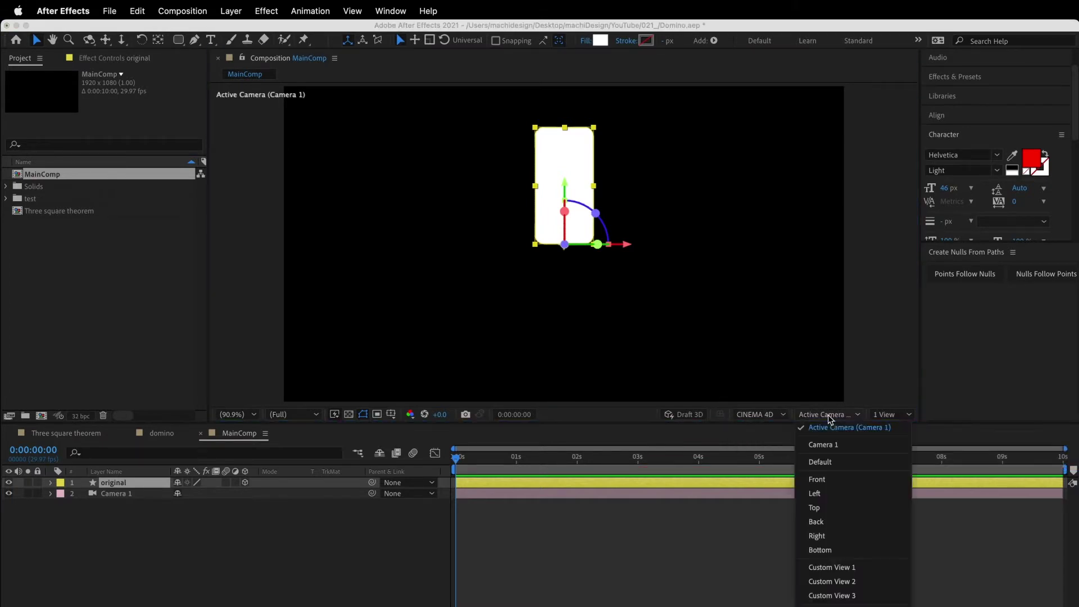
click(868, 573)
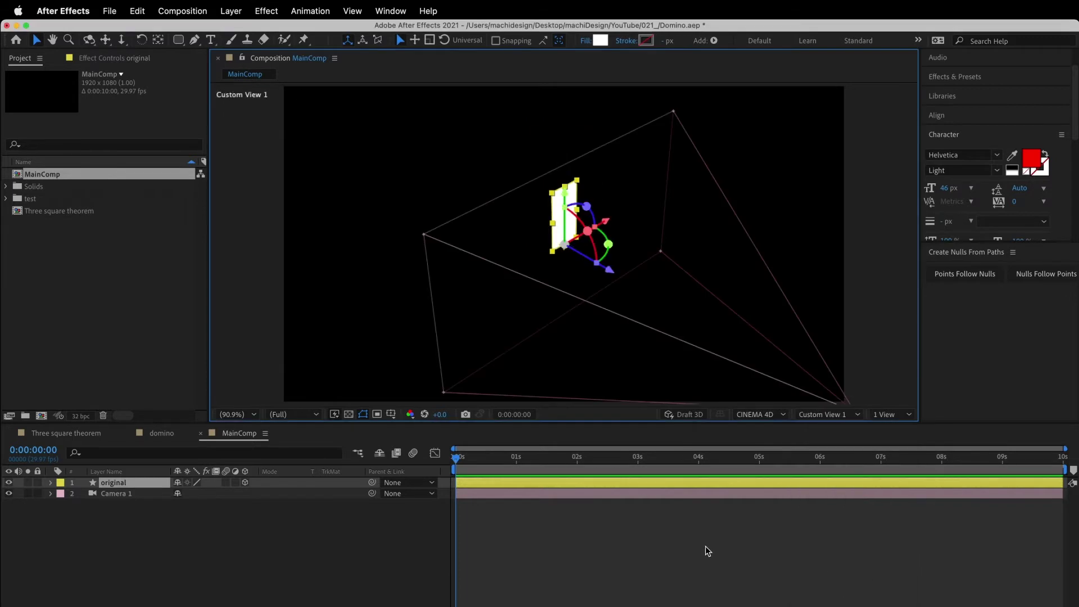
click(166, 523)
click(50, 482)
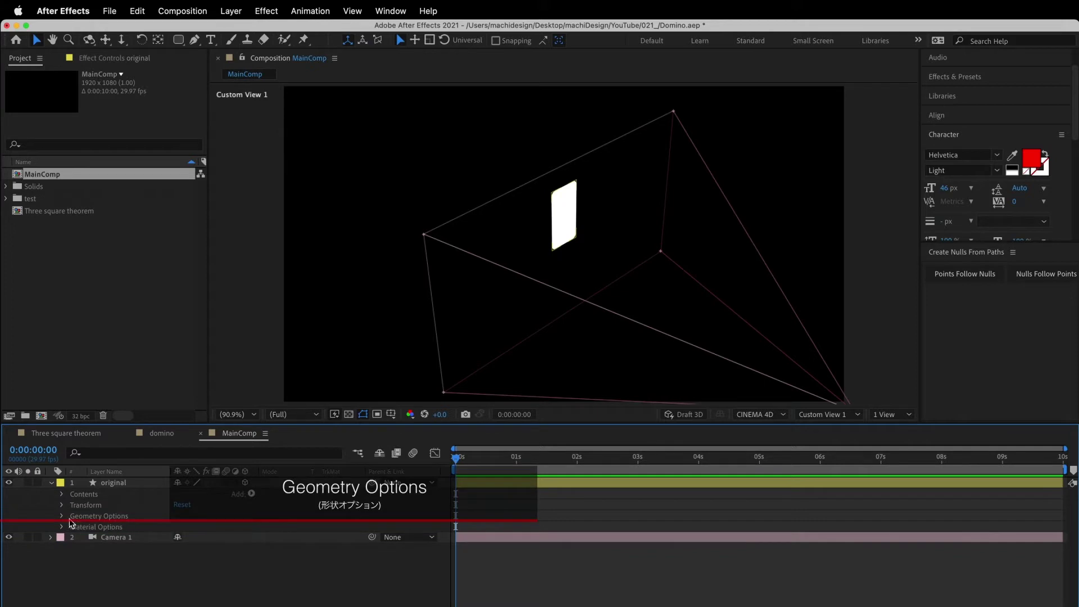
- Set the original layer's Geometry Options Extrusion Depth to 60
click(62, 517)
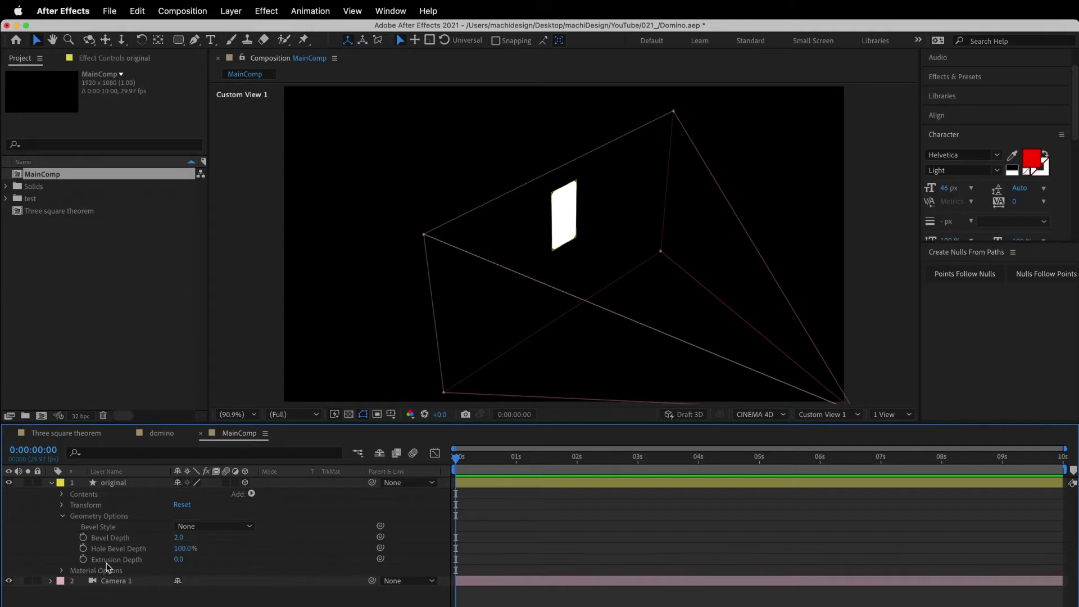
click(178, 559)
text(60)
key(Return)
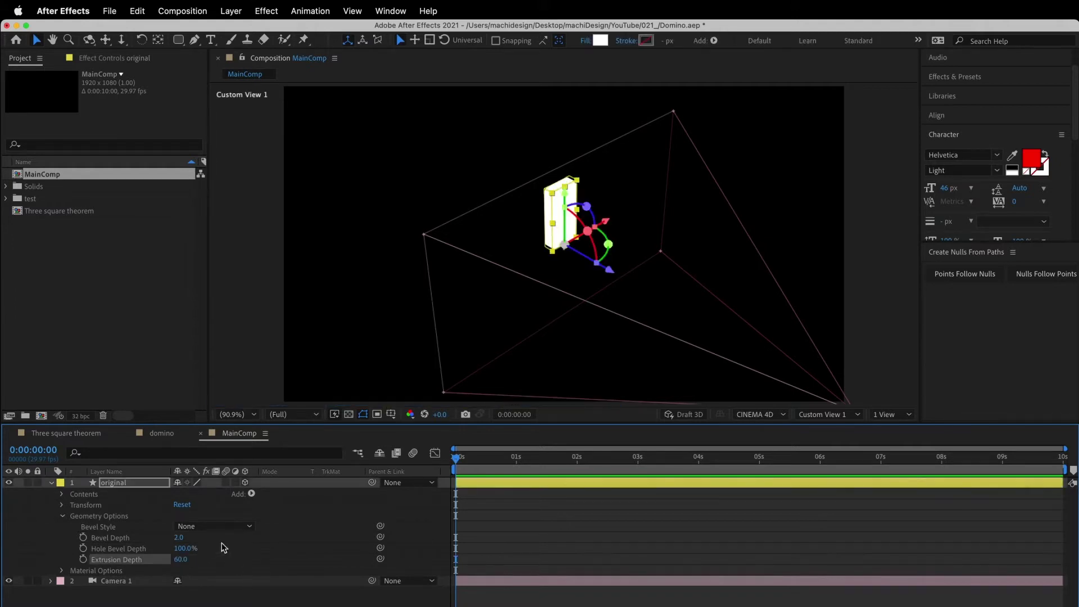
click(66, 534)
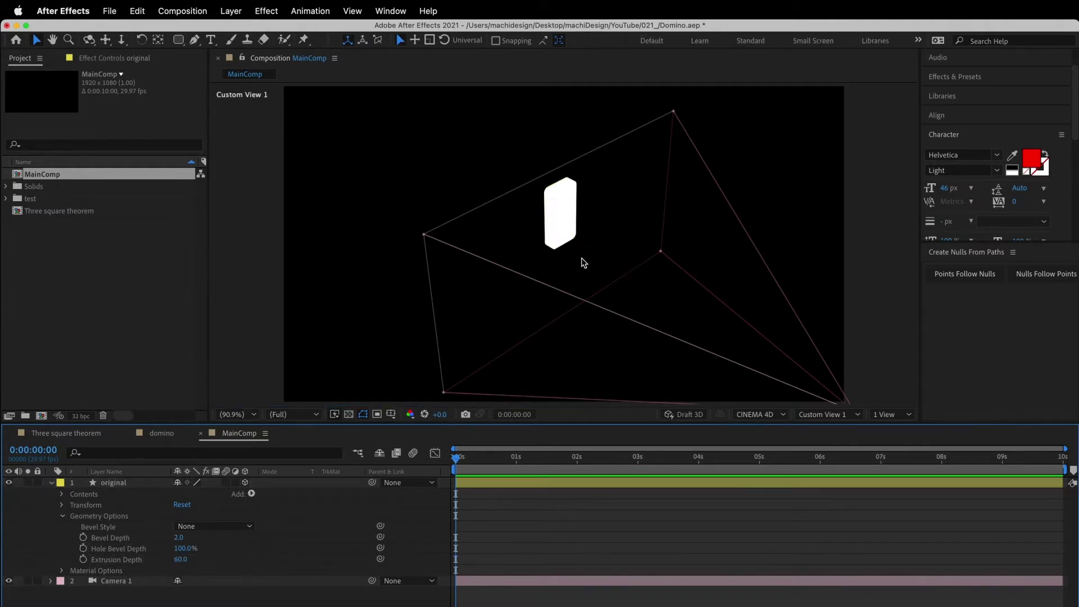
click(558, 218)
click(63, 516)
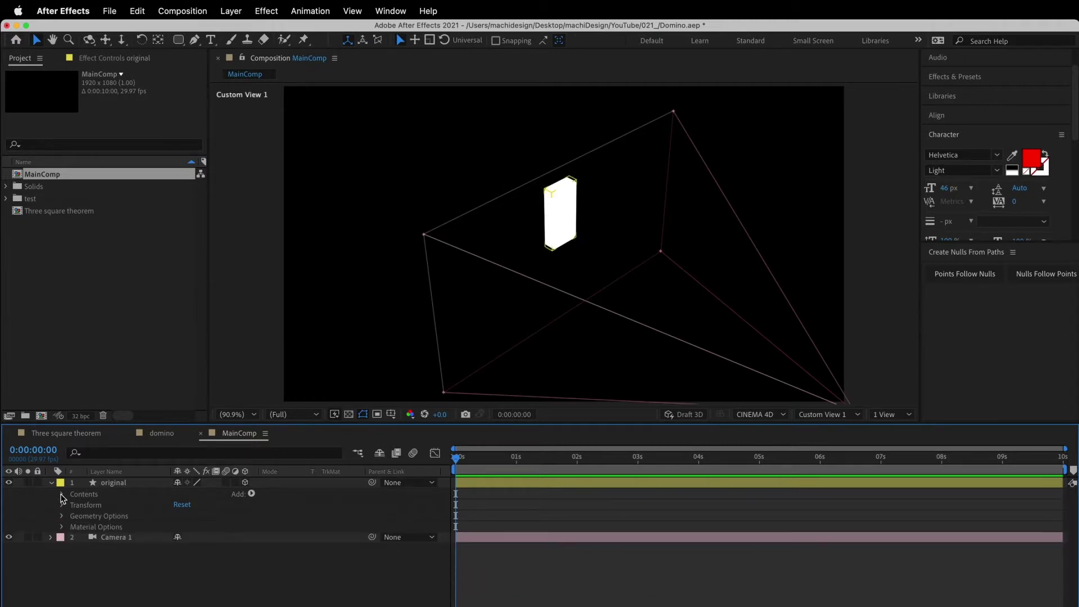
- Give Rectangle 1 its own side colour and set the domino's Side Color to E7E7E7
click(62, 494)
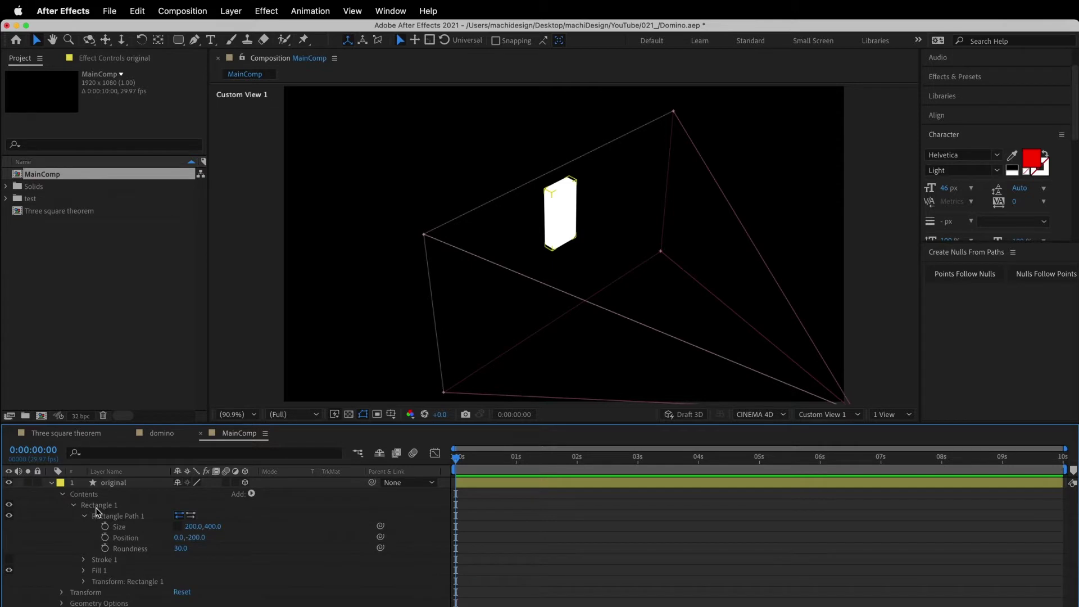
click(99, 509)
click(251, 493)
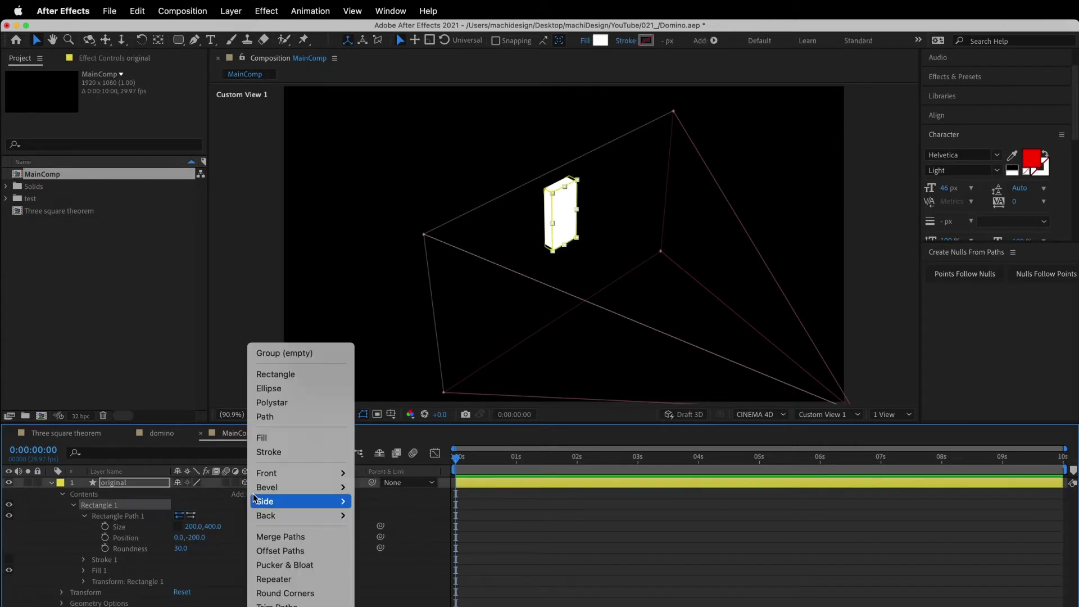
mouse_move(308, 506)
click(371, 501)
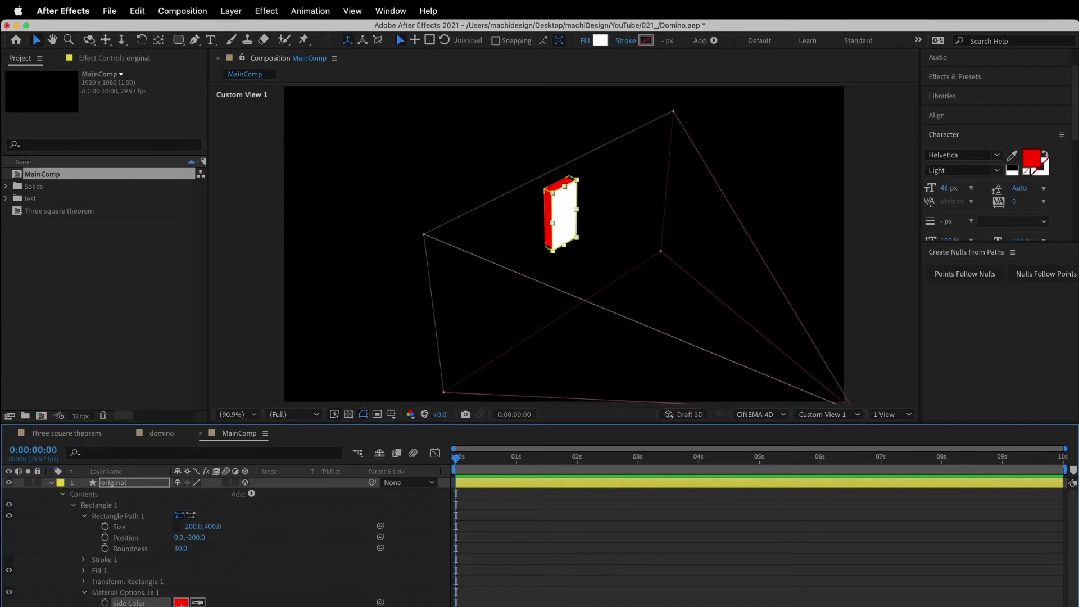
click(180, 602)
click(260, 362)
drag(260, 363, 261, 364)
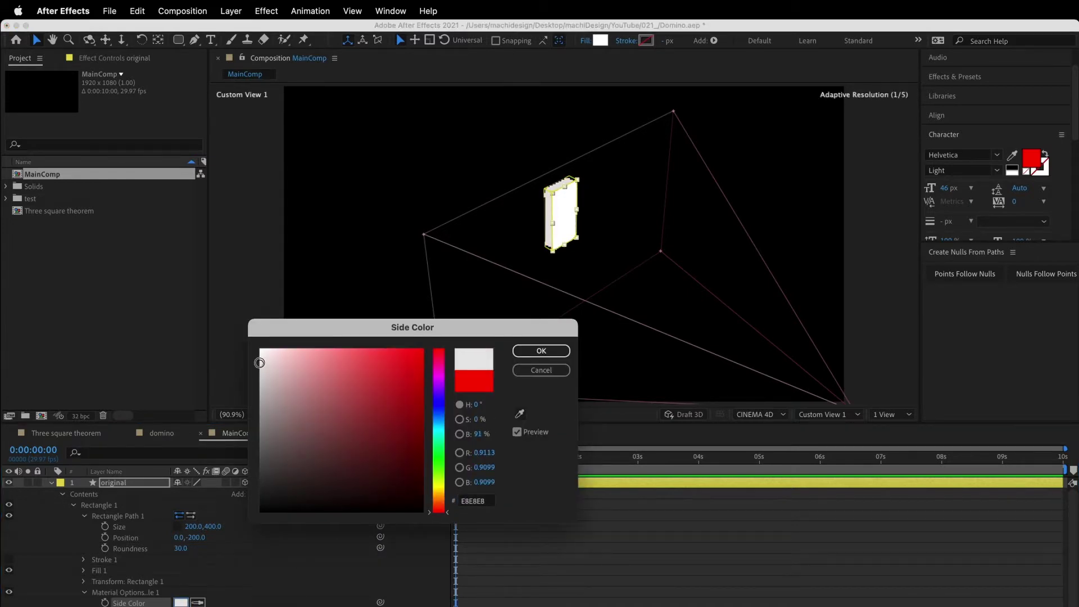
click(531, 351)
click(55, 527)
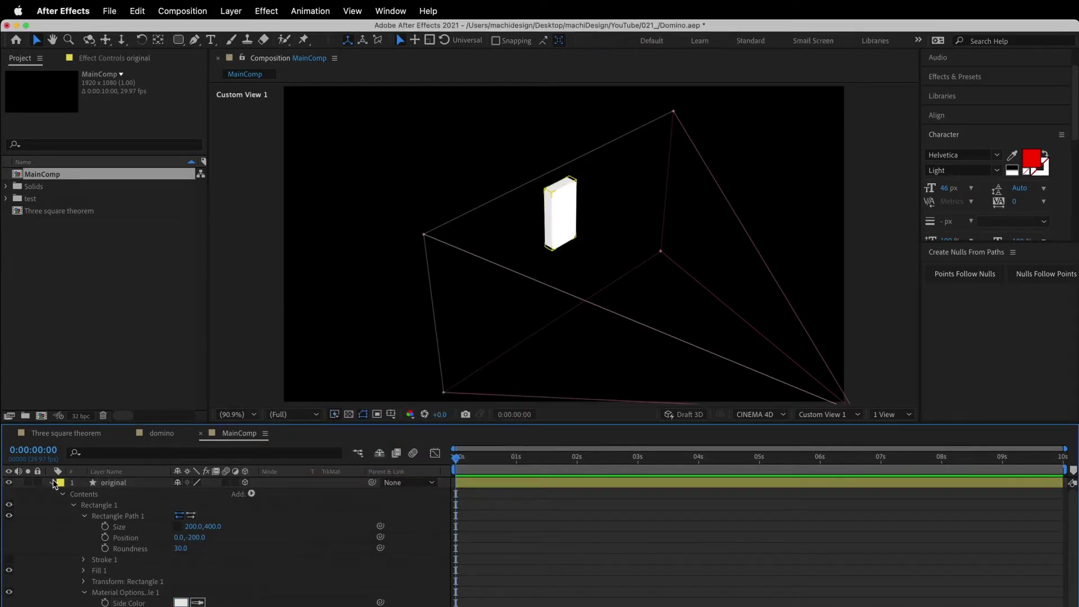
click(52, 482)
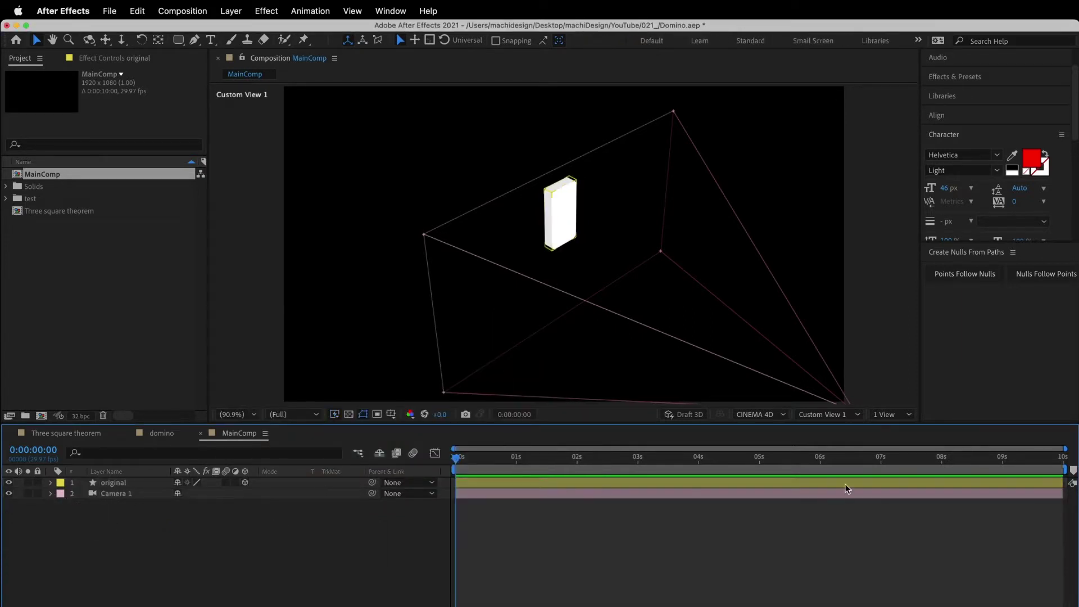
click(841, 416)
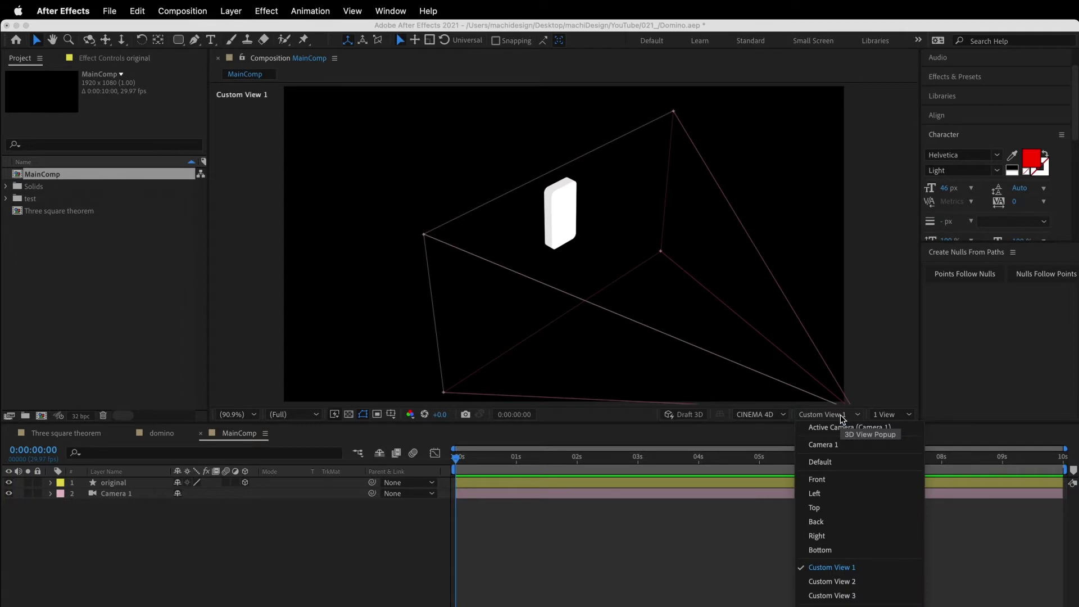
- Switch the 3D view to Left and duplicate the original domino beneath it
click(835, 492)
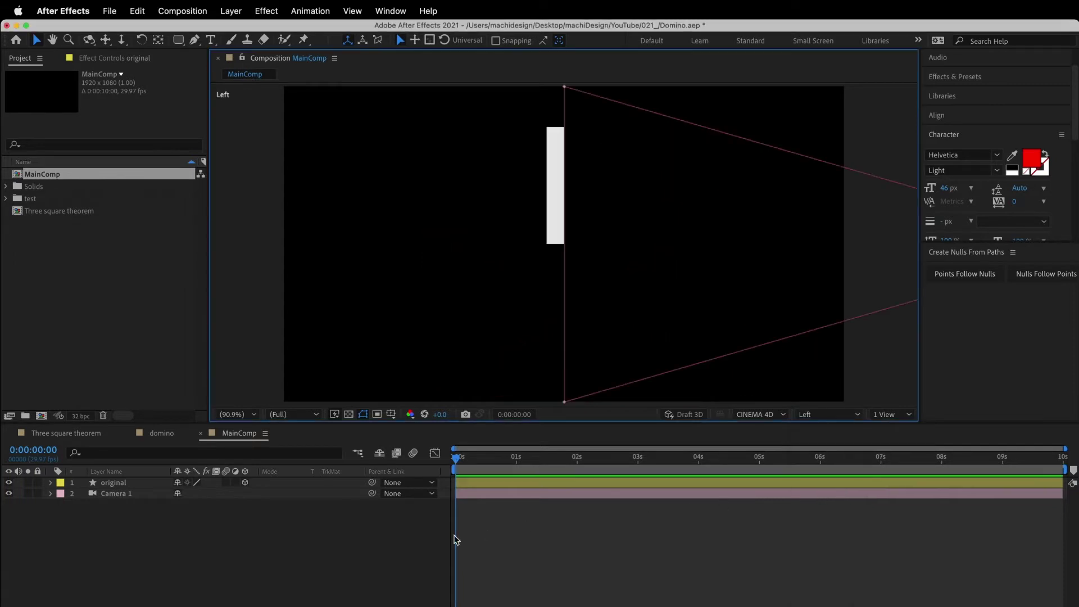
click(132, 483)
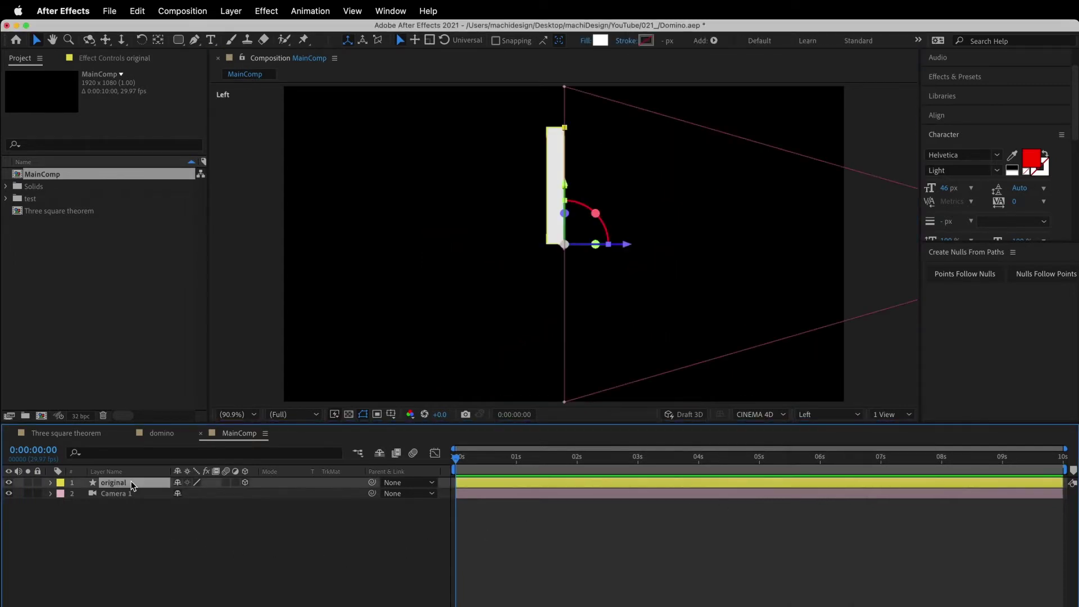
key(super+d)
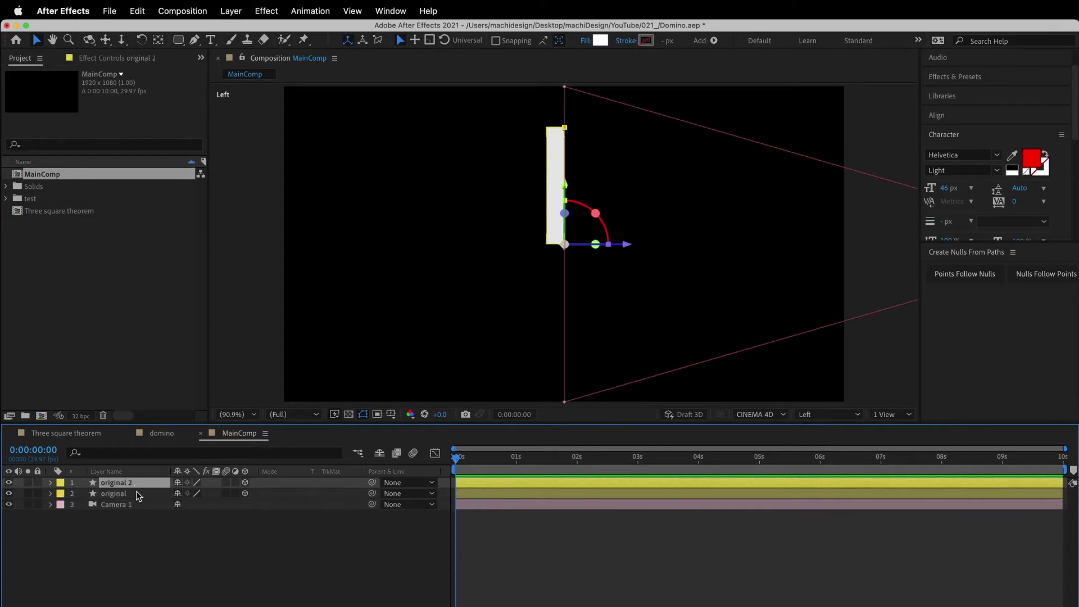
drag(115, 487, 115, 499)
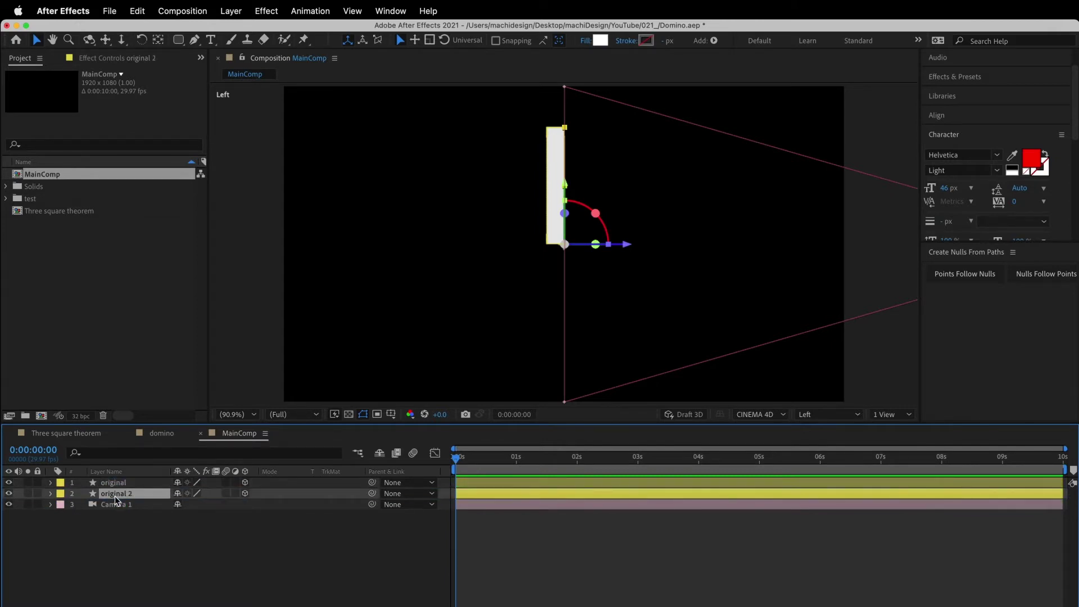
- Rename the duplicate to 'cpoy' and give it a Blue label
key(Return)
text(c)
key(Return)
click(60, 493)
click(84, 552)
click(80, 523)
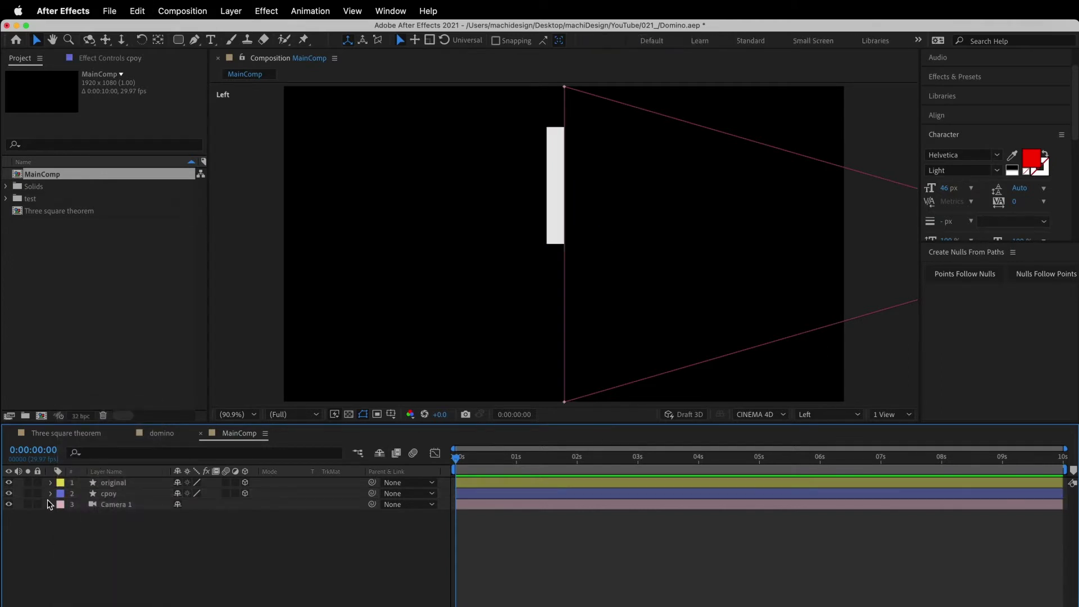
click(51, 493)
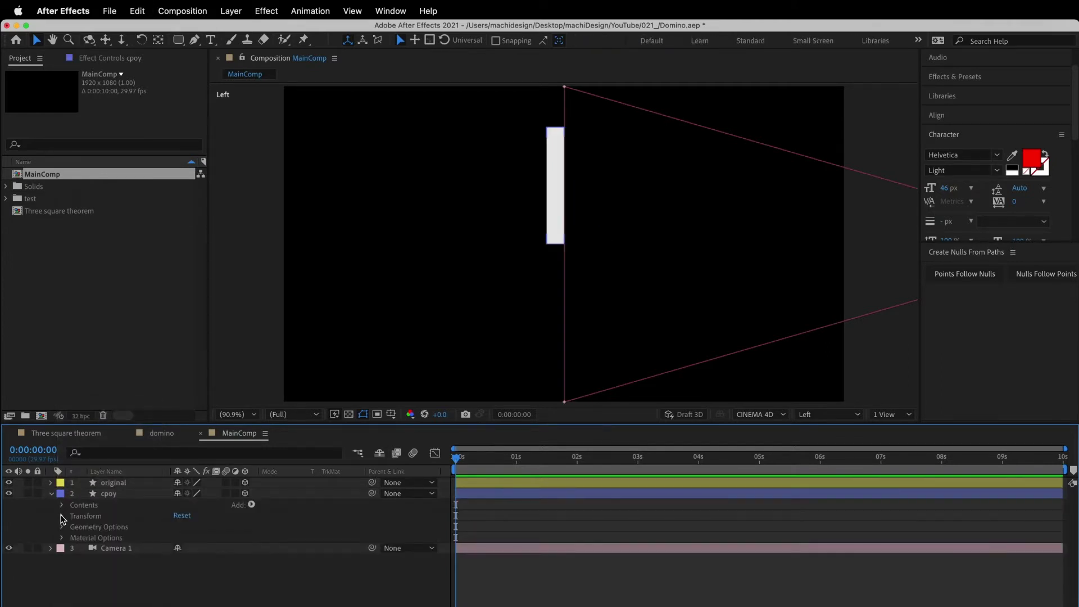
- Trial cpoy's depth at Z -231 and -507 with a duplicate, then delete cpoy 2
click(62, 516)
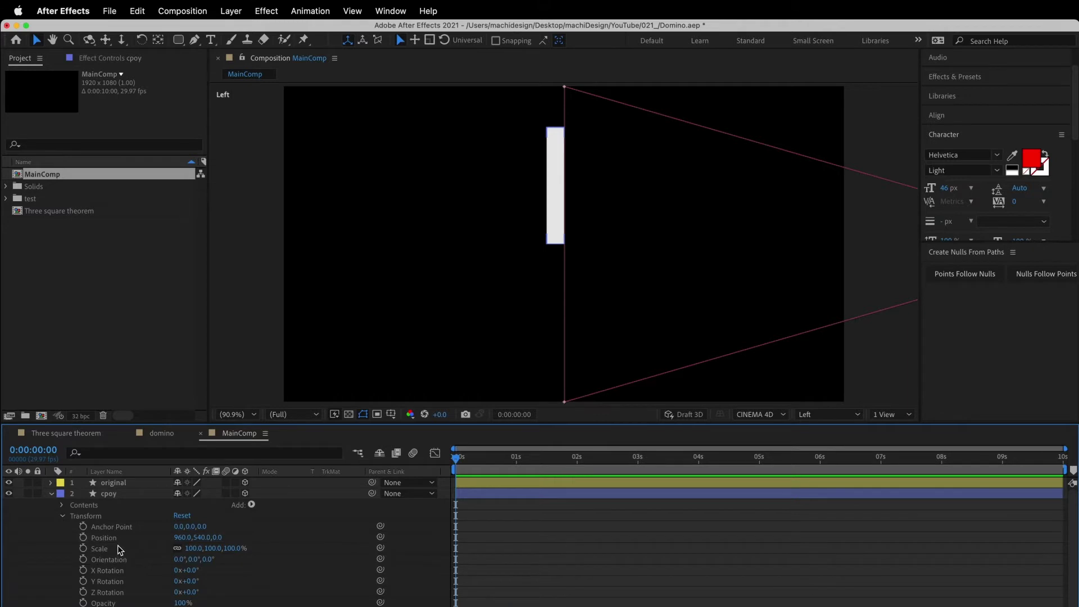
drag(219, 537, 75, 543)
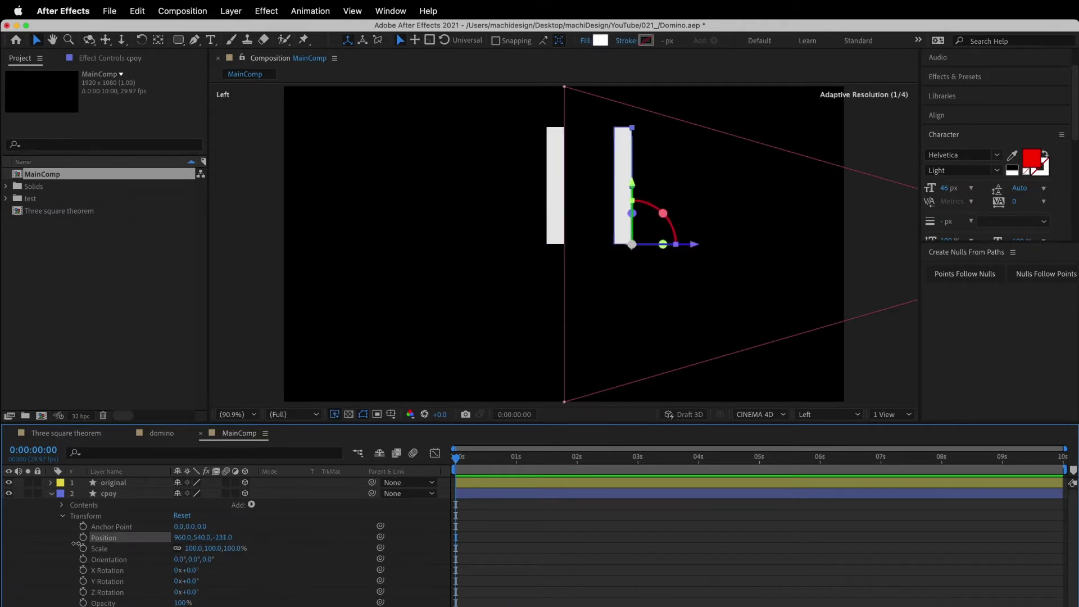
key(Return)
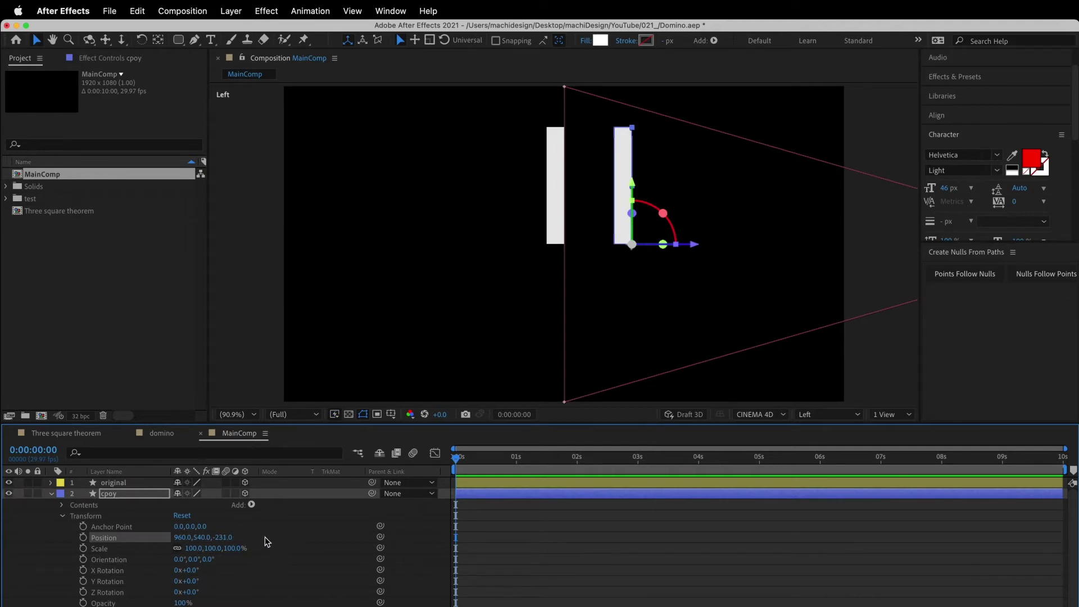
click(164, 509)
click(130, 493)
key(ctrl+d)
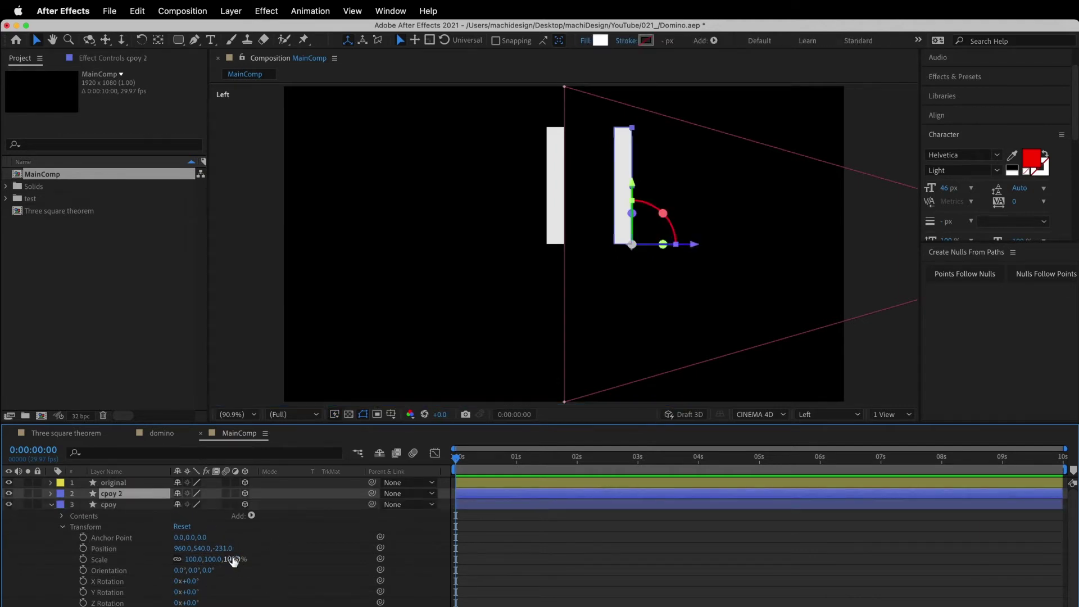
drag(223, 548, 98, 541)
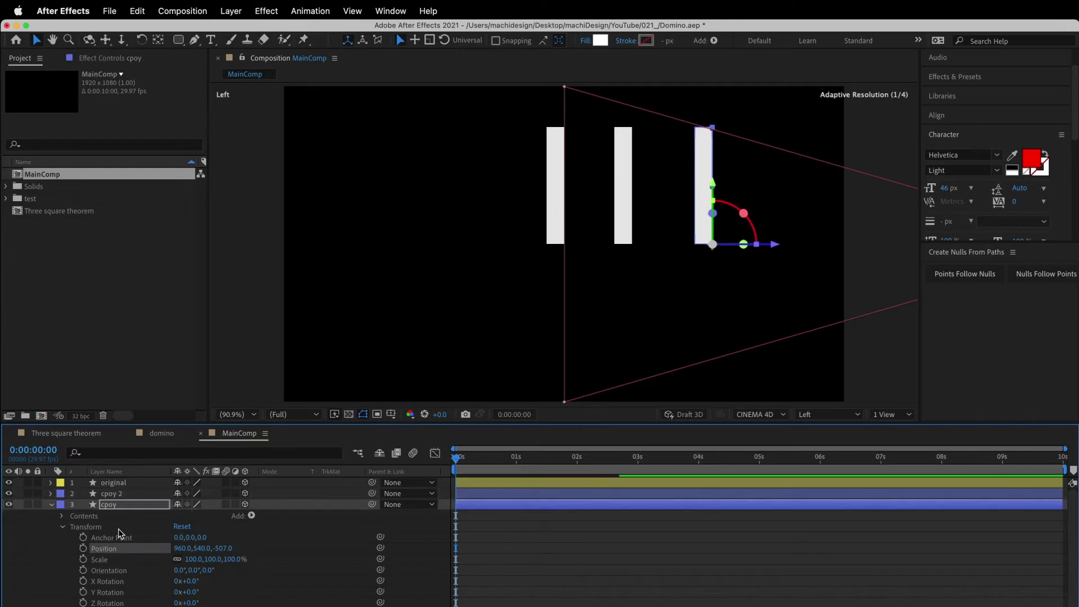
click(125, 494)
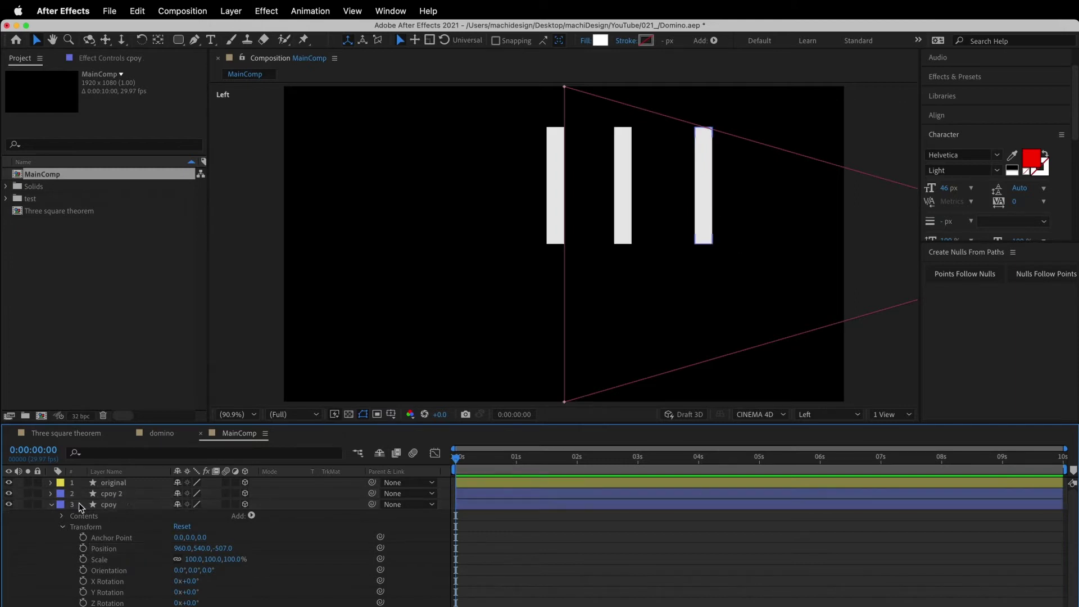
click(124, 497)
key(Delete)
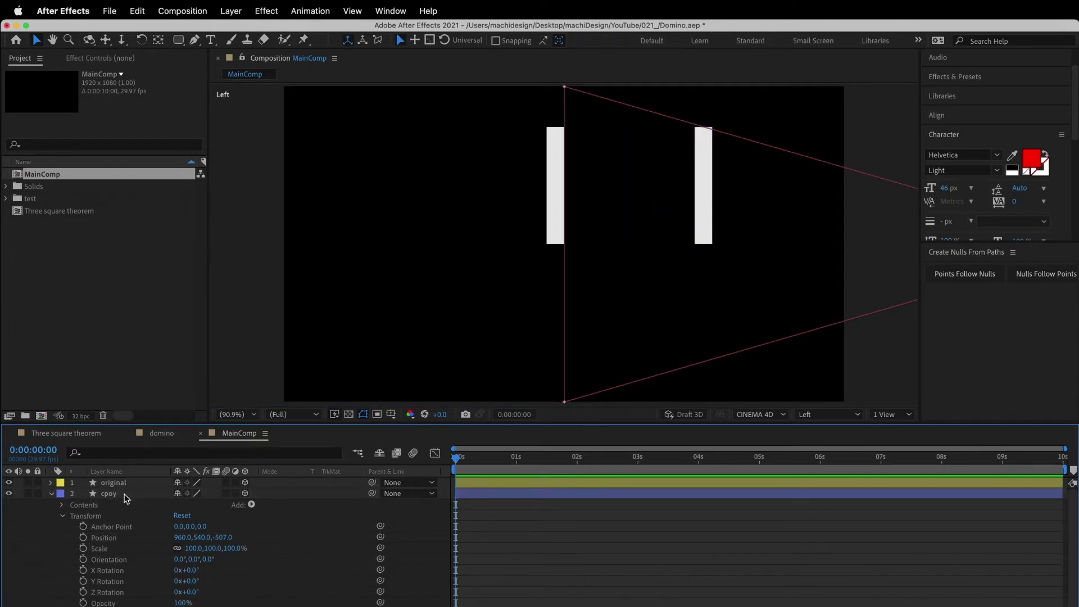
- Reset cpoy's Z position to 0 so it sits on the original block
click(124, 495)
click(224, 537)
text(0)
key(Return)
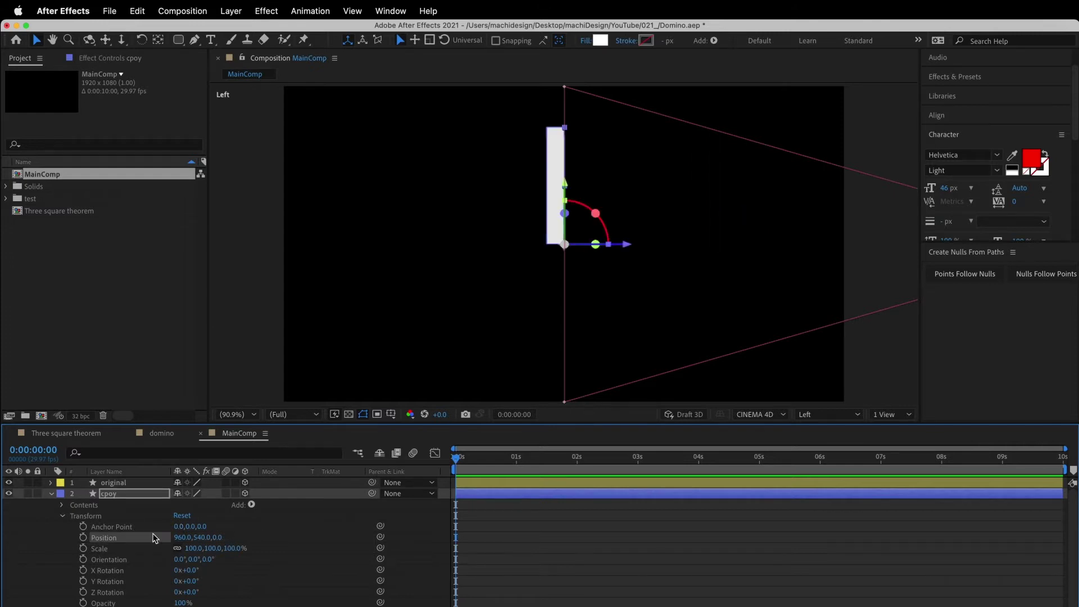
right_click(119, 537)
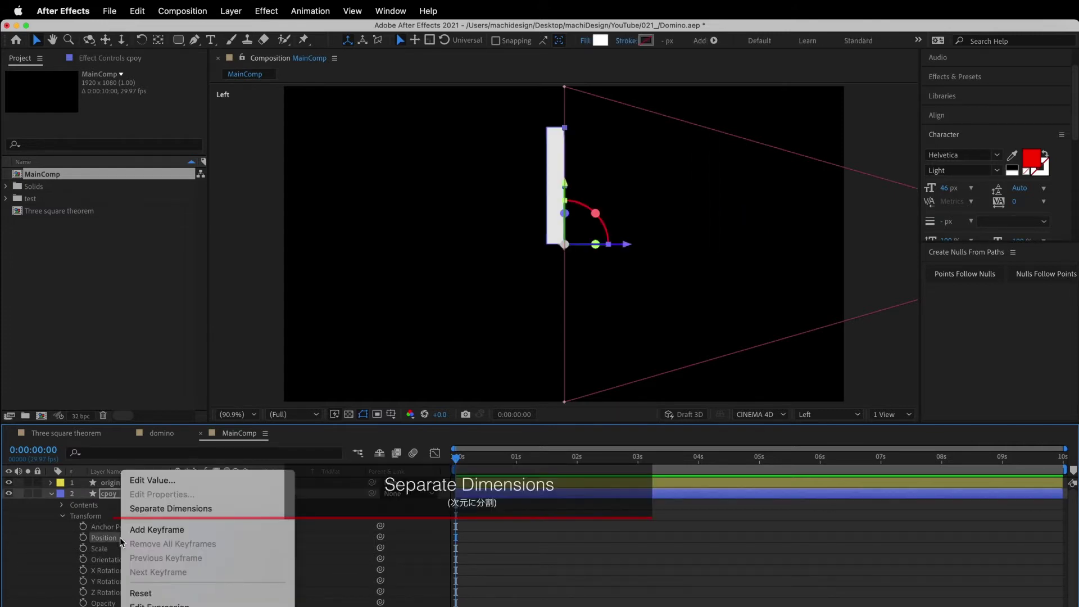
- Separate cpoy's Position dimensions and drive Z Position with (index - 1) * -200
click(195, 507)
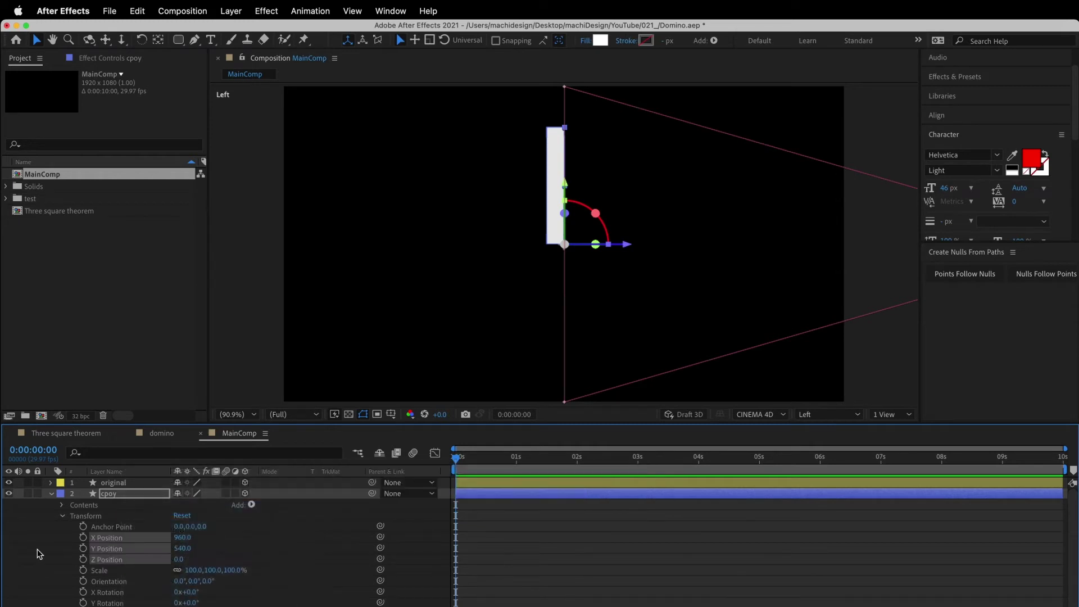
click(119, 560)
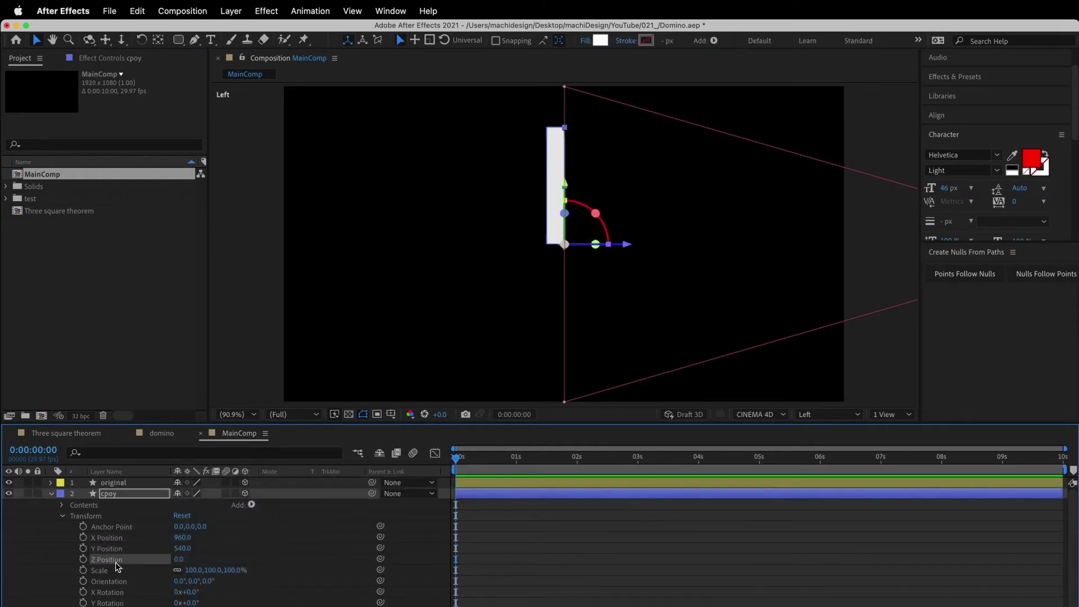
alt+click(83, 559)
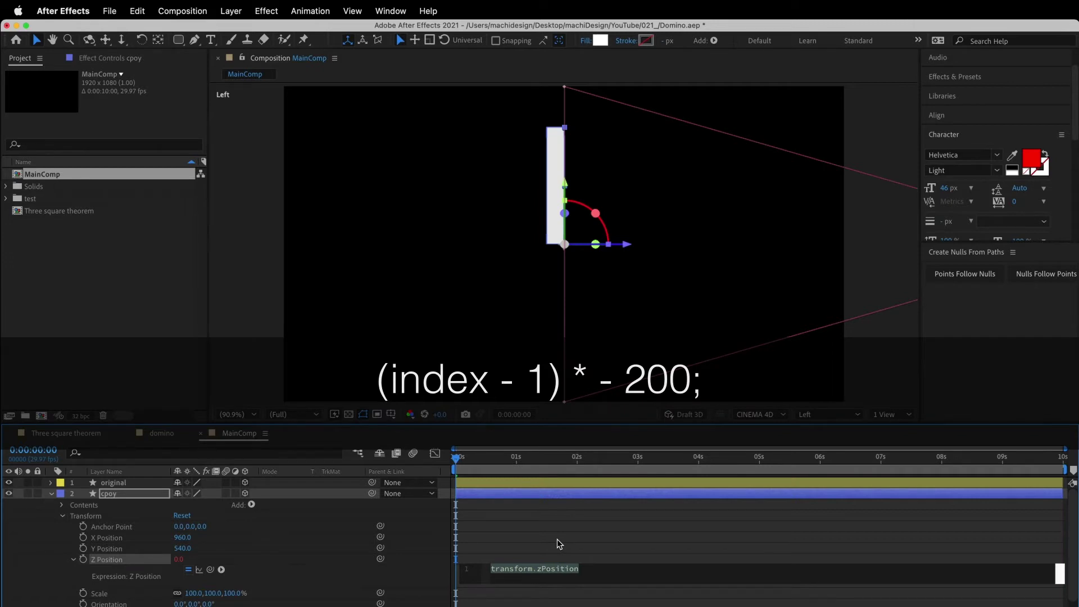
text(()
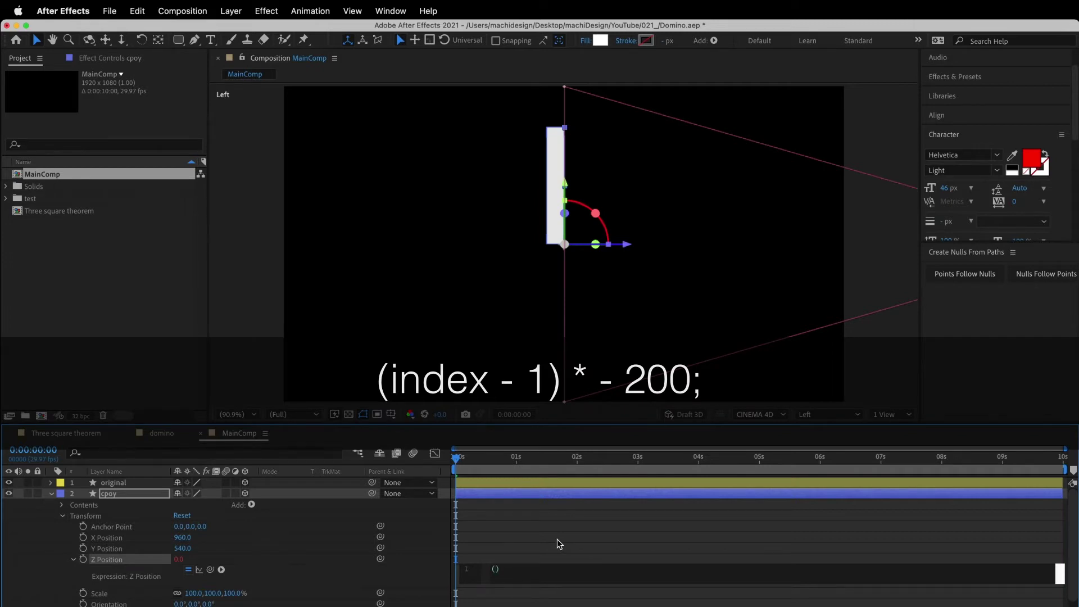
text(index)
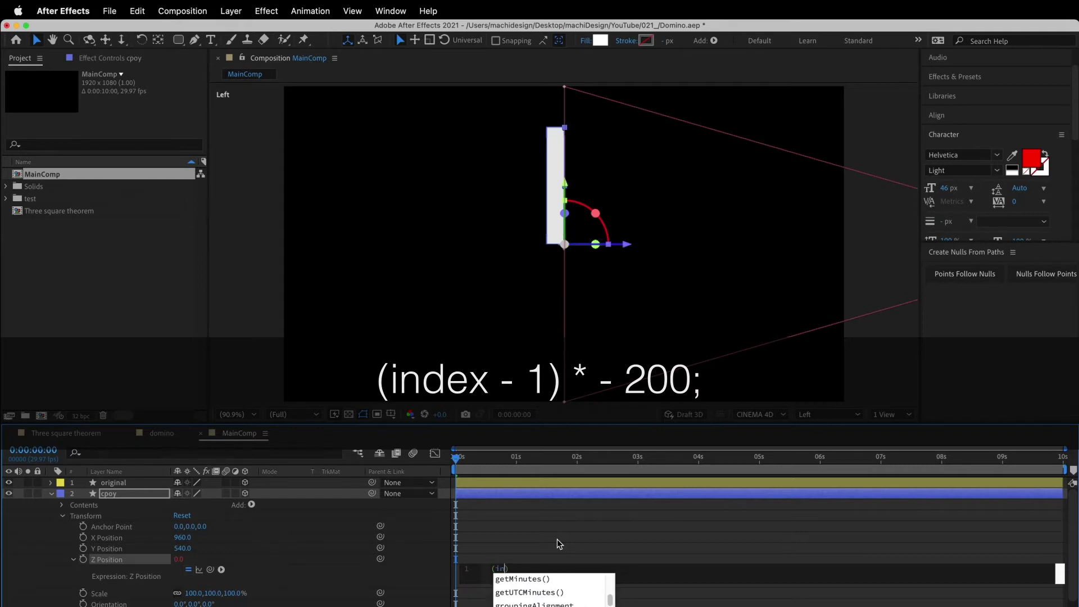
text( - 1)
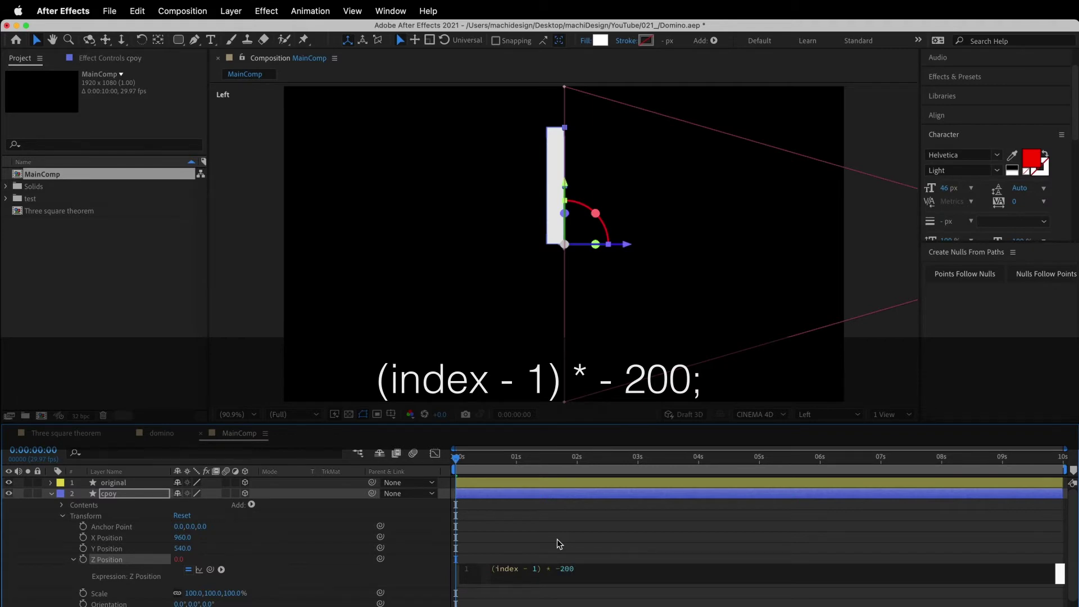
text(;)
click(596, 521)
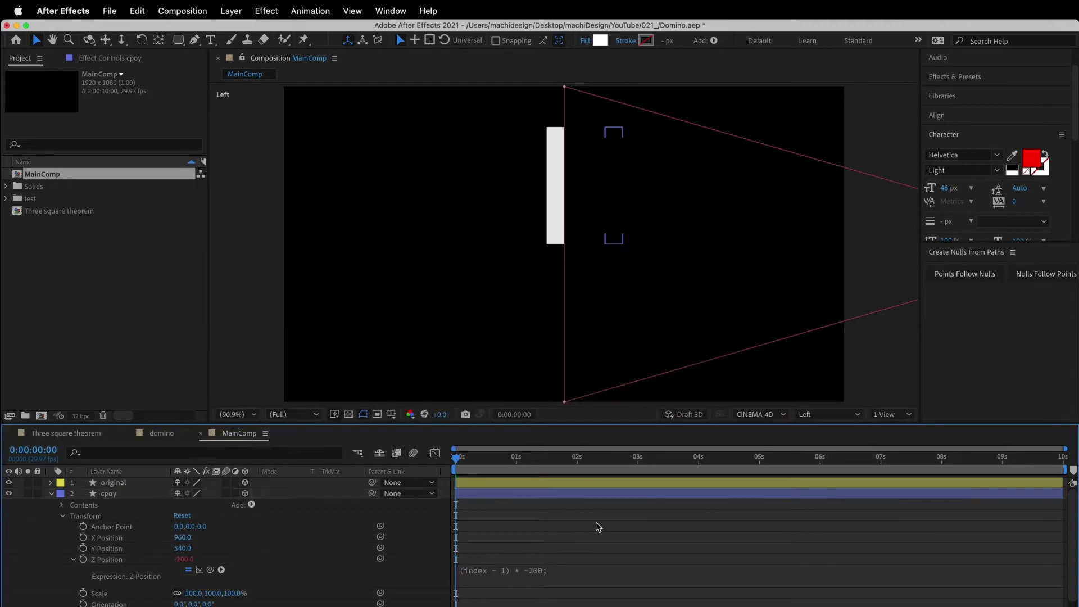
- Duplicate the cpoy domino layer repeatedly up to cpoy 19, zooming out to check the row
click(526, 494)
click(50, 493)
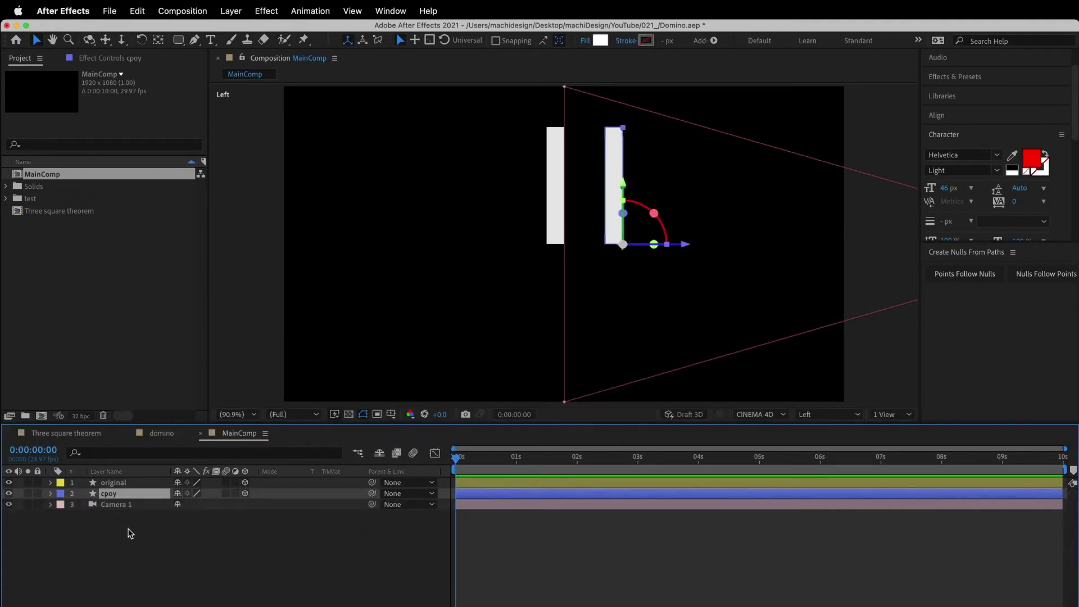
key(super+d)
key(super+d)
key(super+d)
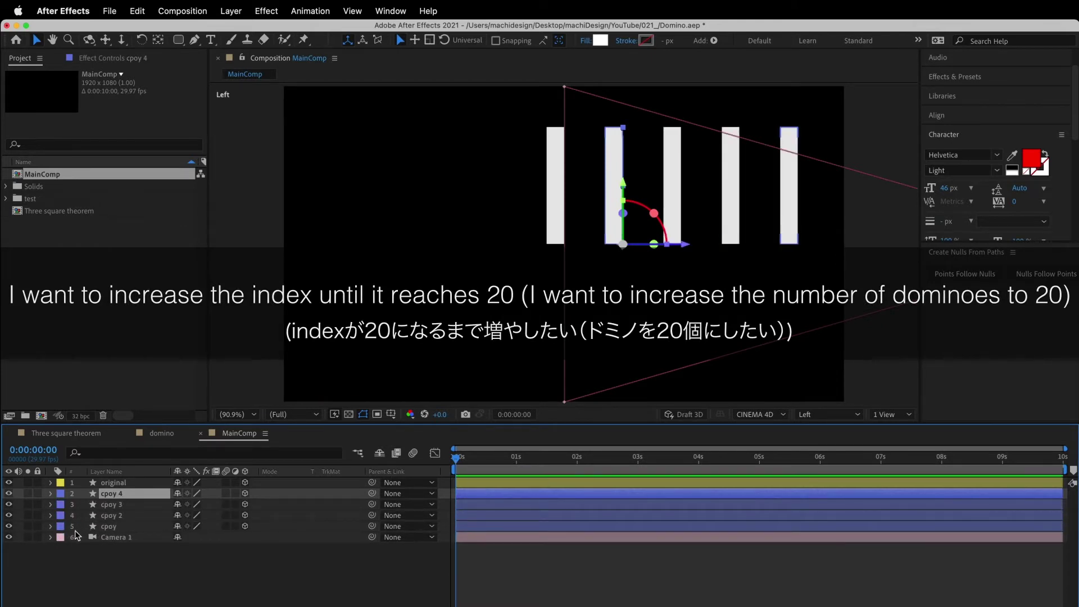
key(super+d)
key(super+d)
key(super+d)
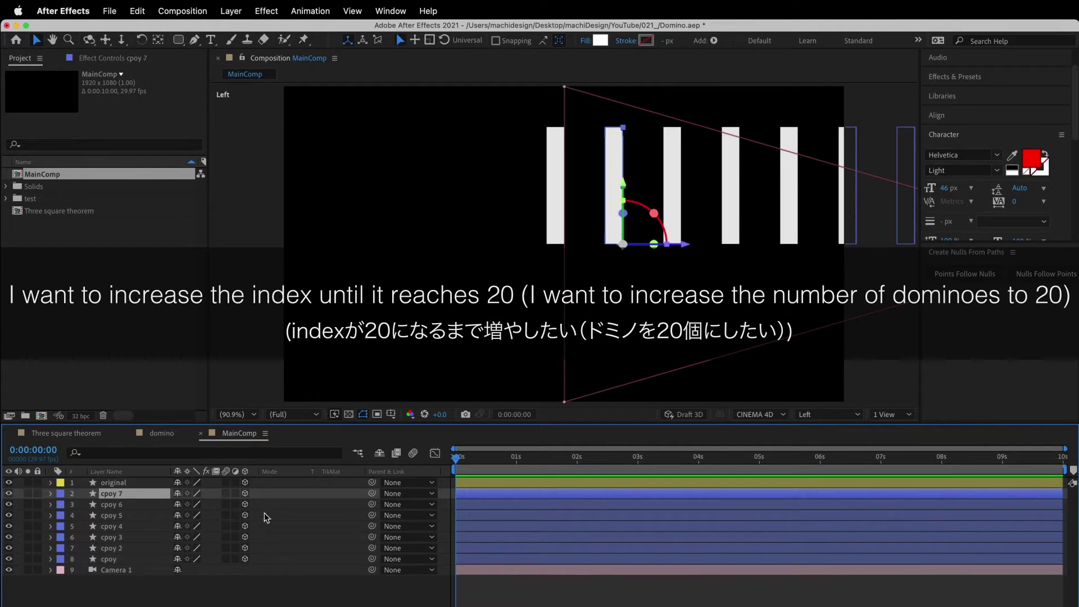
key(comma)
key(comma)
key(comma)
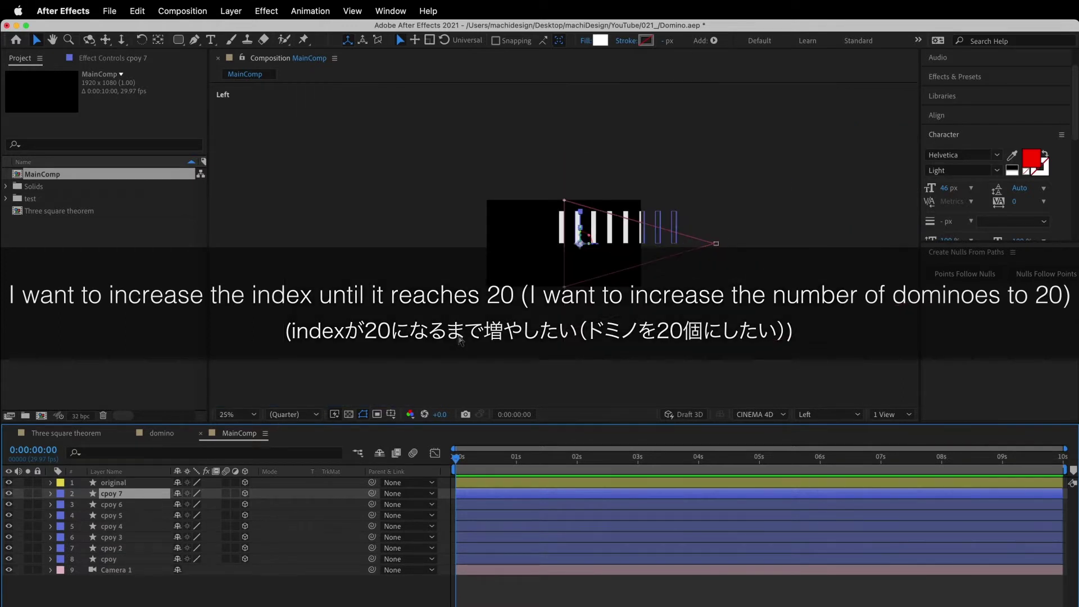
key(super+d)
key(super+d)
key(super+d)
key(super+d)
key(super+d)
key(super+d)
key(super+d)
key(super+d)
key(super+d)
scroll(100, 541, down, 1)
scroll(100, 541, down, 2)
key(super+d)
key(super+d)
scroll(154, 604, down, 2)
key(super+d)
scroll(154, 604, down, 1)
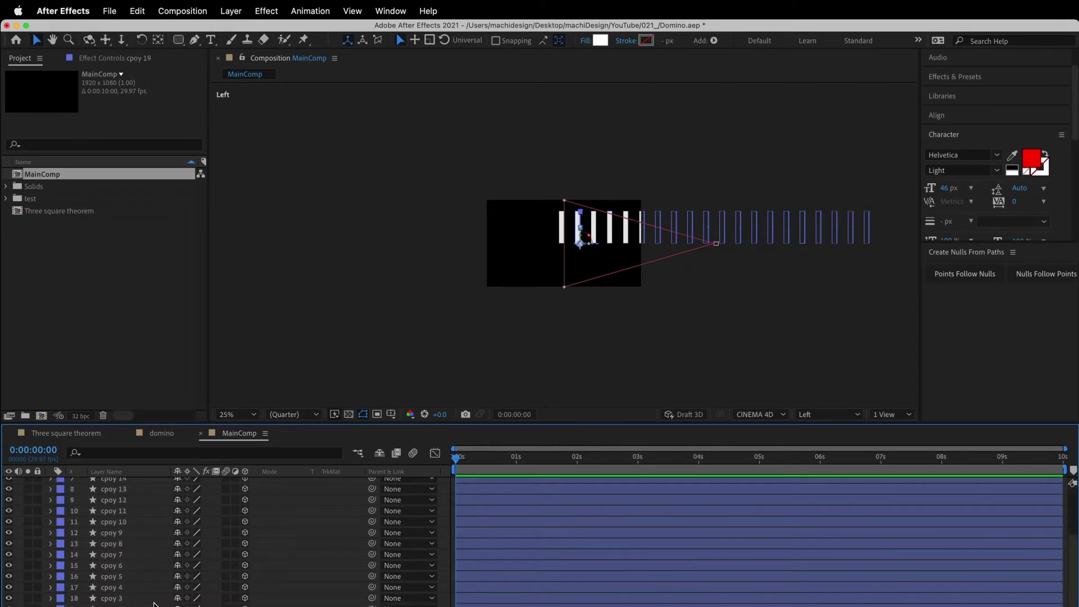
- Select the first copy, cpoy, and then the original domino layer
click(869, 228)
scroll(141, 556, up, 5)
click(120, 484)
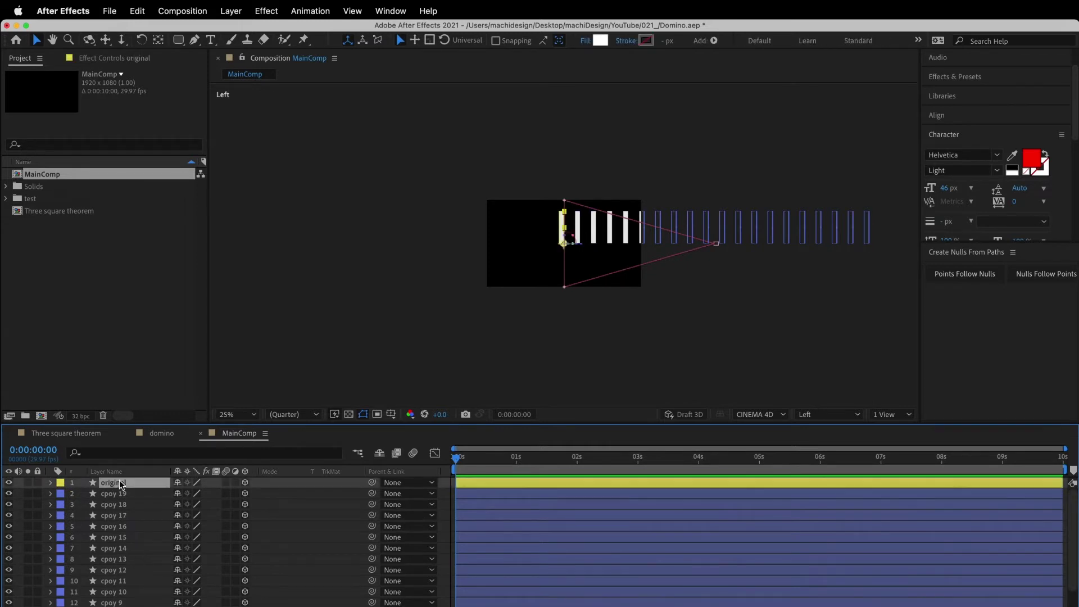
- Test tipping the original domino, then reset its X Rotation to 0 so it stands upright
click(50, 483)
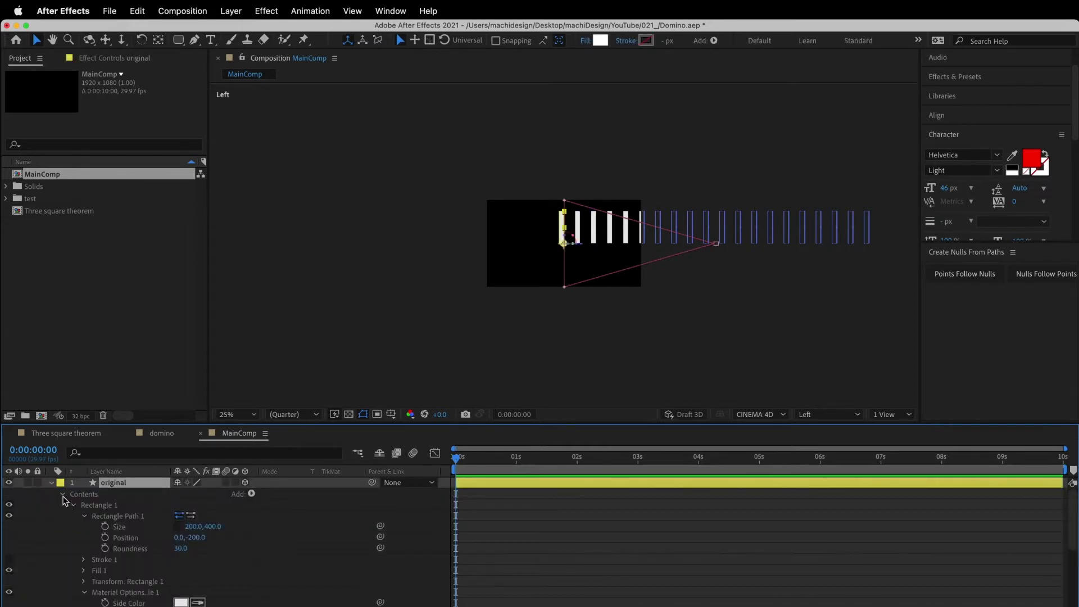
click(63, 494)
click(62, 504)
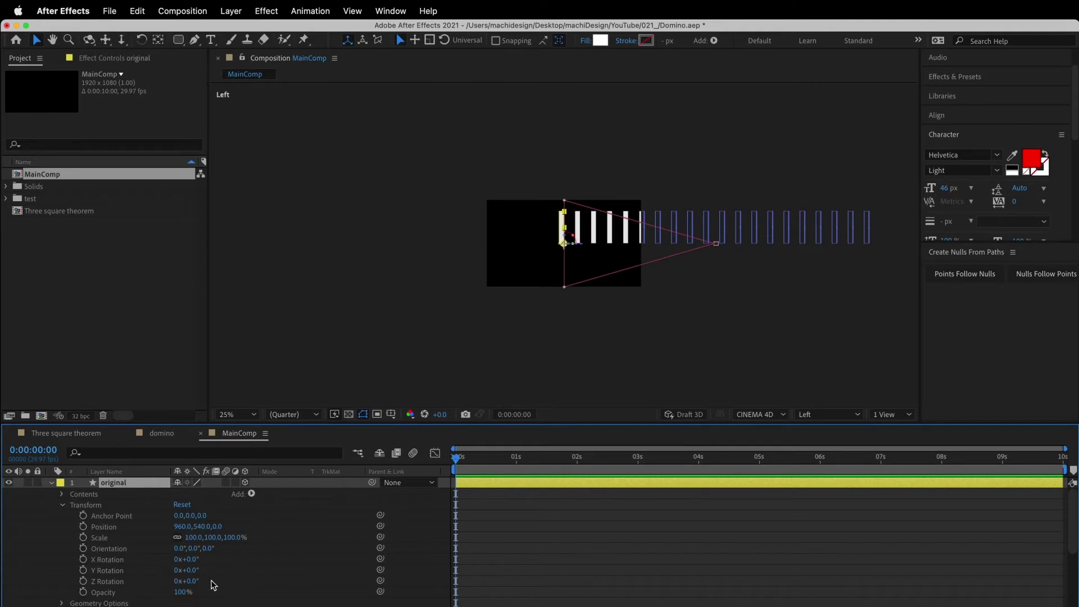
mouse_move(190, 559)
mouse_down()
mouse_move(266, 562)
mouse_move(172, 558)
mouse_up()
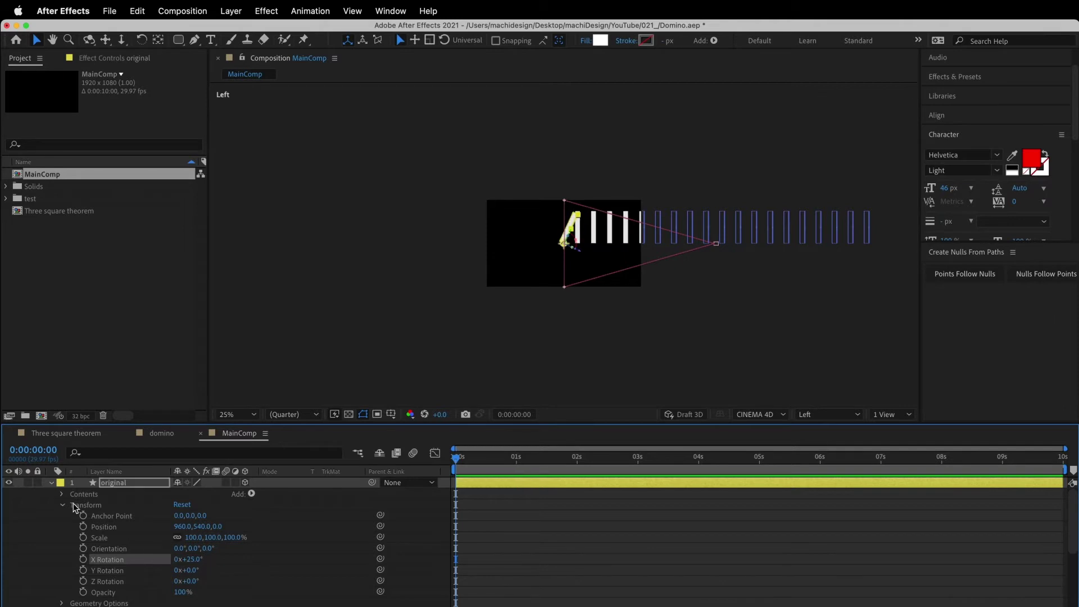
click(255, 415)
click(249, 430)
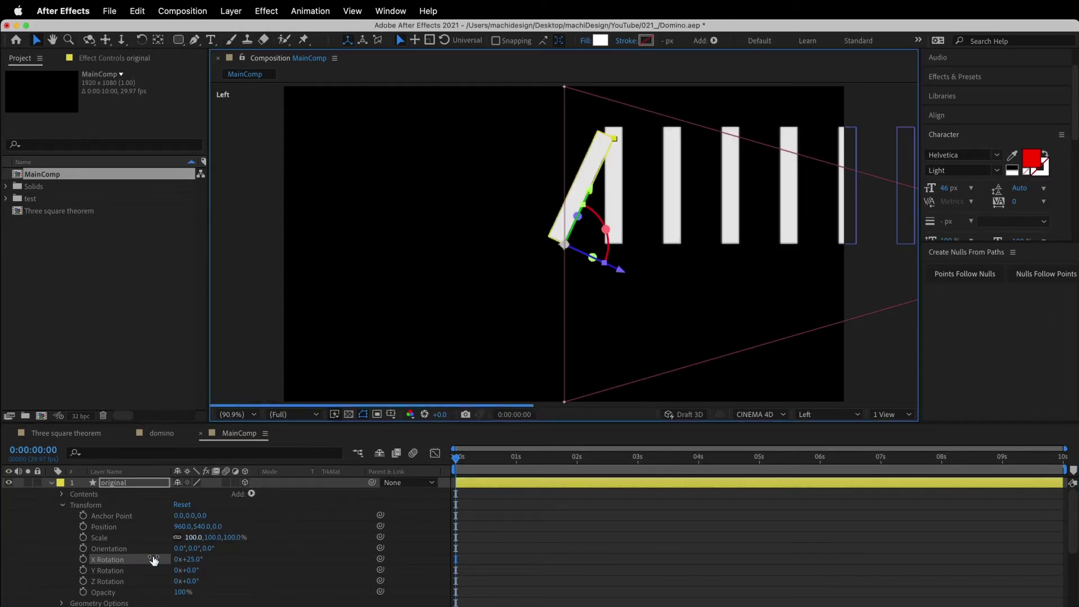
click(191, 559)
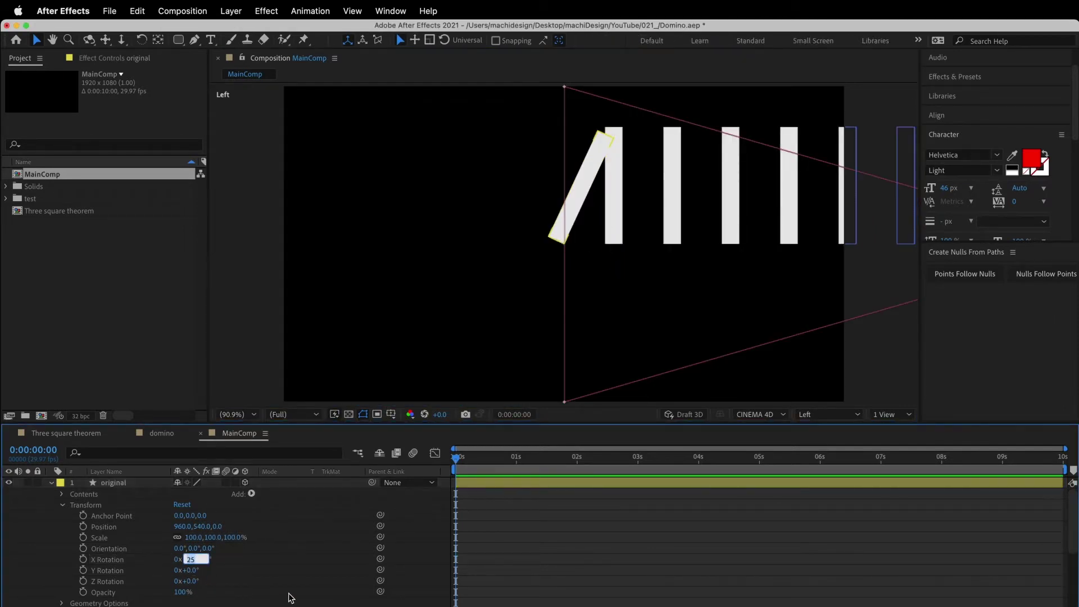
text(0)
key(Return)
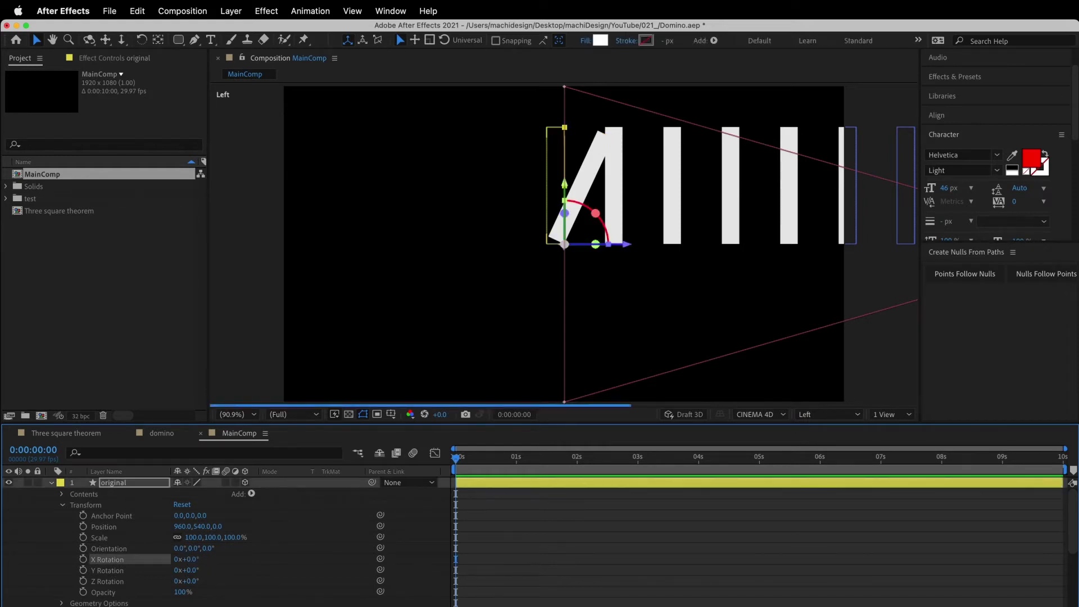
- Delete the domino copies cpoy 2 through cpoy 19, keeping only original and cpoy
click(51, 482)
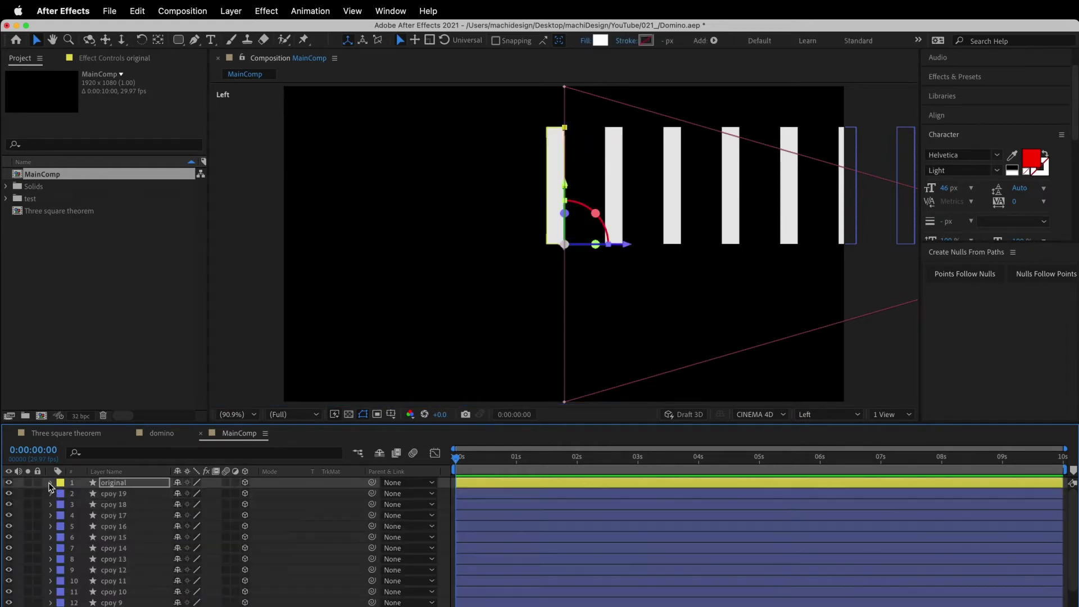
click(127, 494)
scroll(153, 545, down, 3)
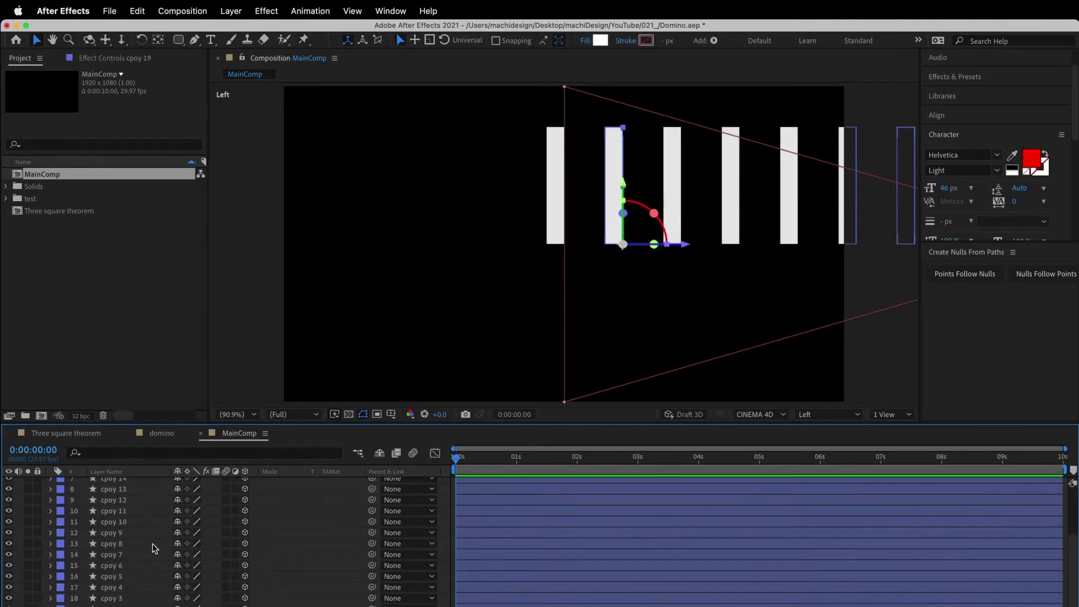
shift+click(112, 598)
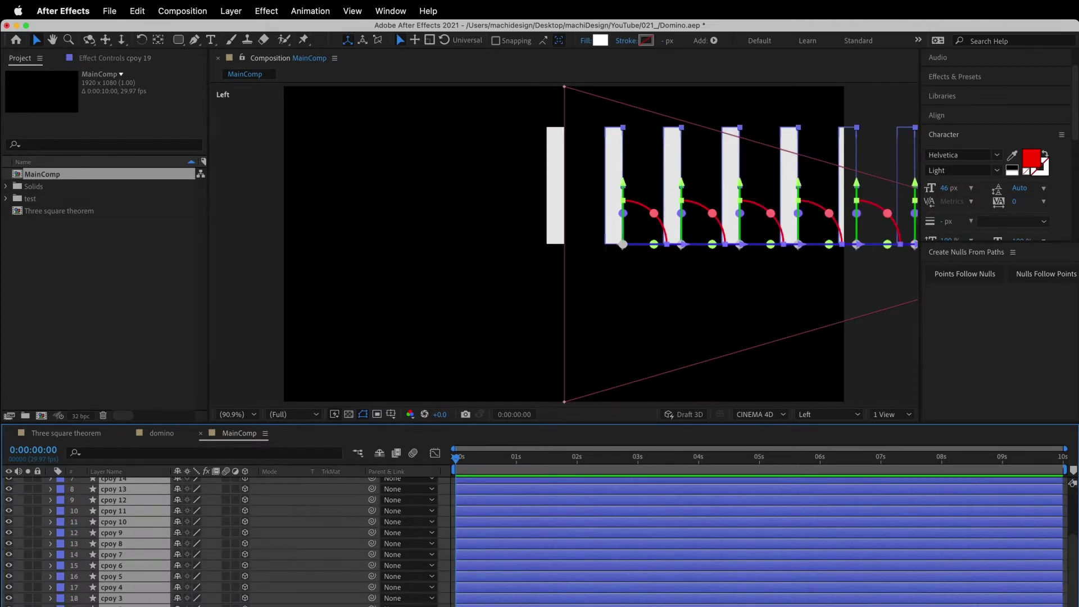
key(Delete)
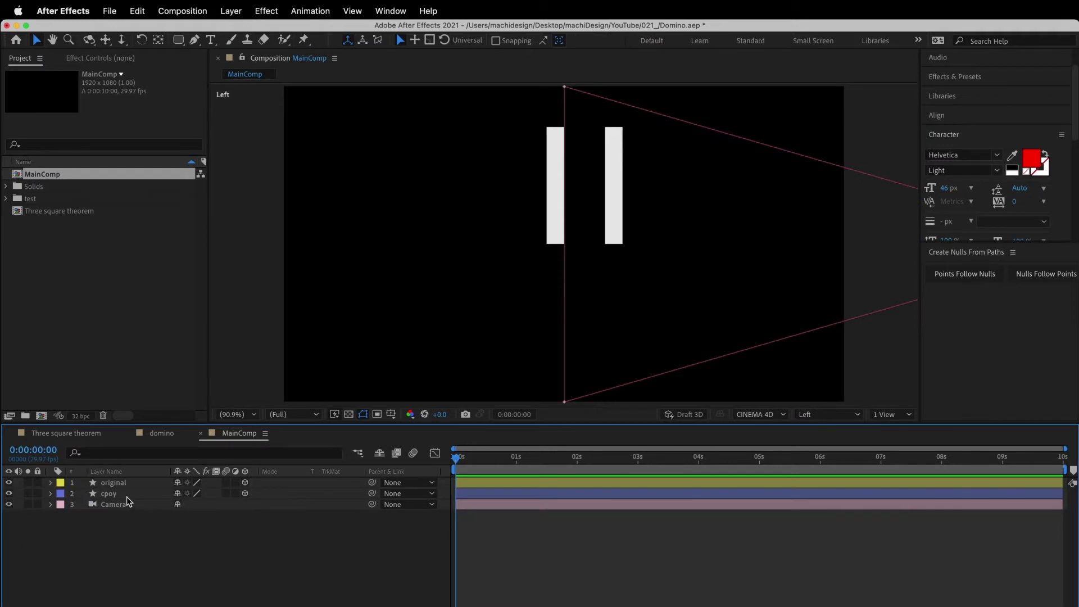
click(124, 494)
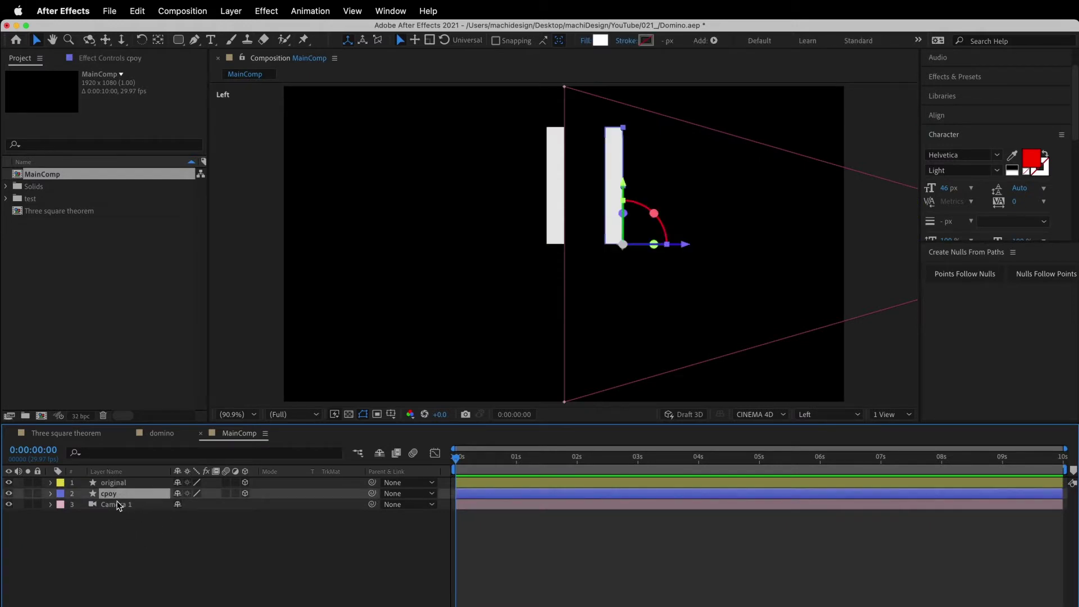
click(117, 540)
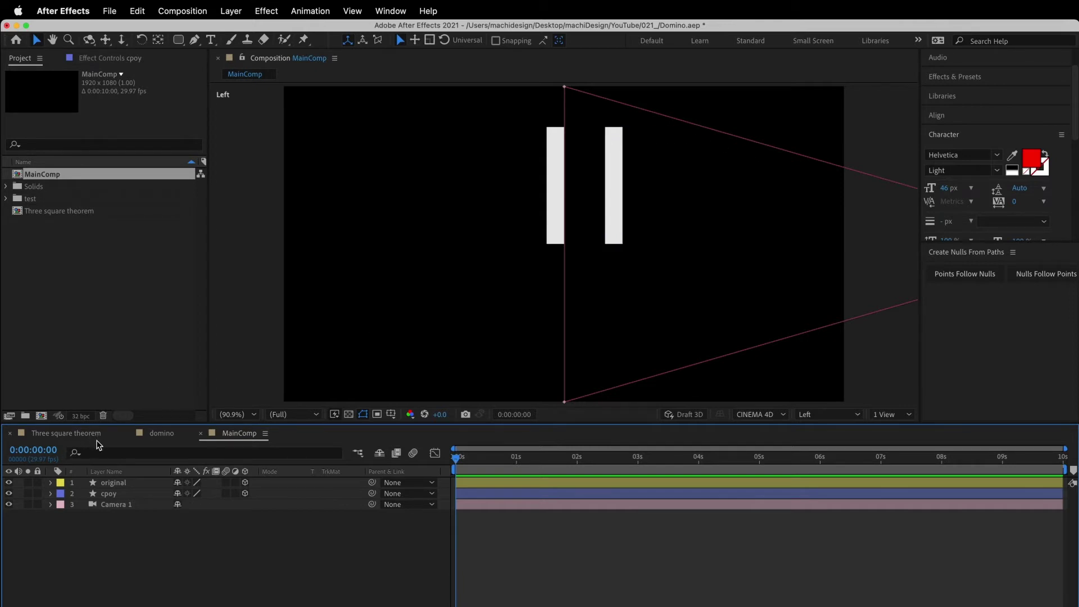
click(96, 436)
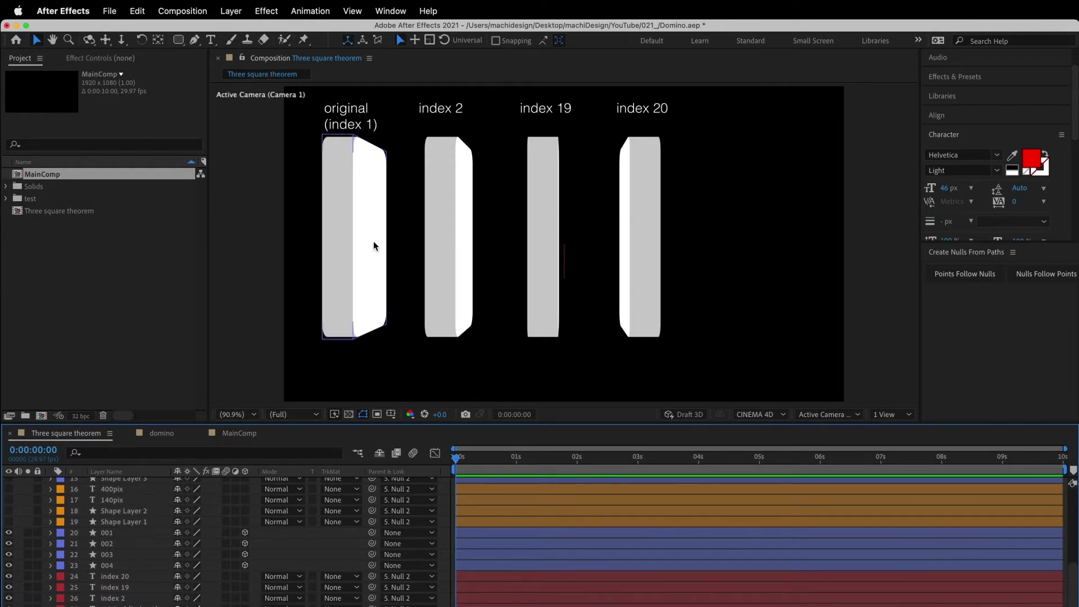
- Lean layer 001, the original domino, to 20° X Rotation
click(52, 534)
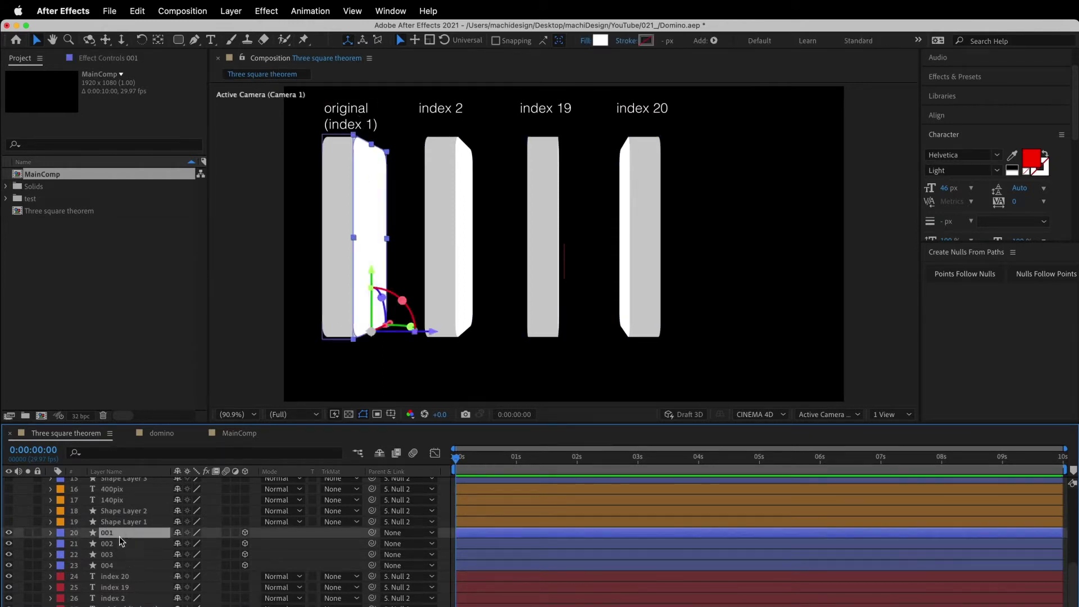
click(50, 532)
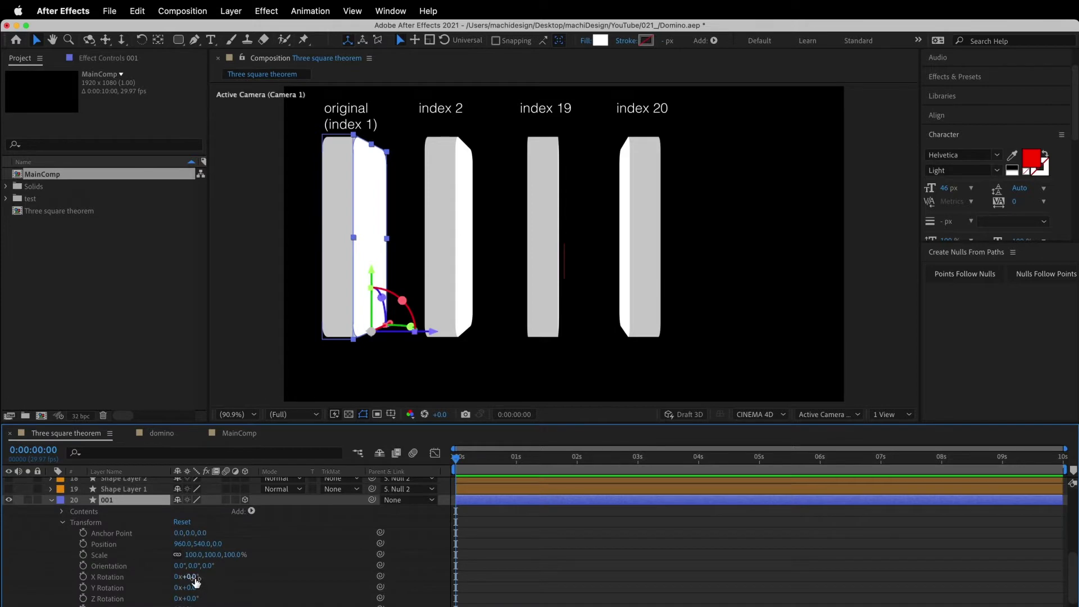
drag(193, 577, 206, 578)
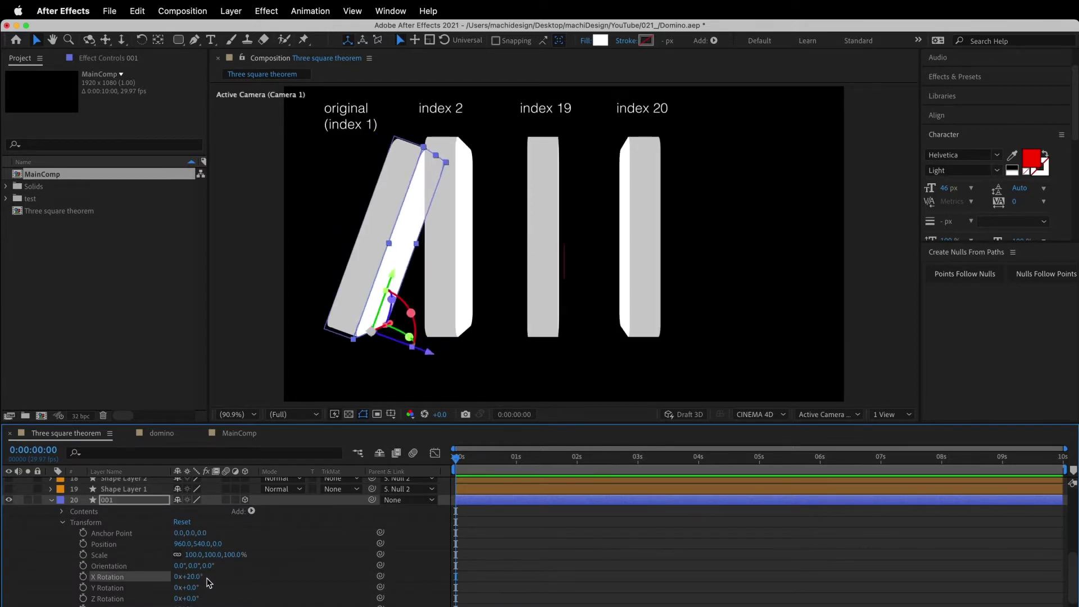
click(52, 500)
- Test-tilt layer 002, the index 2 domino, then return its X Rotation to 0°
click(114, 543)
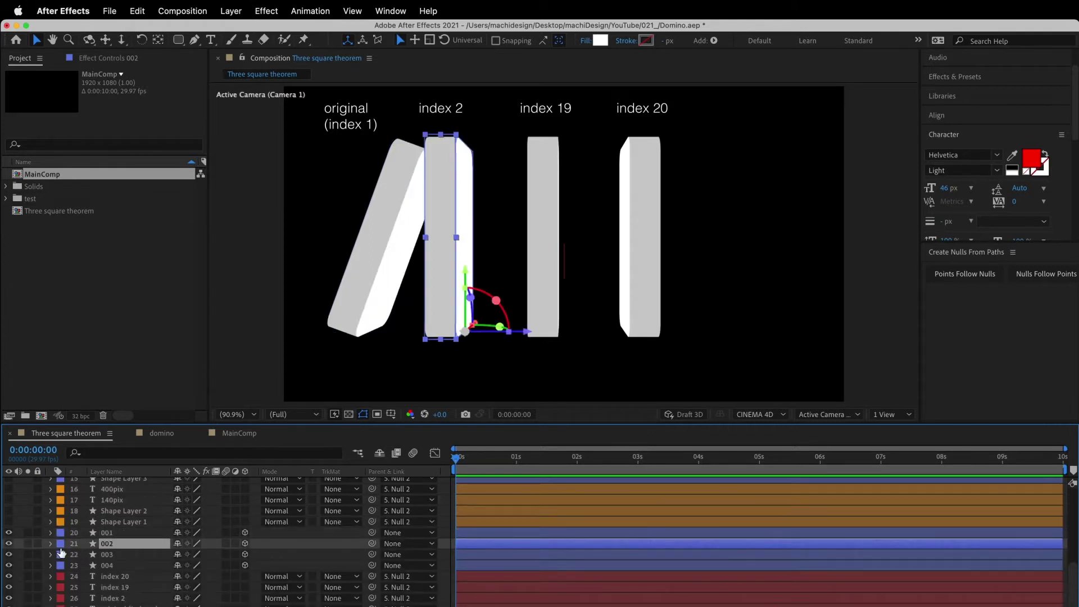
click(51, 544)
scroll(119, 584, down, 2)
drag(192, 577, 215, 586)
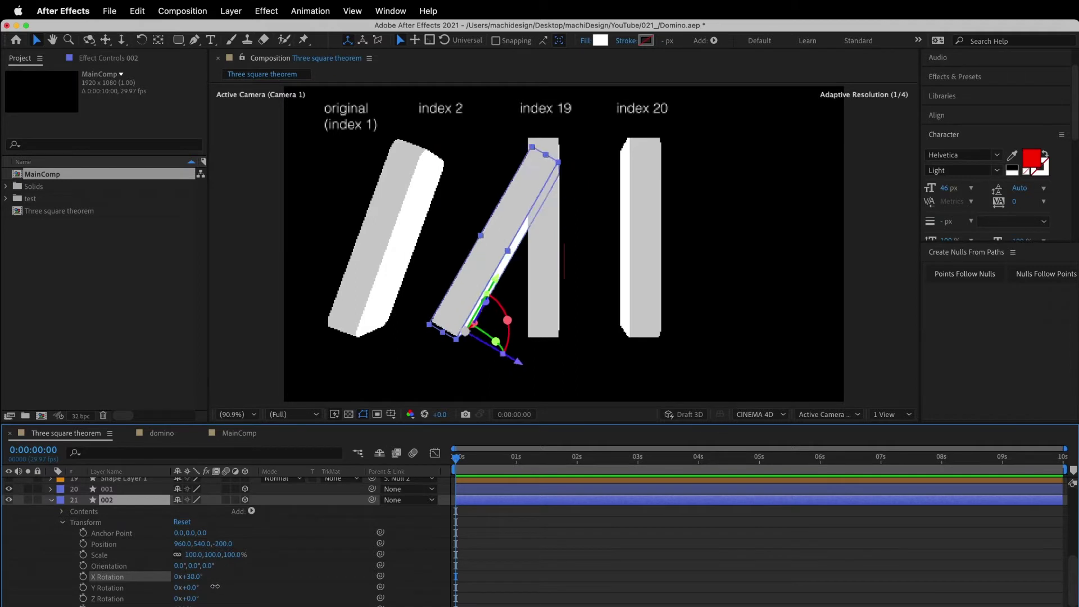
drag(216, 585, 196, 584)
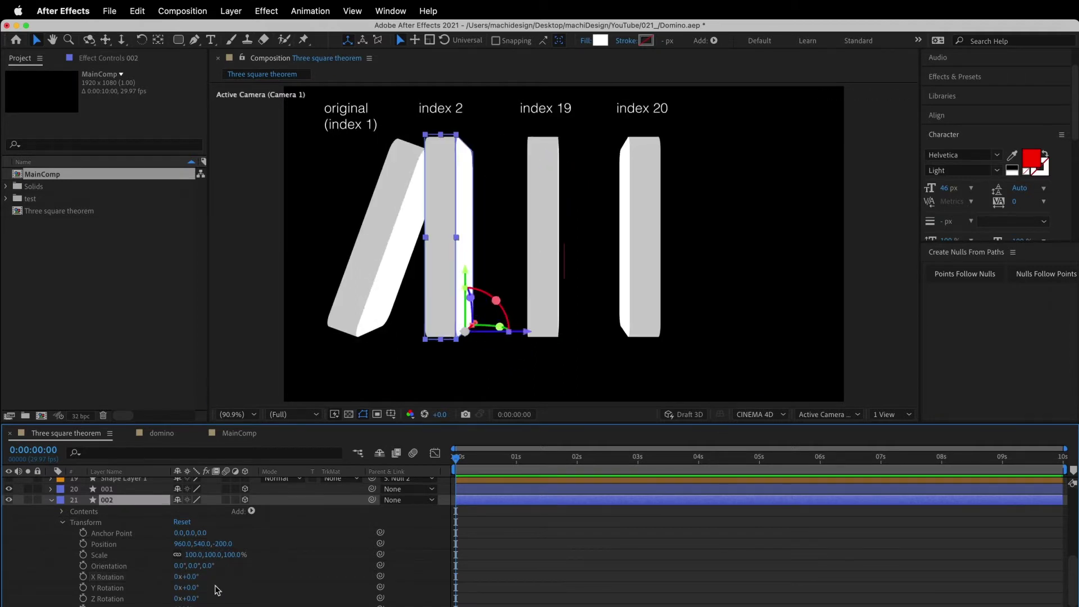
click(52, 500)
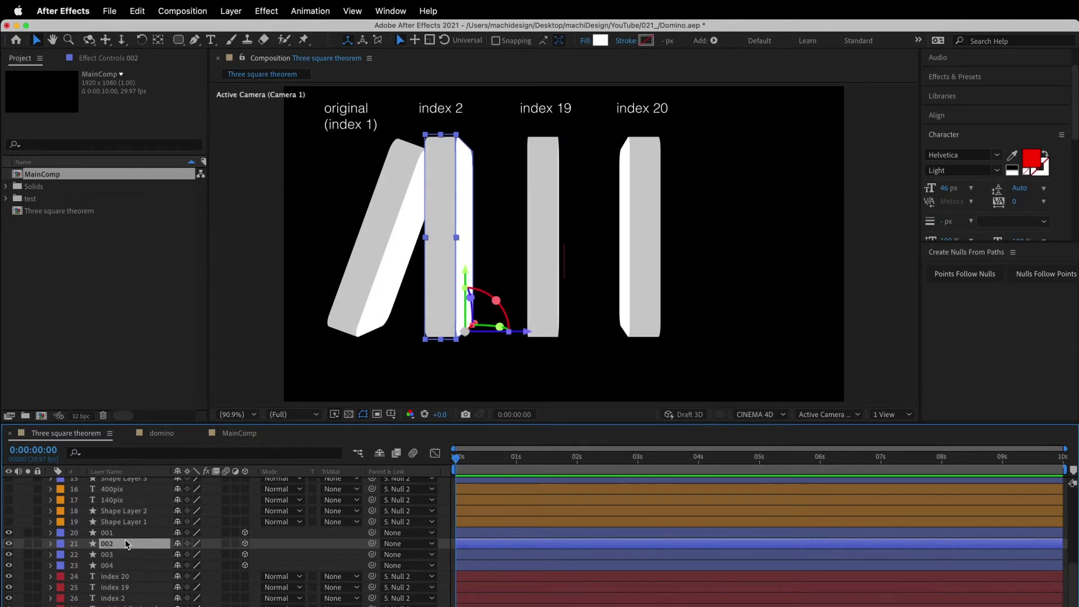
scroll(125, 539, up, 1)
scroll(124, 539, up, 1)
scroll(125, 539, up, 1)
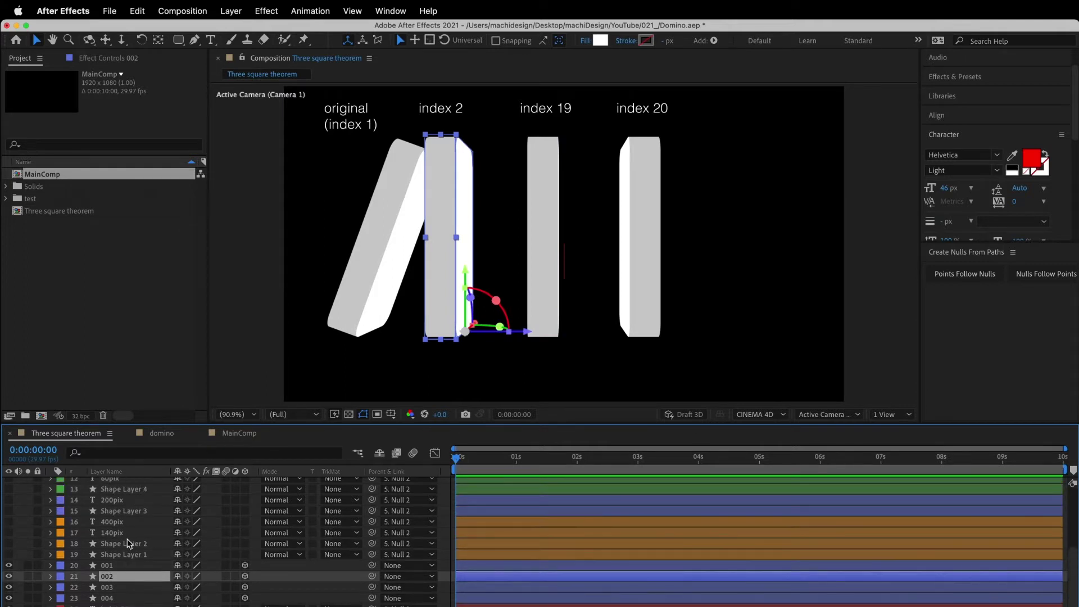
- Check the two dominoes and turn on the 200pix base measurement line layers
key(super+shift+a)
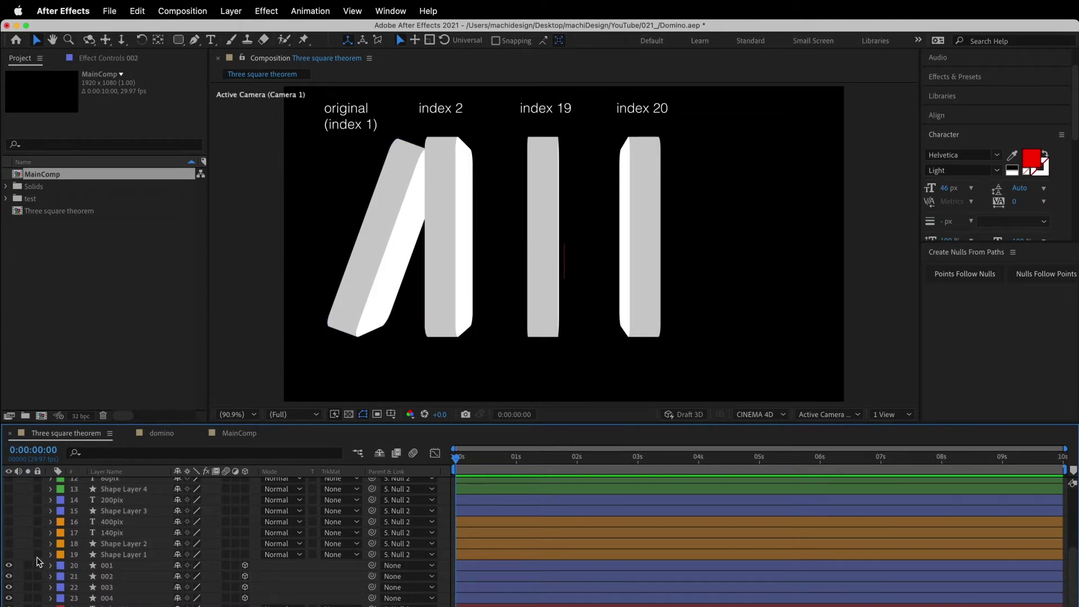
click(374, 313)
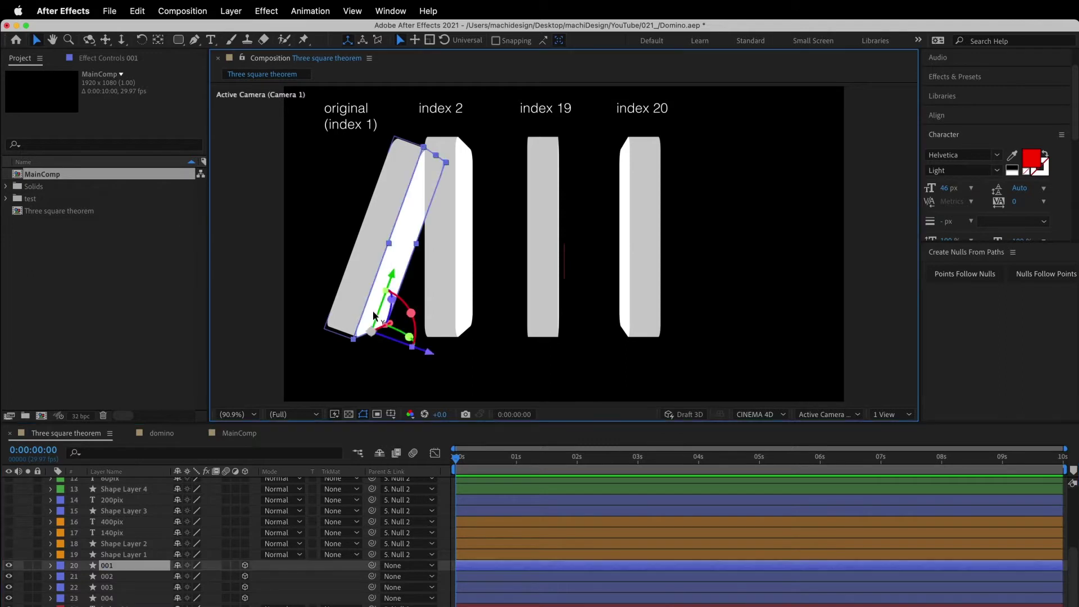
click(441, 324)
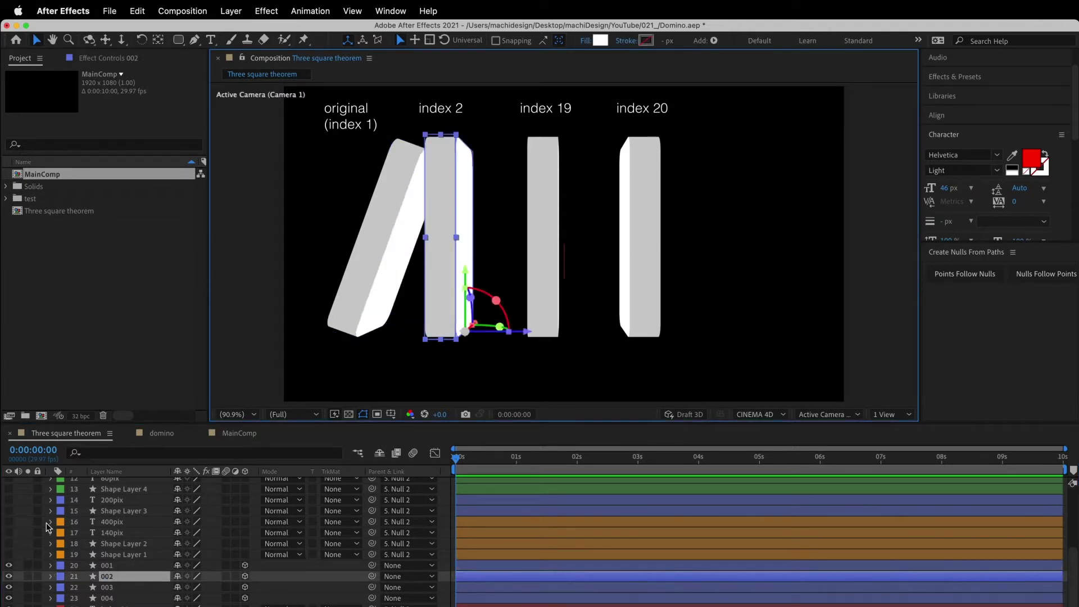
drag(8, 499, 8, 511)
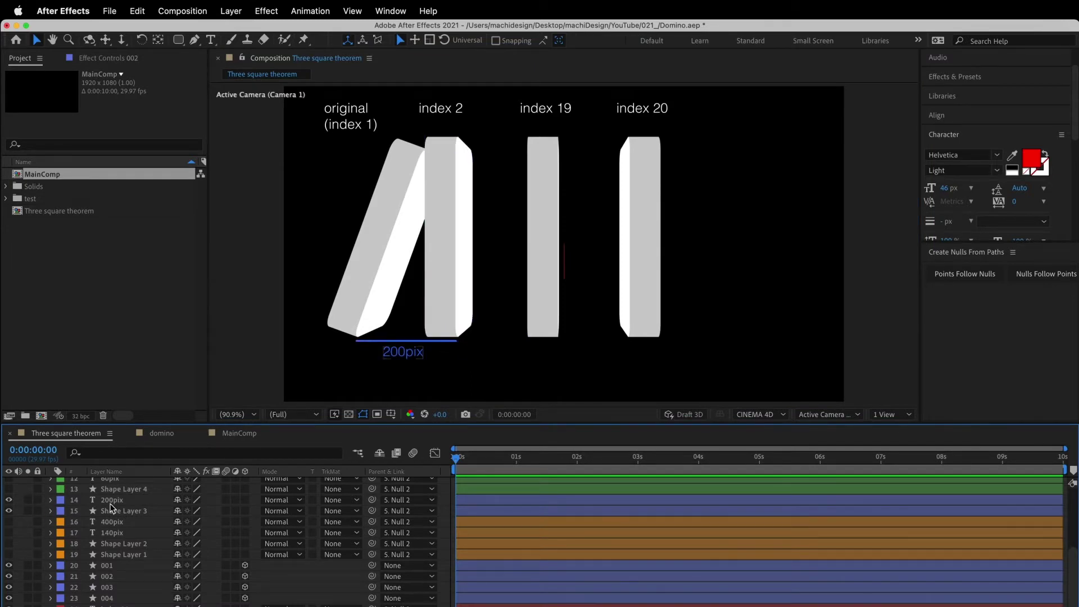
- Turn on layers 12–13 and 16–19 for the 60pix, 400pix, 140pix labels, then show the formula image
scroll(112, 505, up, 1)
drag(8, 500, 8, 488)
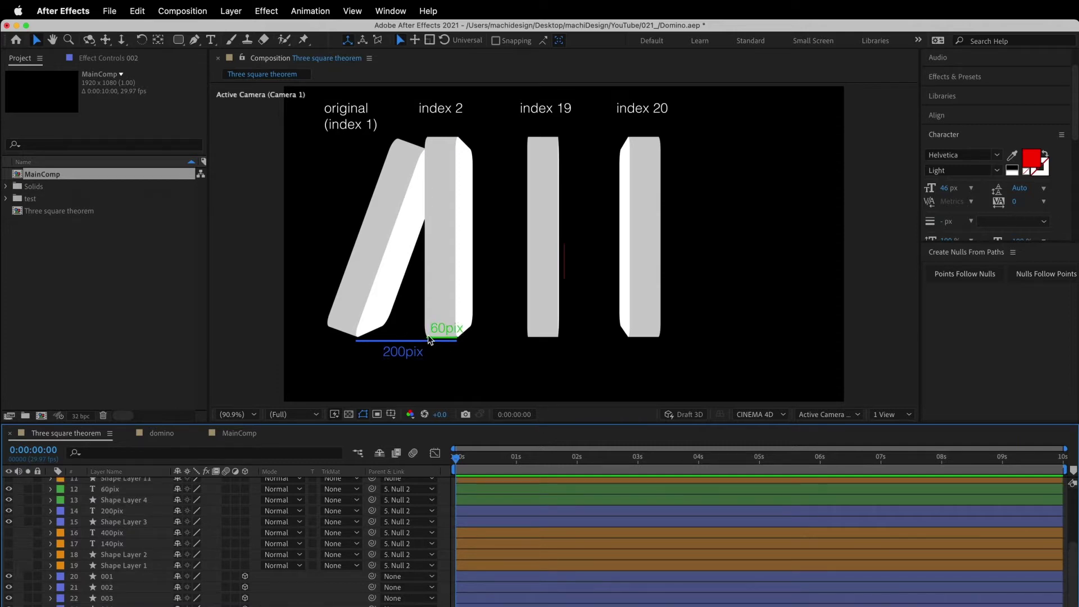
drag(8, 565, 9, 532)
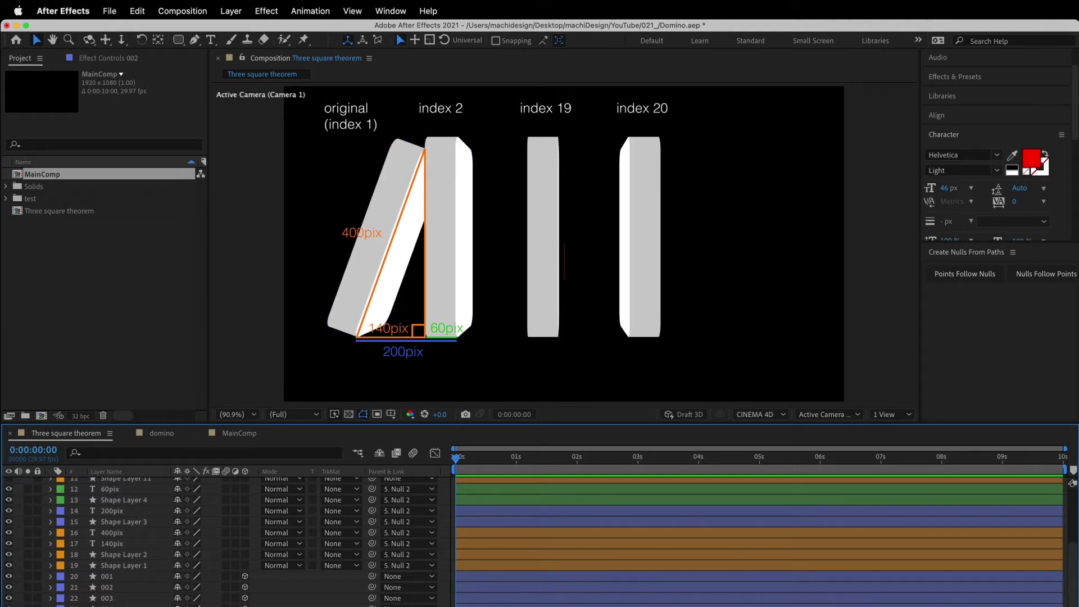
key(super+Tab)
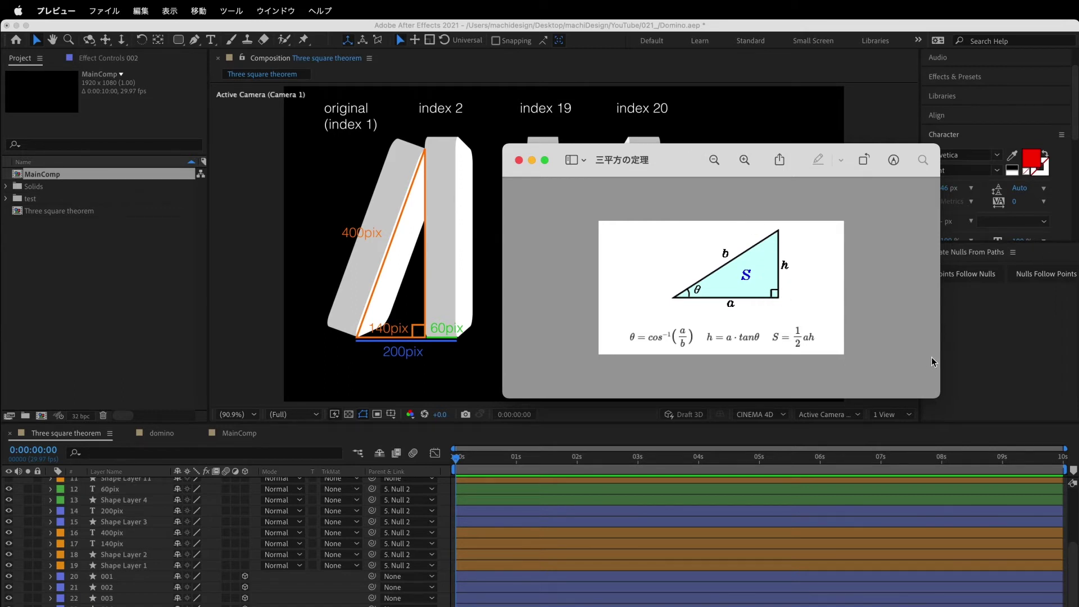
- Move and enlarge the right-triangle formula window, then close it
drag(692, 160, 672, 146)
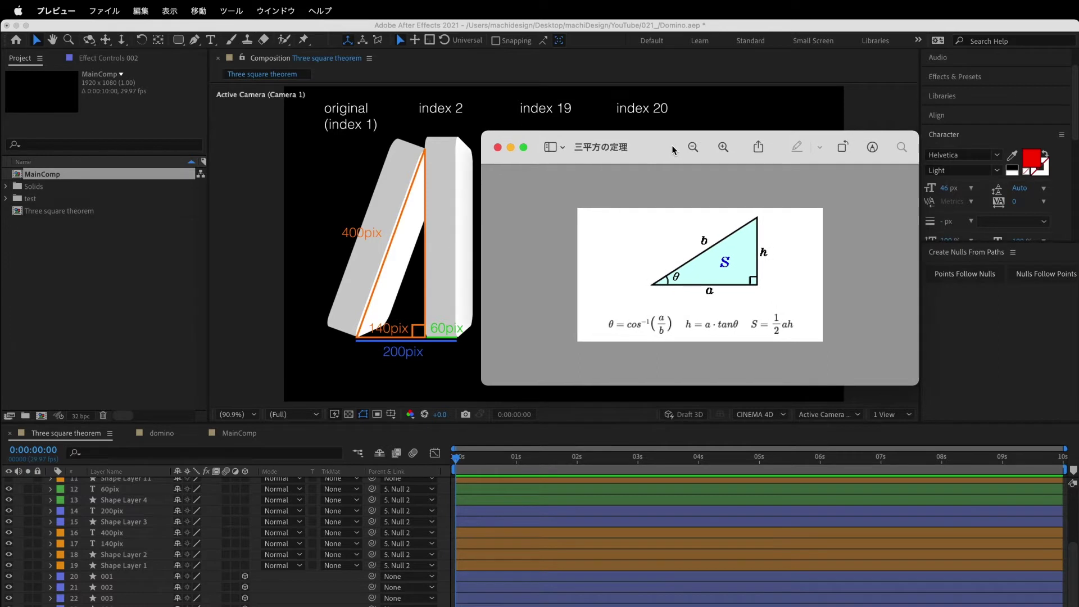
drag(918, 385, 948, 423)
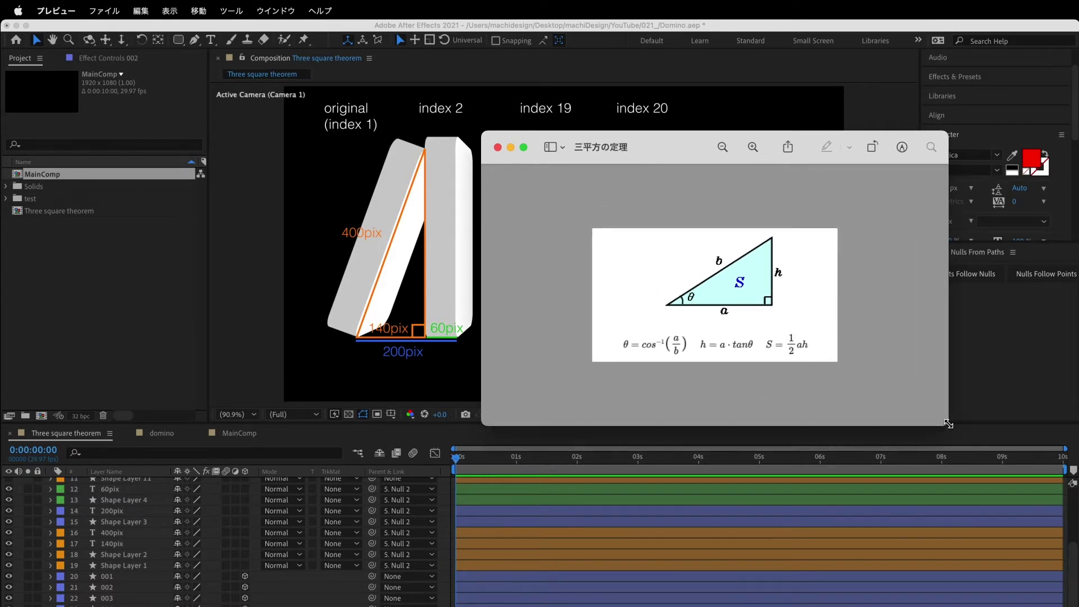
key(super+w)
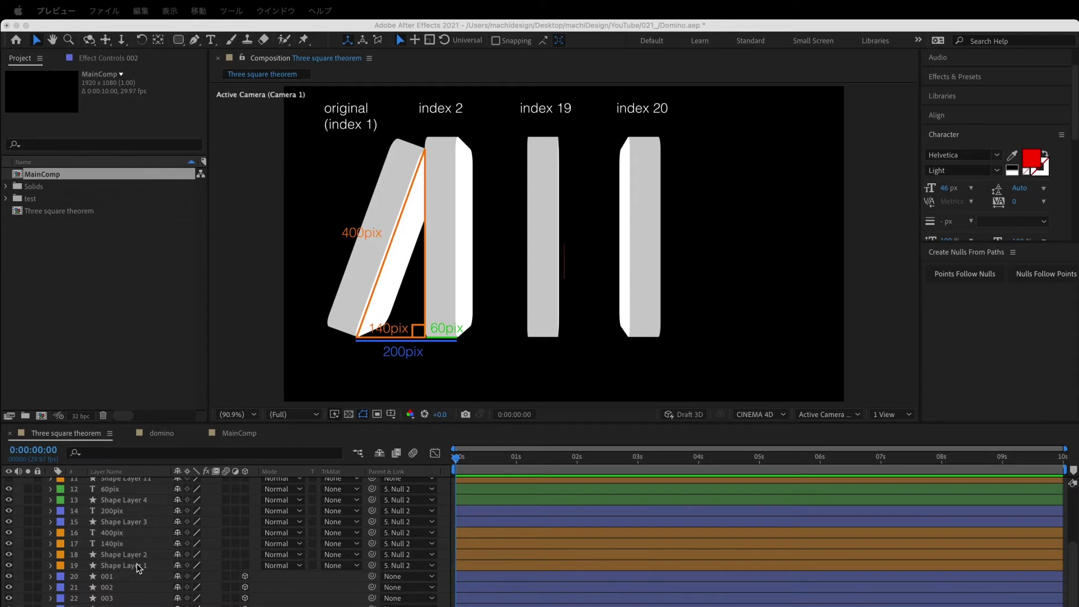
- Return to After Effects and make Shape Layer 10 visible to show the red angle triangle
scroll(138, 568, up, 5)
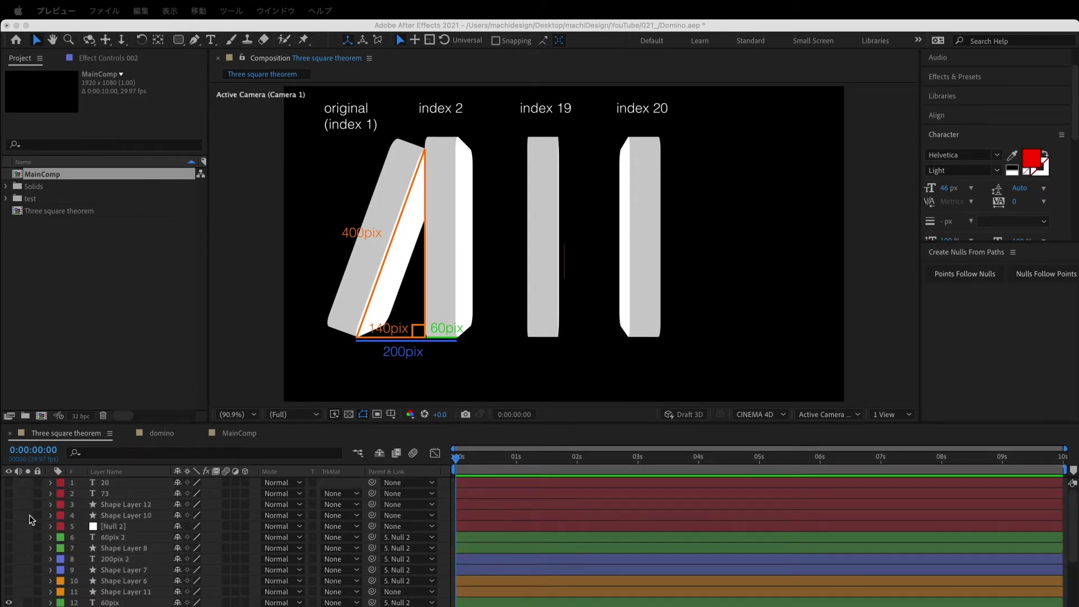
click(10, 520)
click(8, 515)
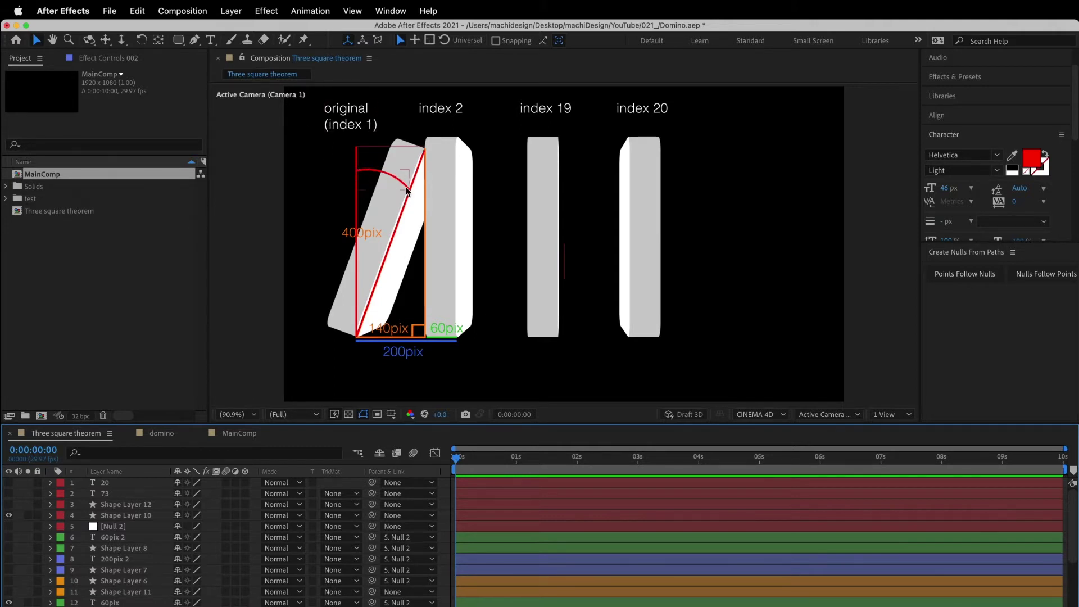
click(456, 186)
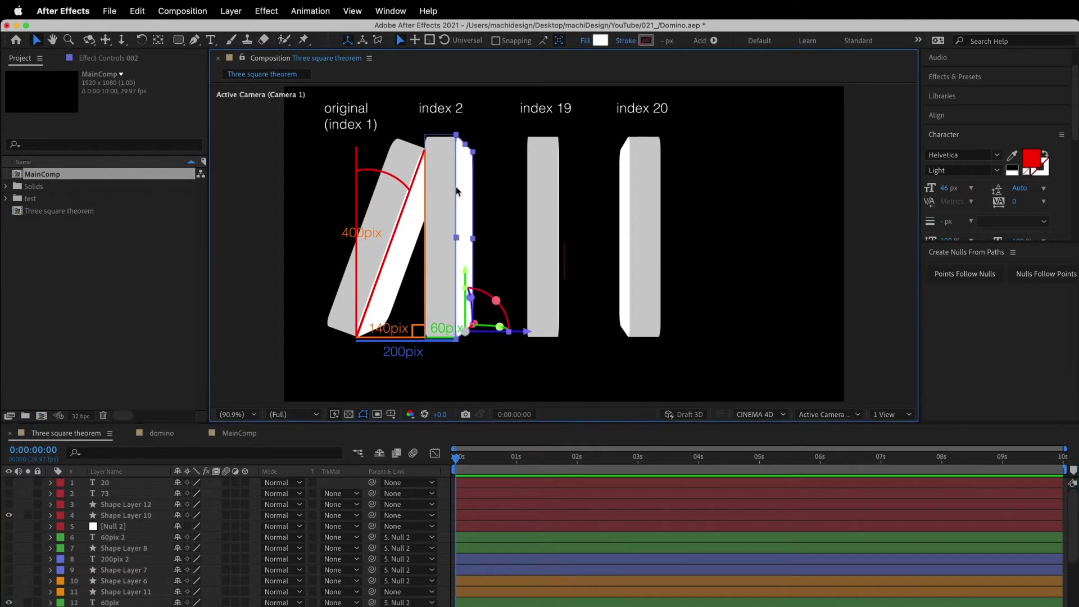
click(84, 521)
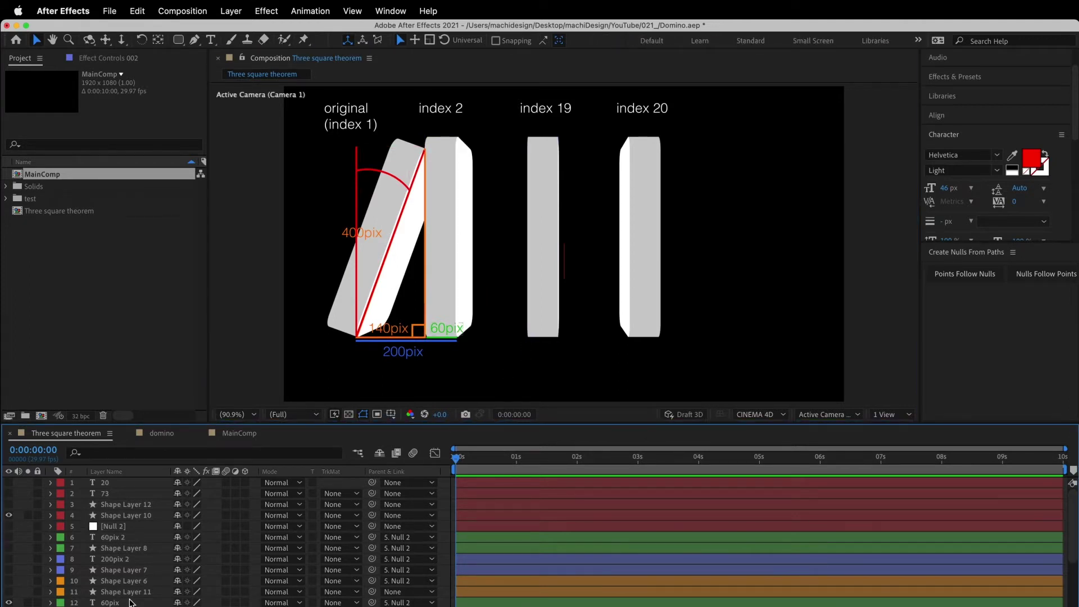
scroll(129, 601, down, 3)
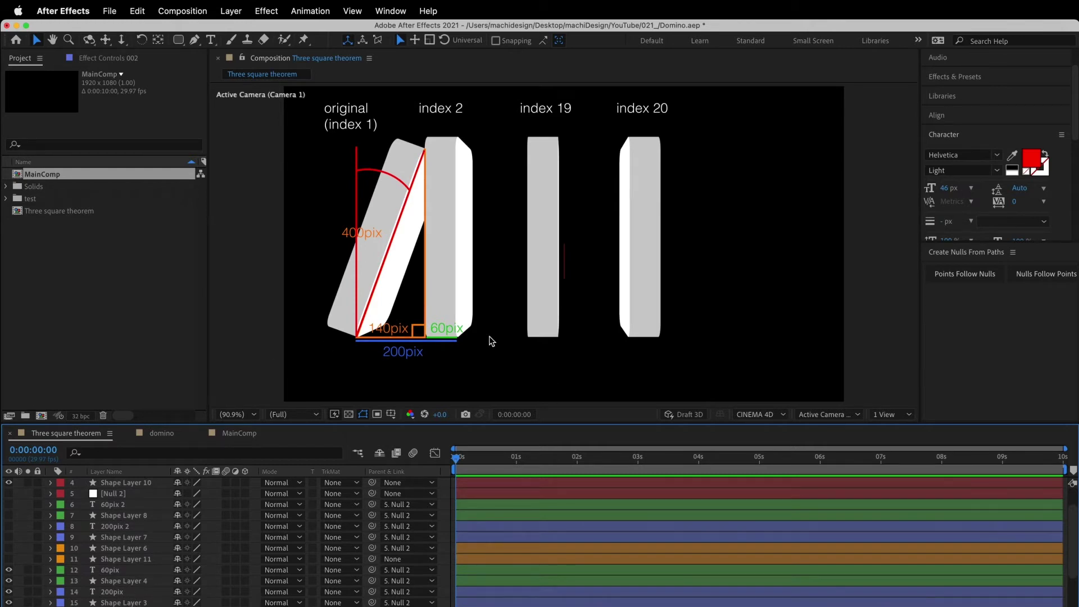
scroll(96, 593, down, 5)
scroll(68, 567, down, 6)
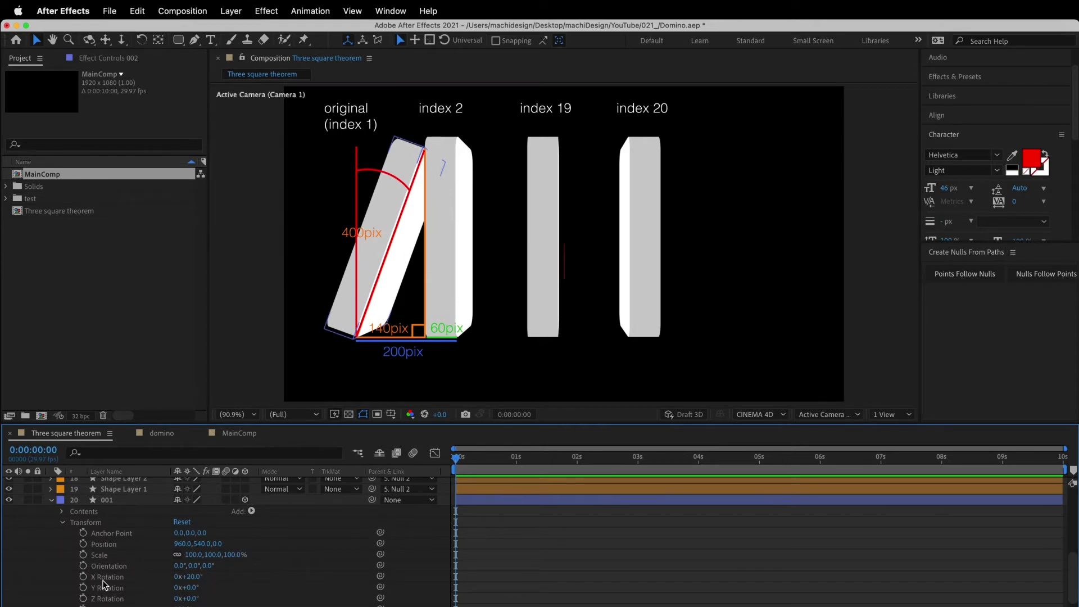
click(403, 163)
scroll(142, 546, up, 5)
scroll(144, 551, up, 5)
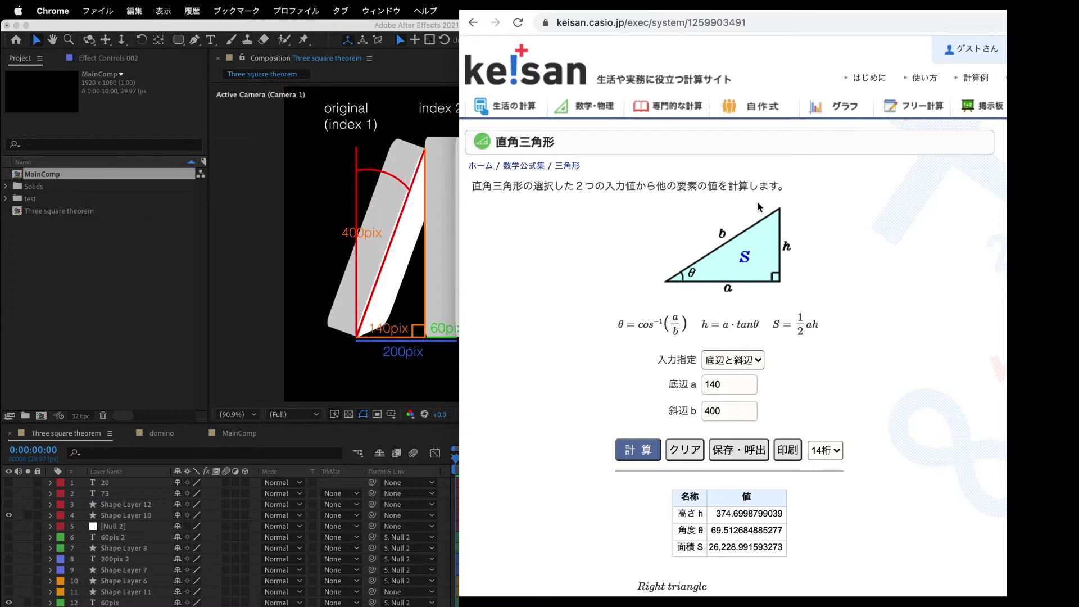
- On keisan, compute base 140 and hypotenuse 400 using 底辺と斜辺, then select the θ ≈ 69.51° result
click(746, 363)
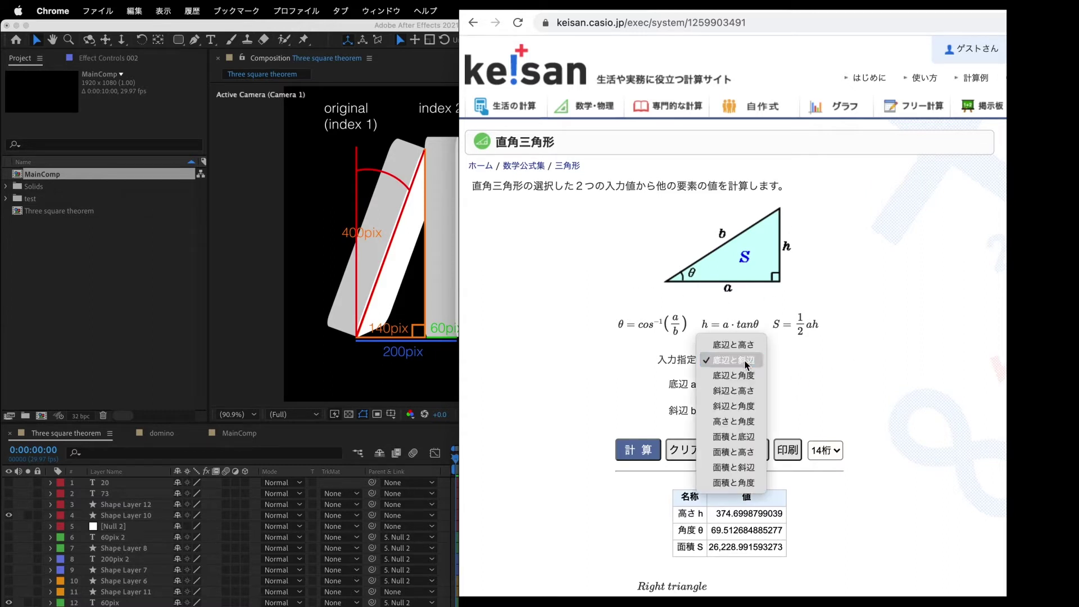
click(815, 368)
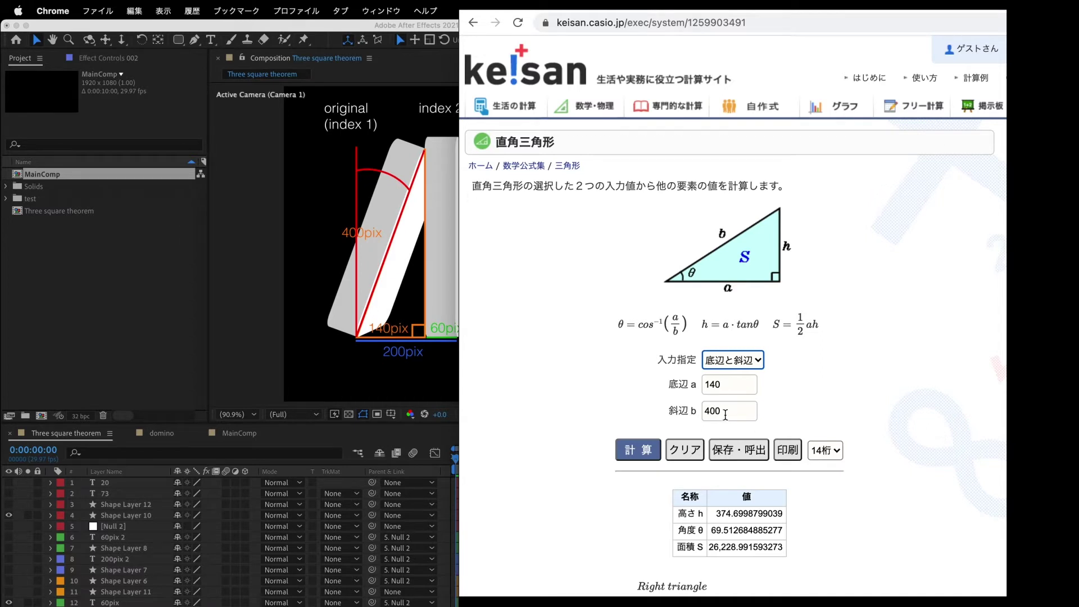
click(635, 451)
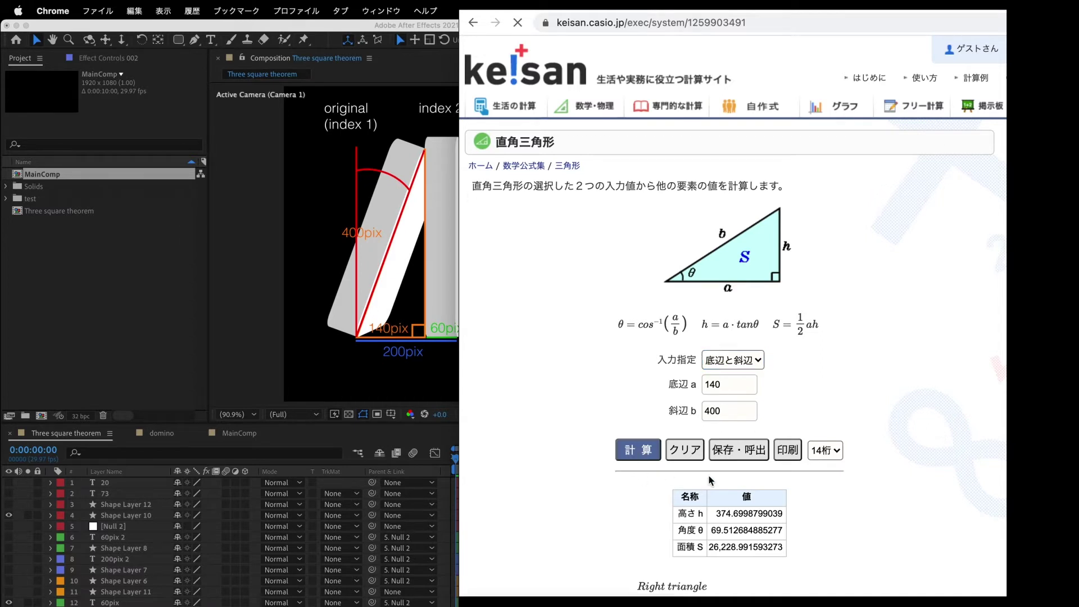
click(717, 532)
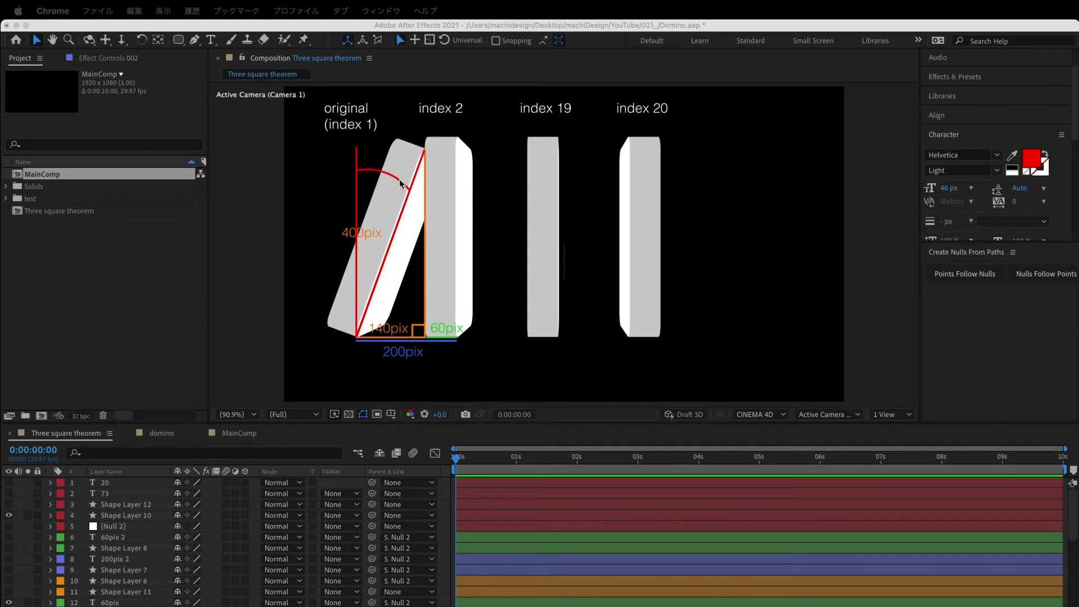
- Back in After Effects, make layer 20, the 20° angle label, visible
click(13, 482)
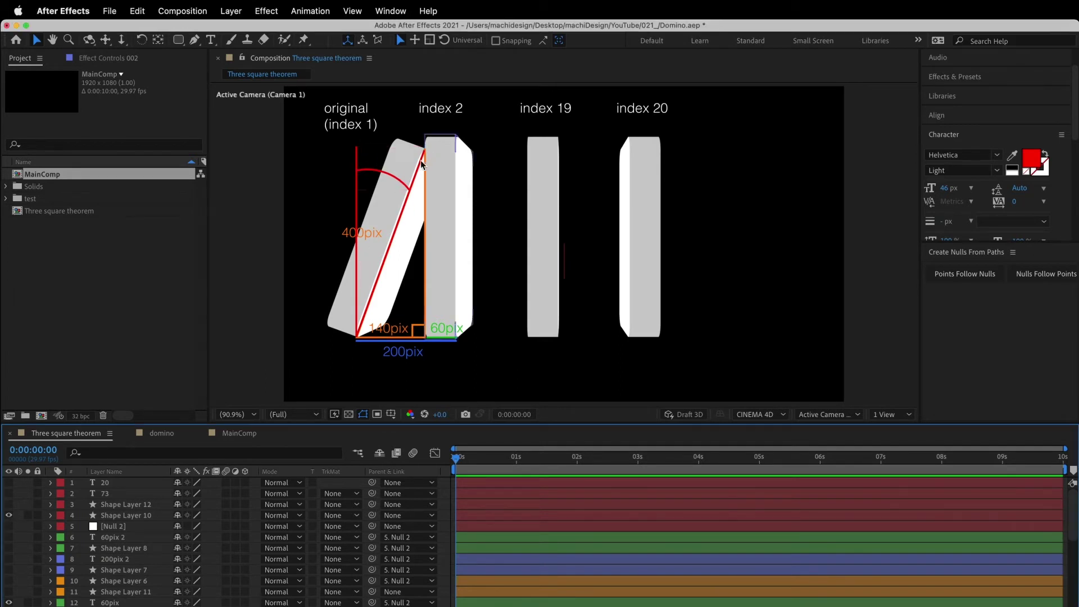
click(8, 482)
scroll(92, 600, down, 2)
scroll(93, 600, down, 3)
scroll(130, 556, down, 3)
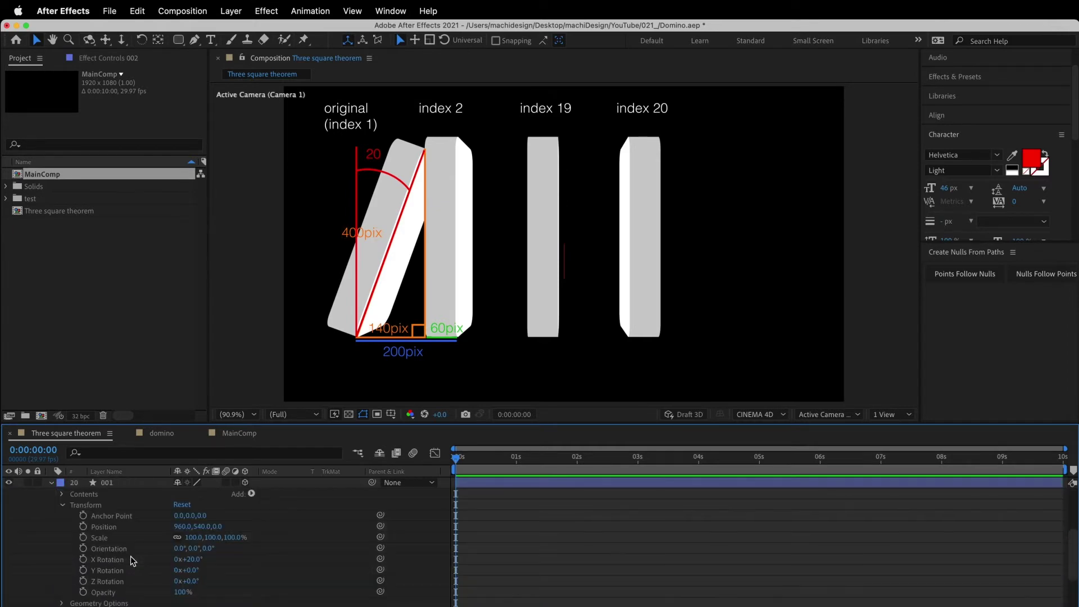
click(131, 556)
click(52, 497)
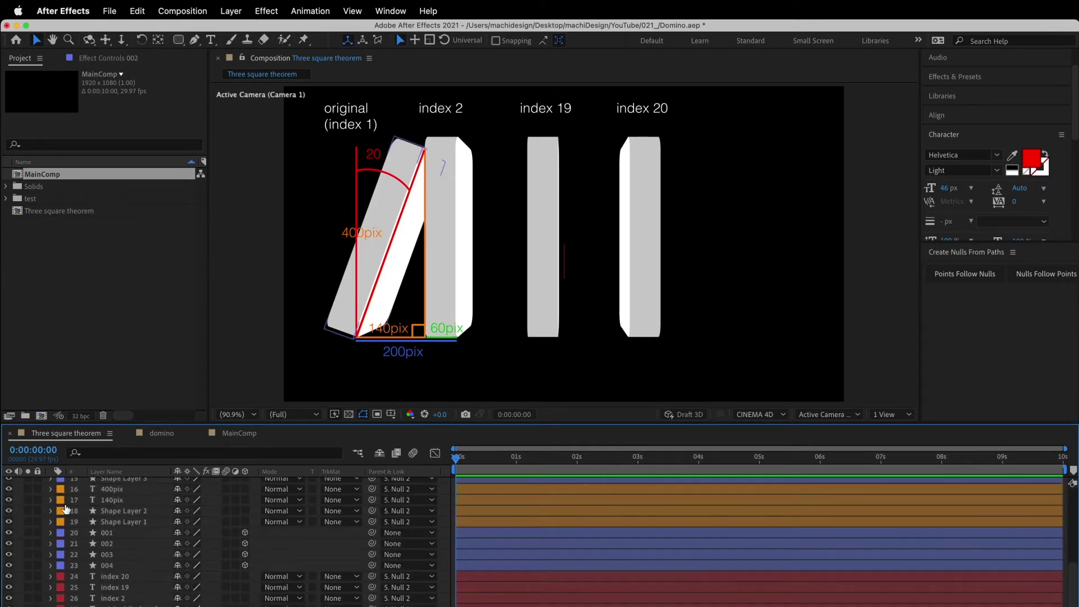
- Lay the index 20 domino flat by setting layer 004's X Rotation to 90°
click(126, 564)
click(52, 565)
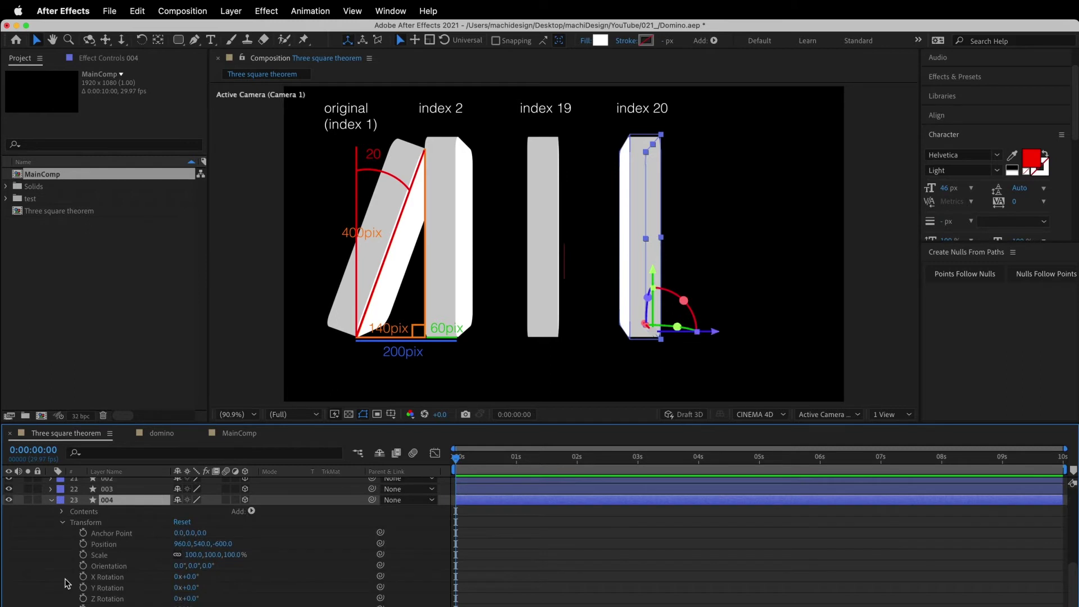
drag(195, 579, 285, 602)
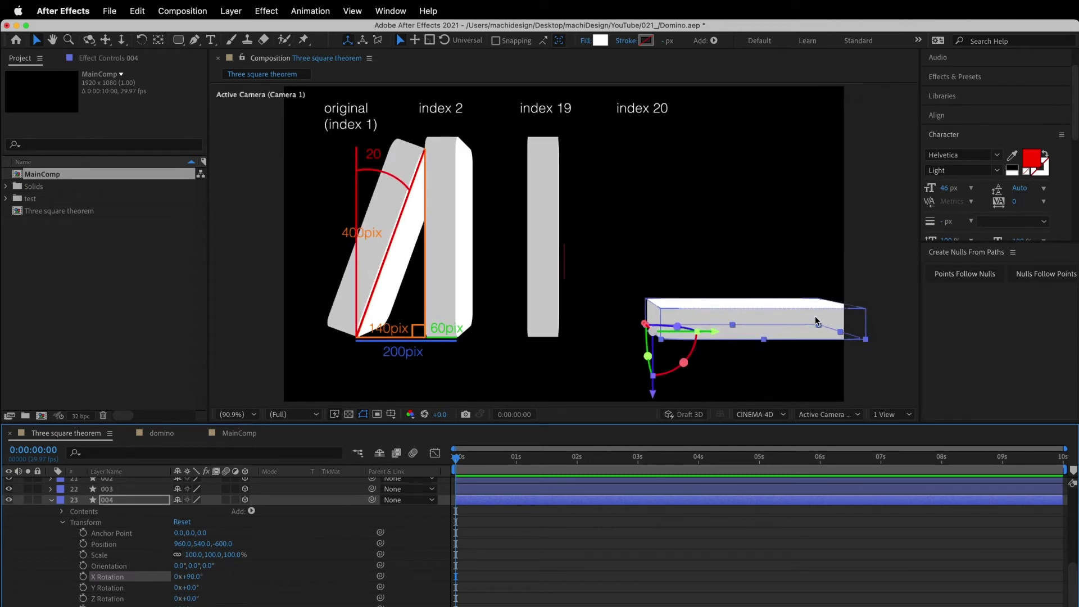
scroll(110, 510, up, 1)
- Tip the index 19 domino onto index 20 with layer 003's X Rotation at 73°
key(shift+Tab)
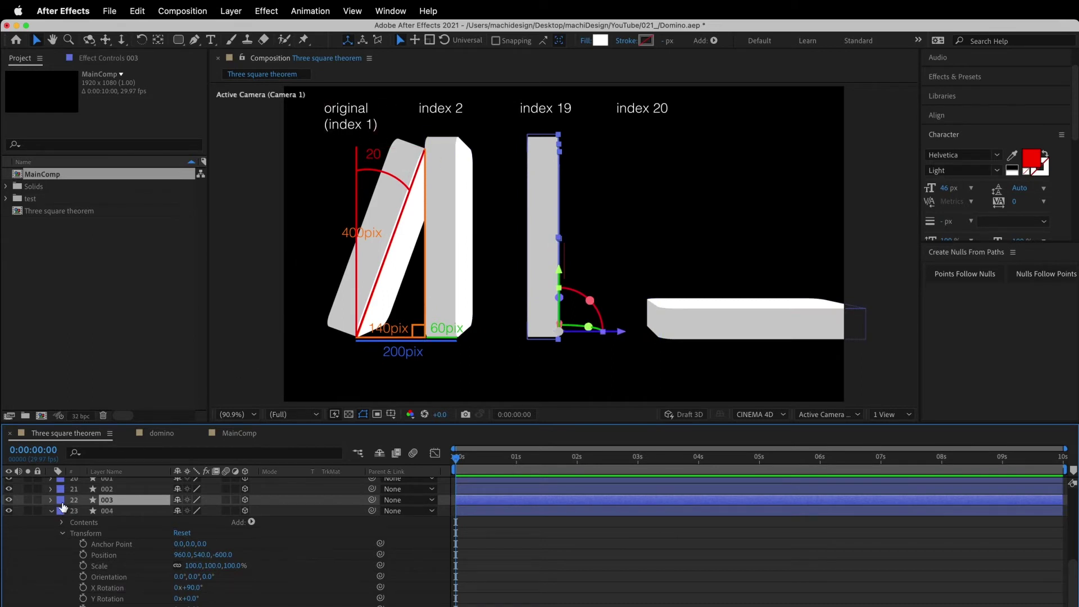
click(52, 500)
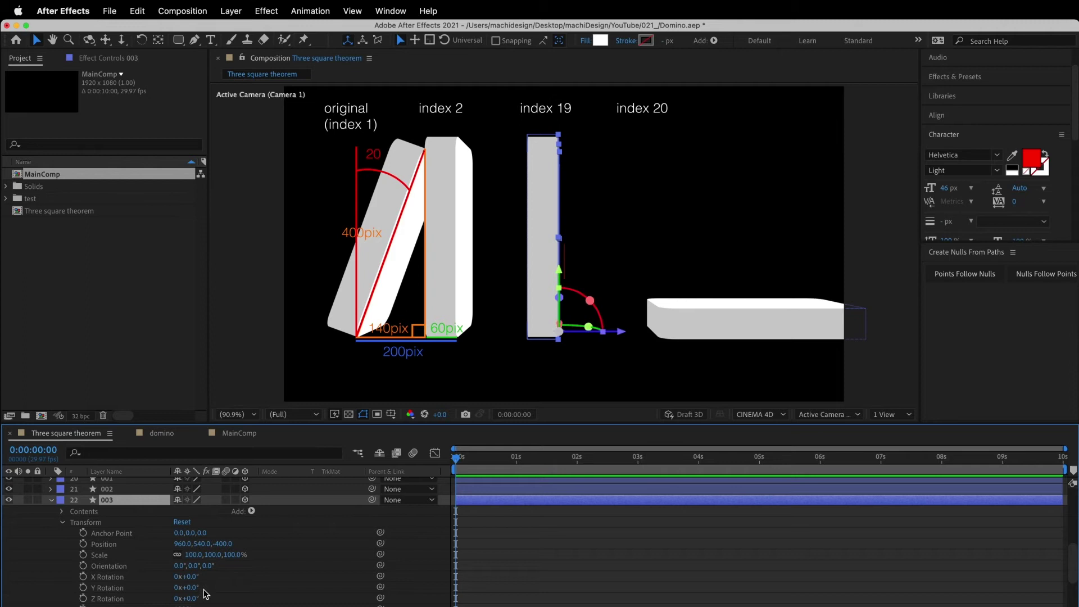
drag(193, 582, 246, 587)
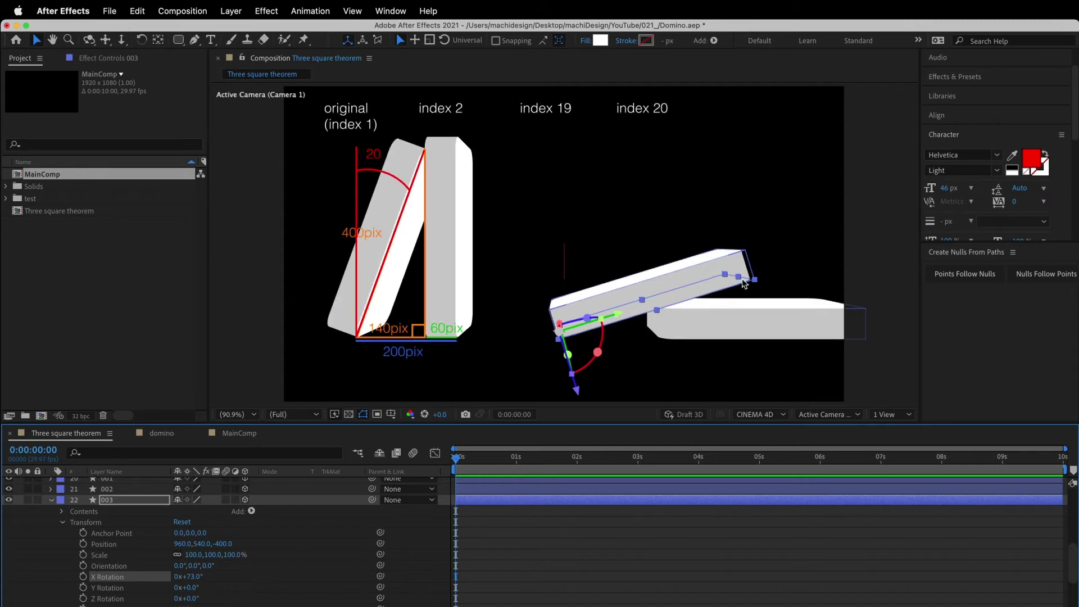
click(51, 500)
click(53, 510)
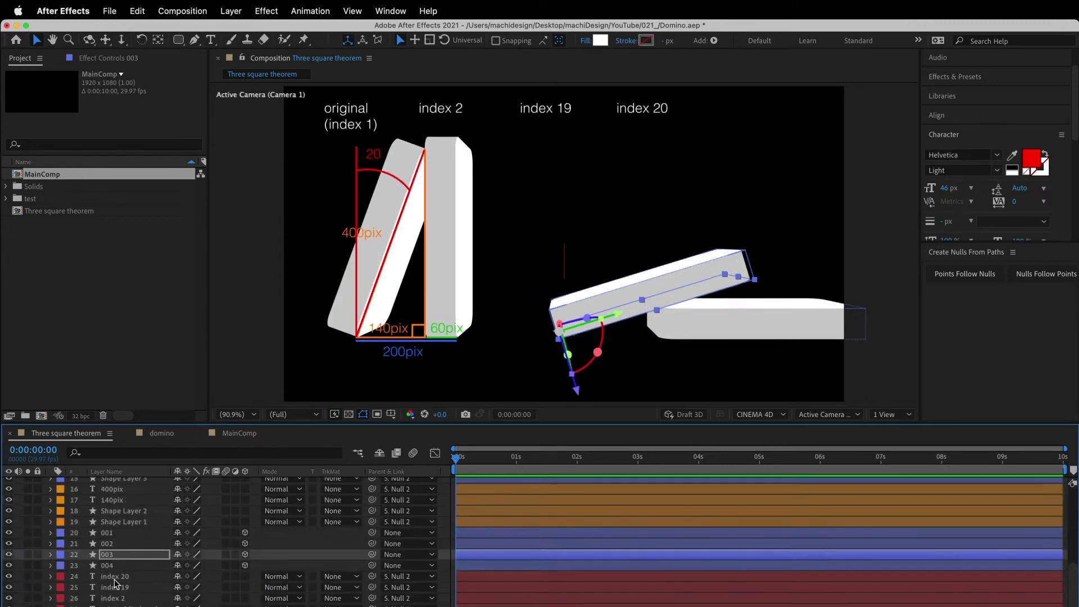
- Turn on the orange right-angle, 60pix, 200pix, red vertical line and 73° arc guide layers
scroll(112, 574, up, 5)
drag(8, 601, 8, 580)
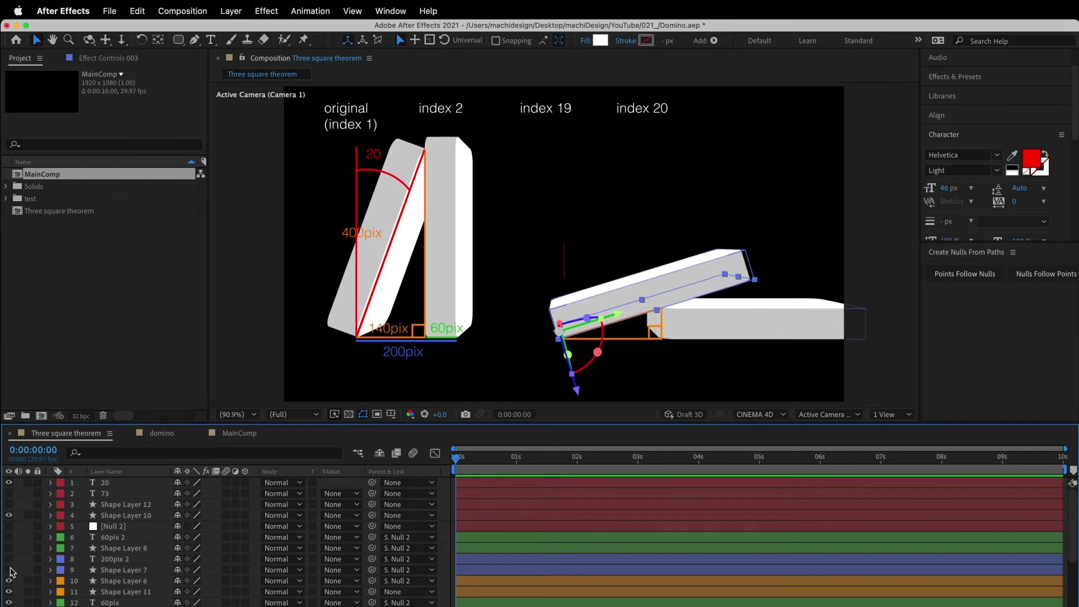
drag(8, 570, 8, 537)
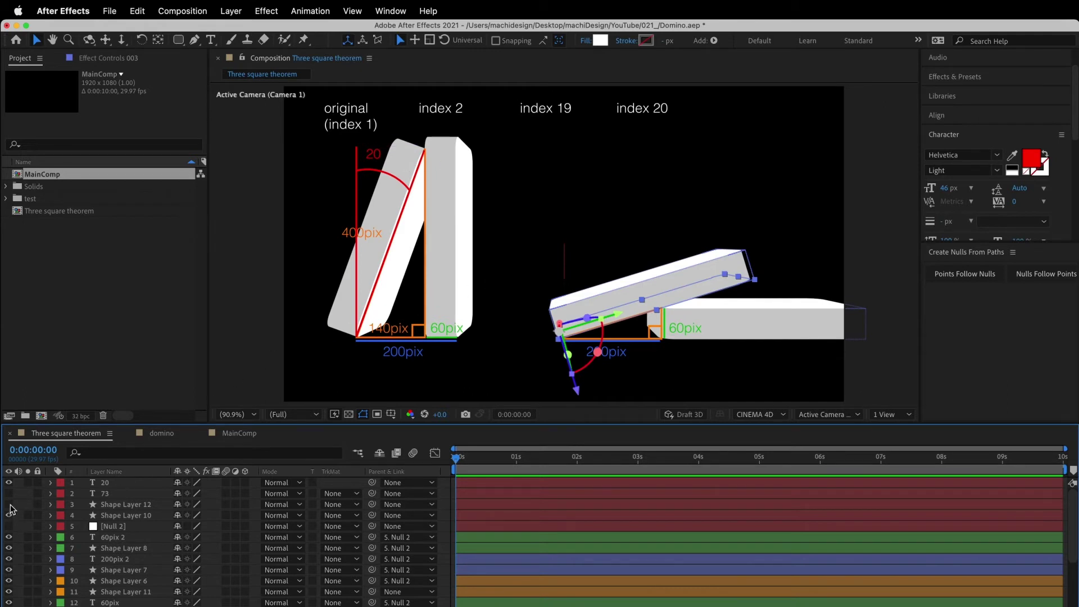
drag(9, 513, 9, 493)
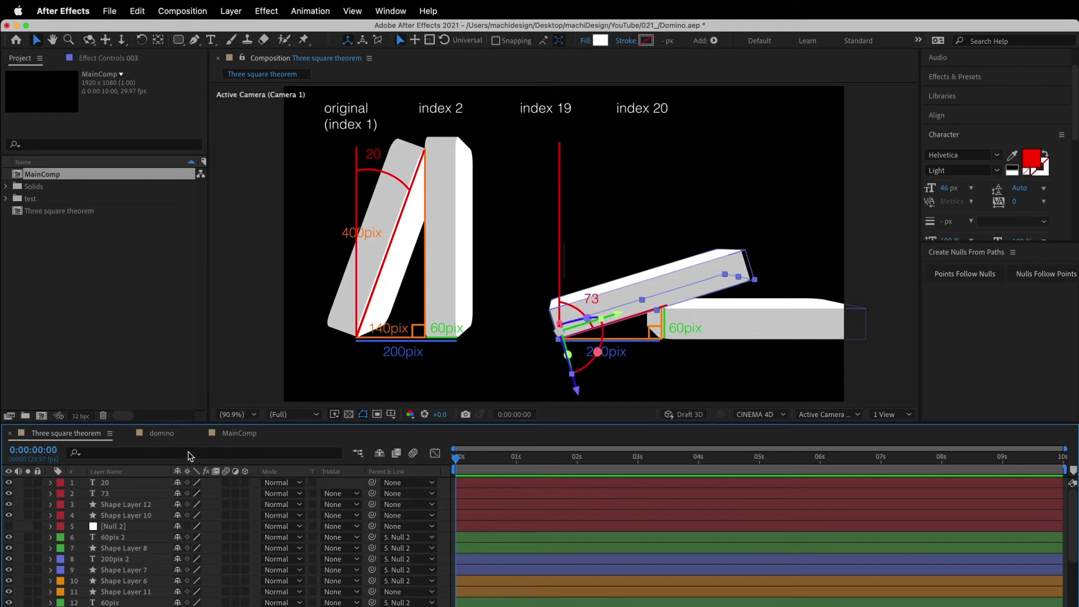
click(238, 433)
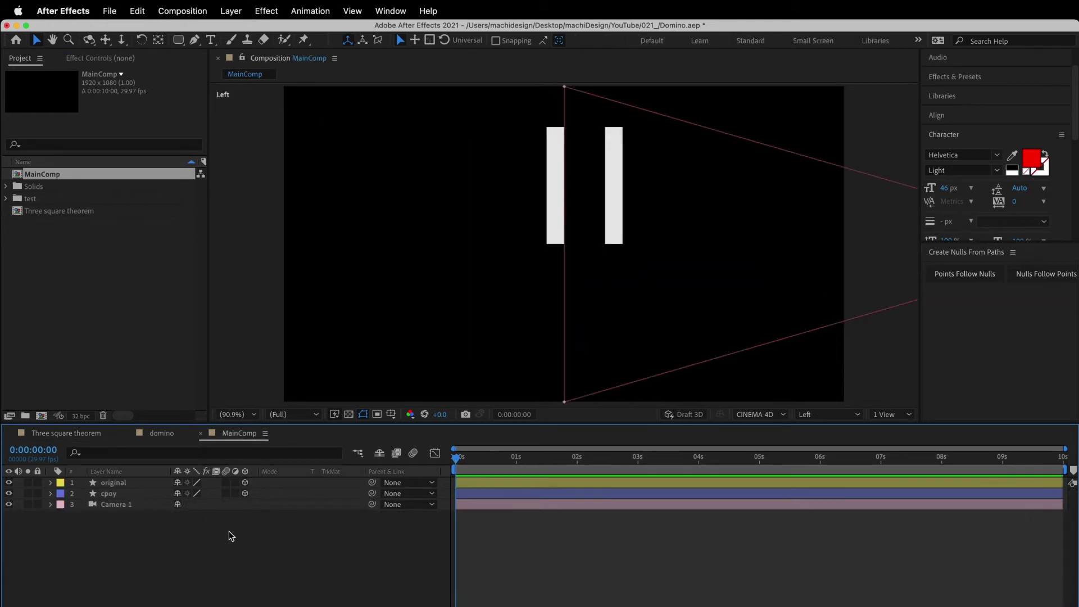
- Keyframe the original domino's X Rotation from 0° at 0s to 73° at 5s
click(130, 495)
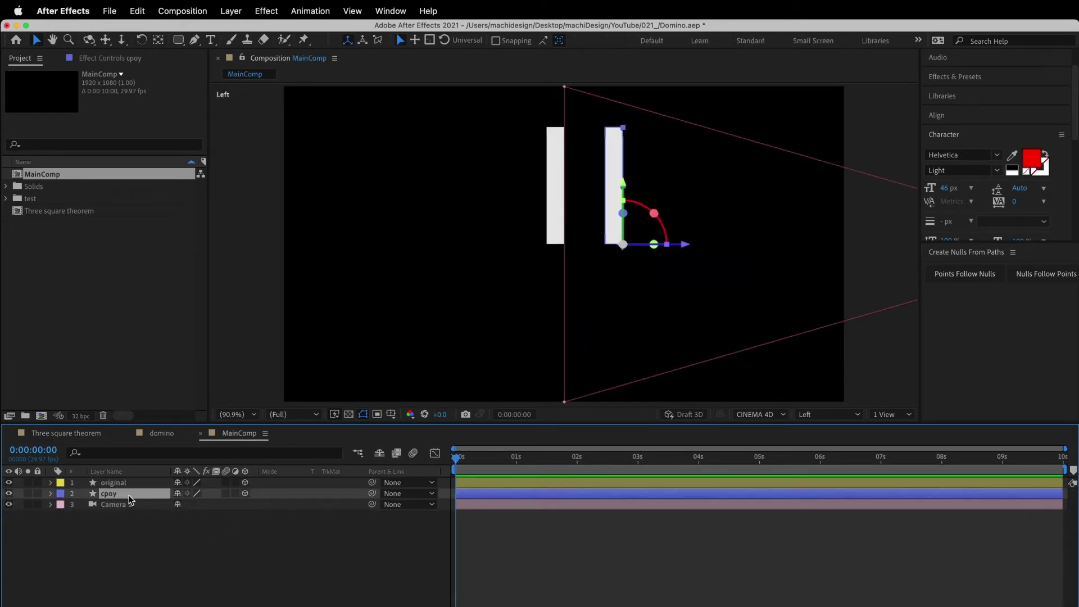
click(50, 482)
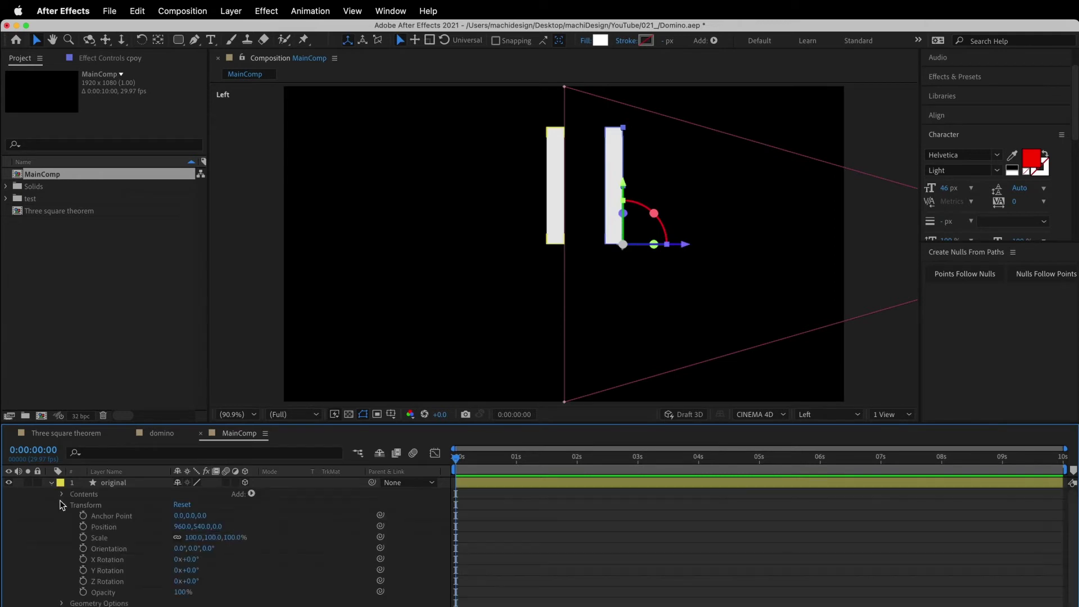
click(62, 505)
click(119, 484)
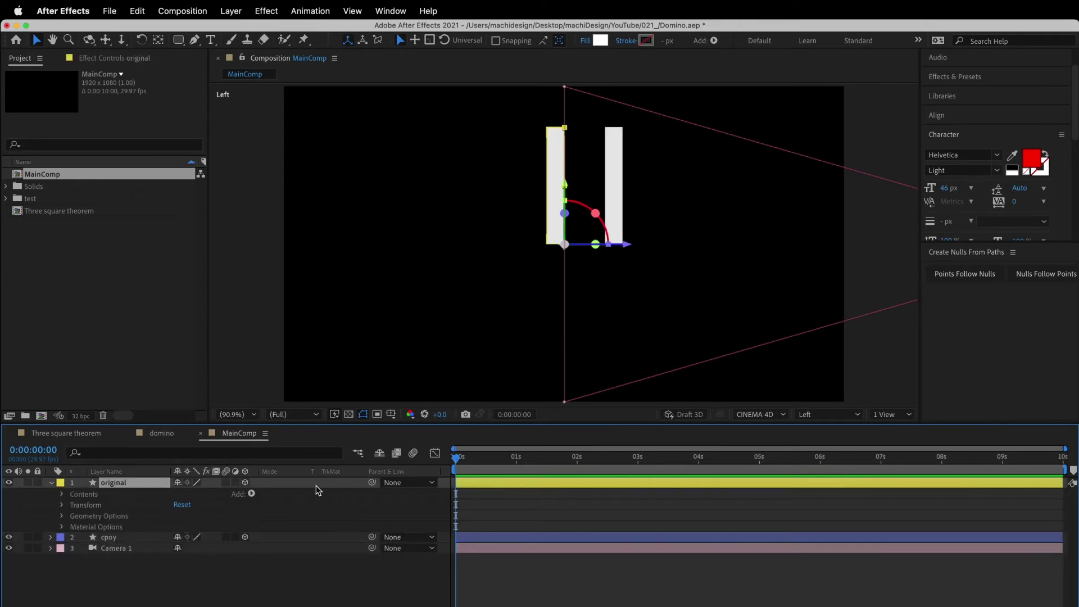
click(62, 505)
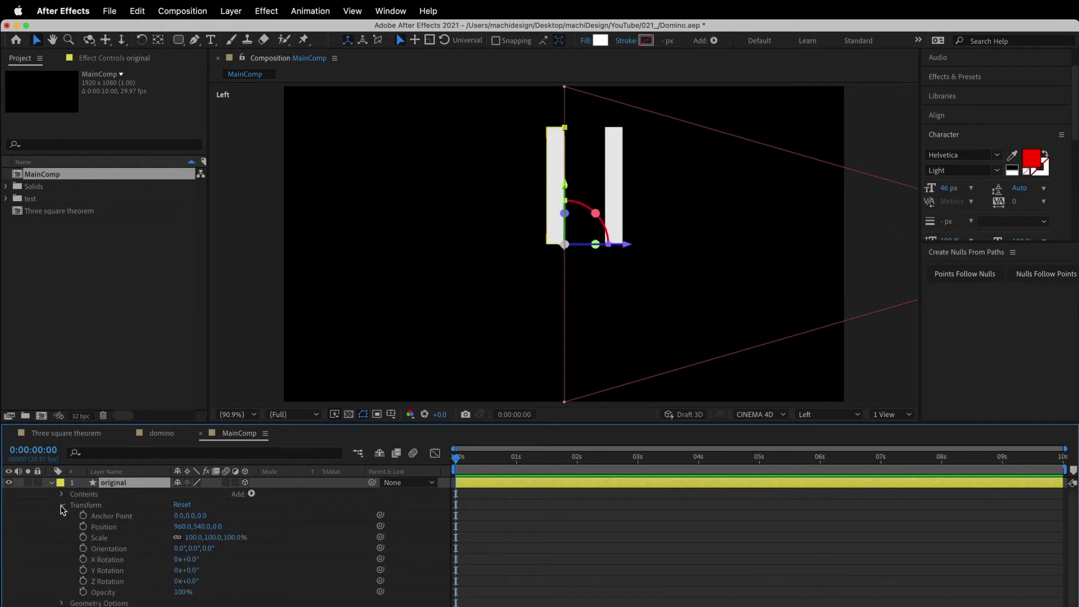
click(116, 561)
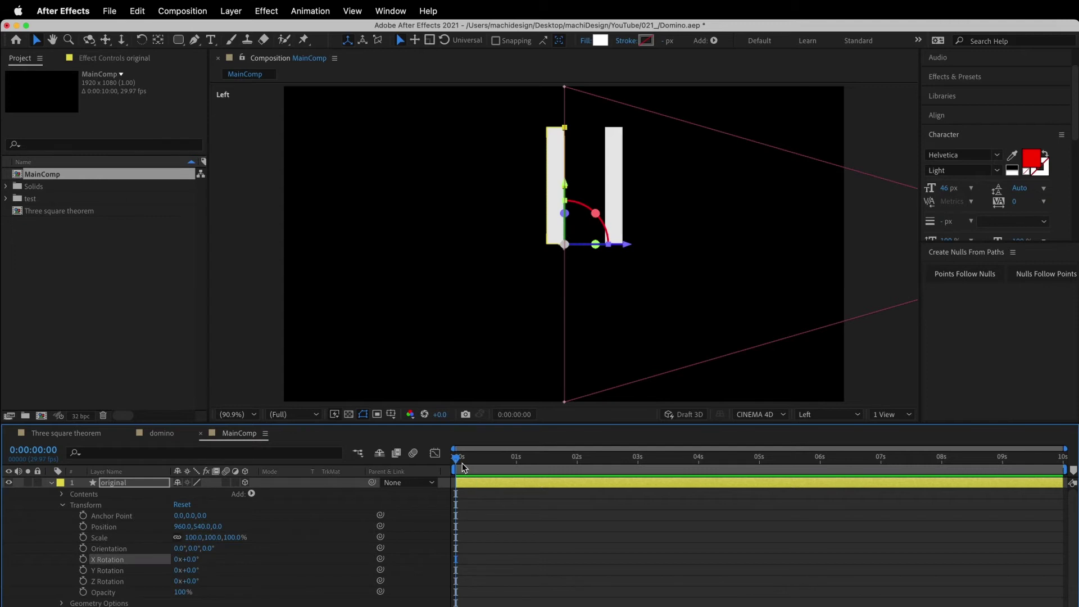
click(82, 559)
drag(494, 460, 759, 491)
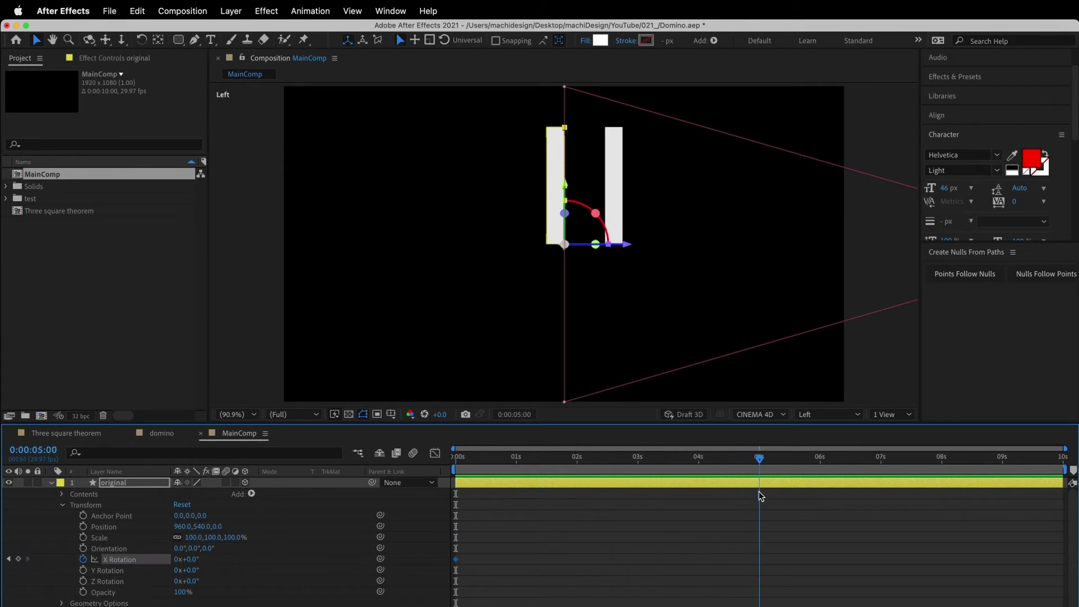
drag(185, 559, 244, 570)
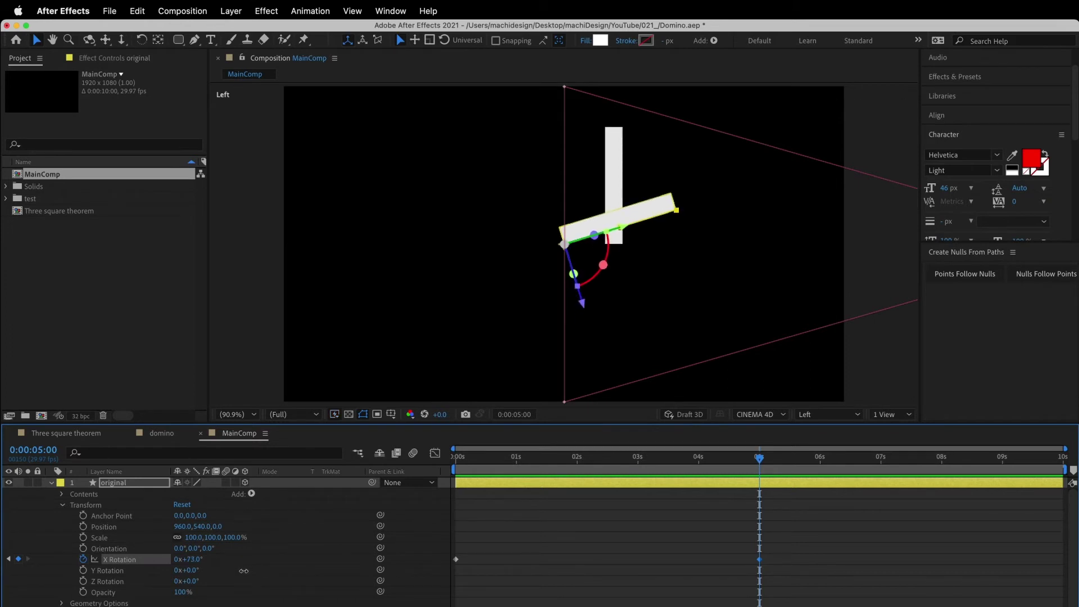
click(213, 566)
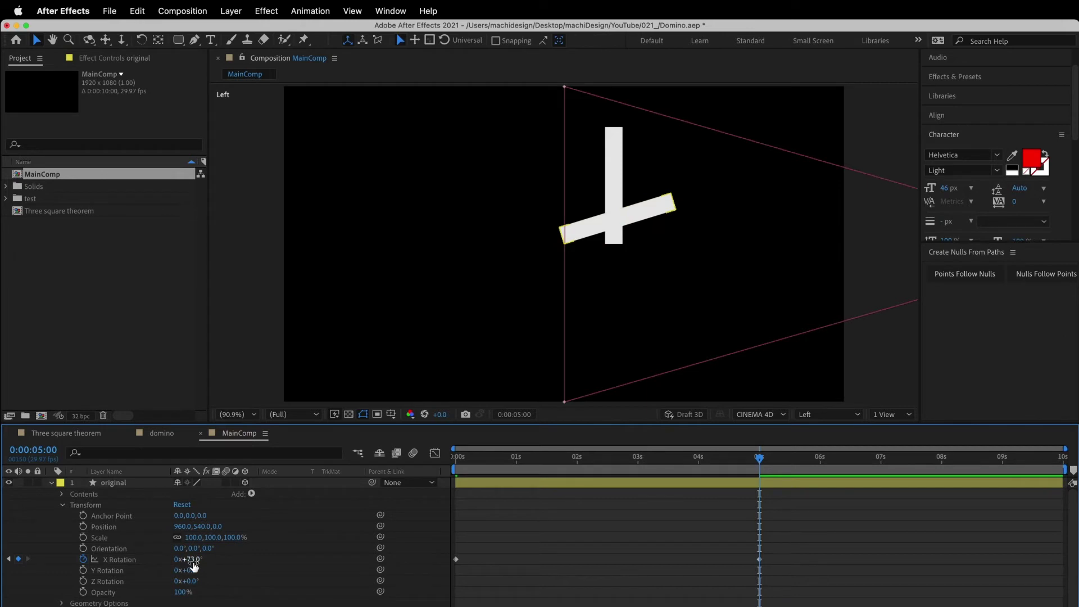
- Scrub and play back the original domino's tipping animation in MainComp
click(95, 434)
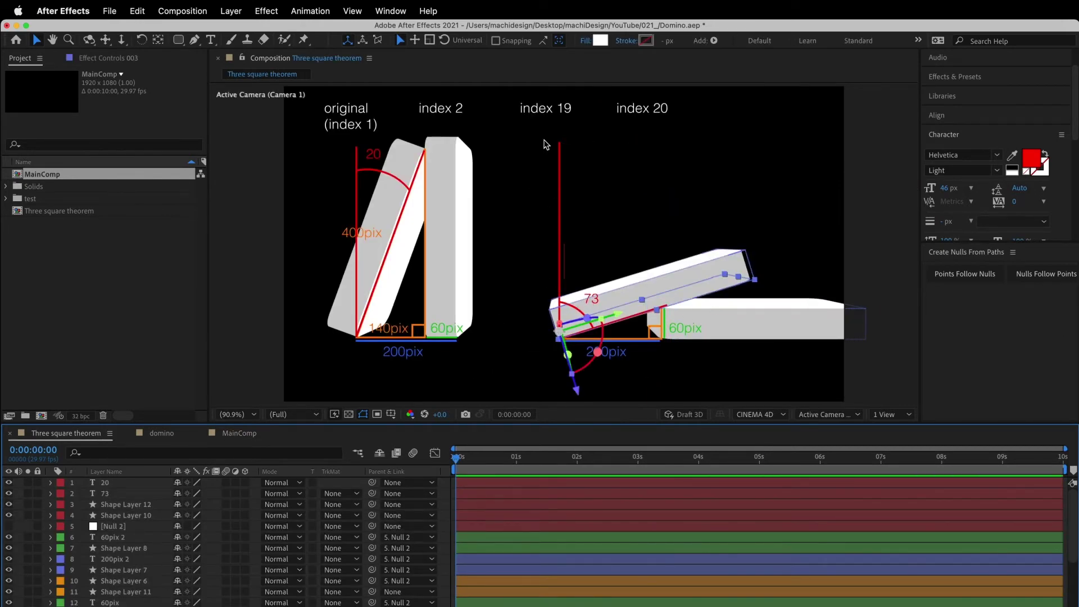
click(239, 433)
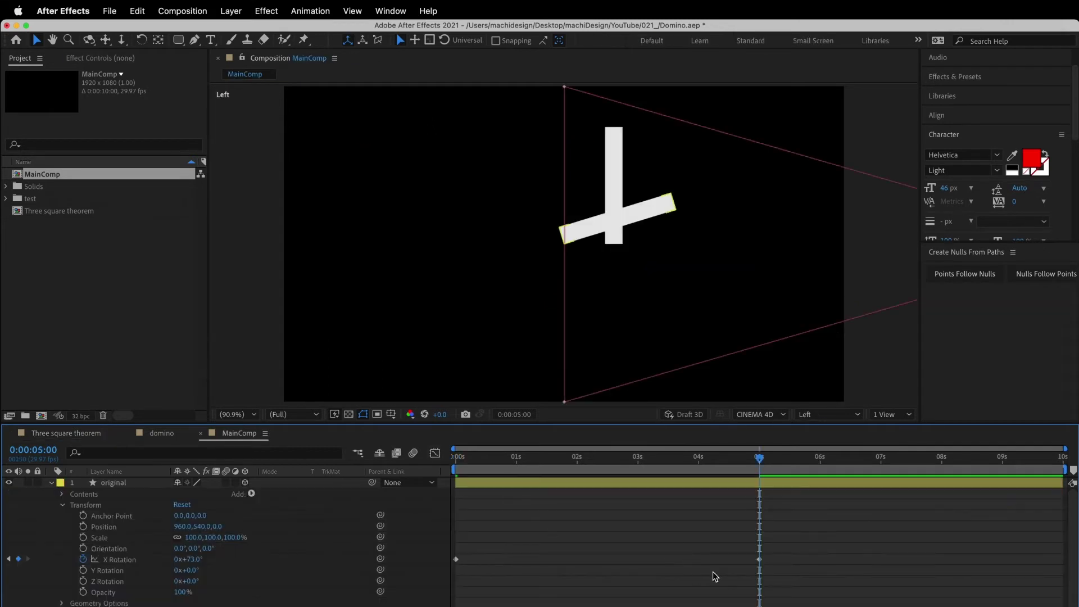
drag(554, 456, 599, 456)
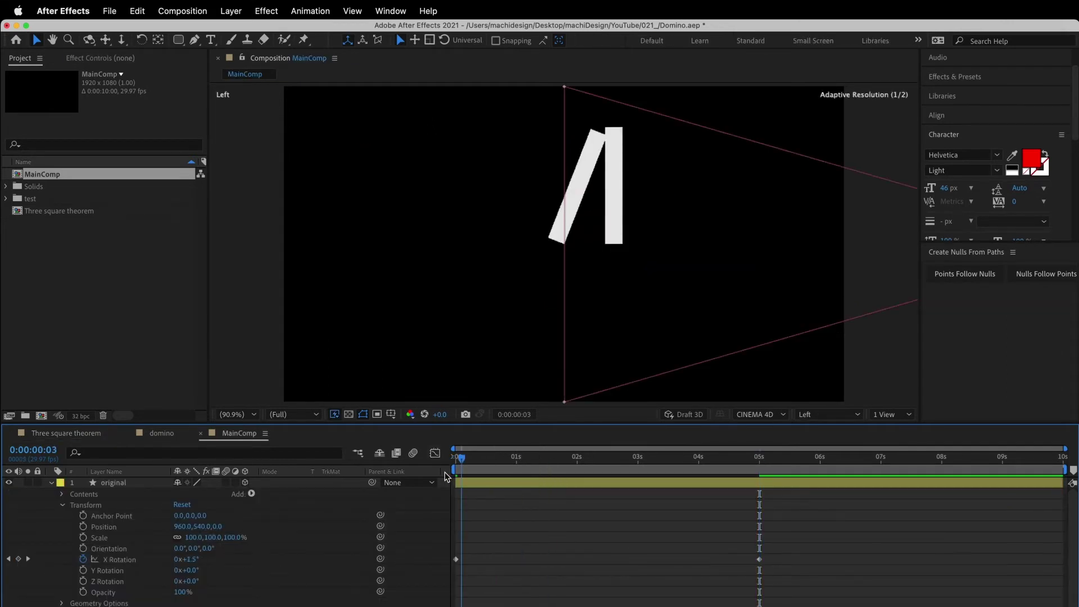
key(space)
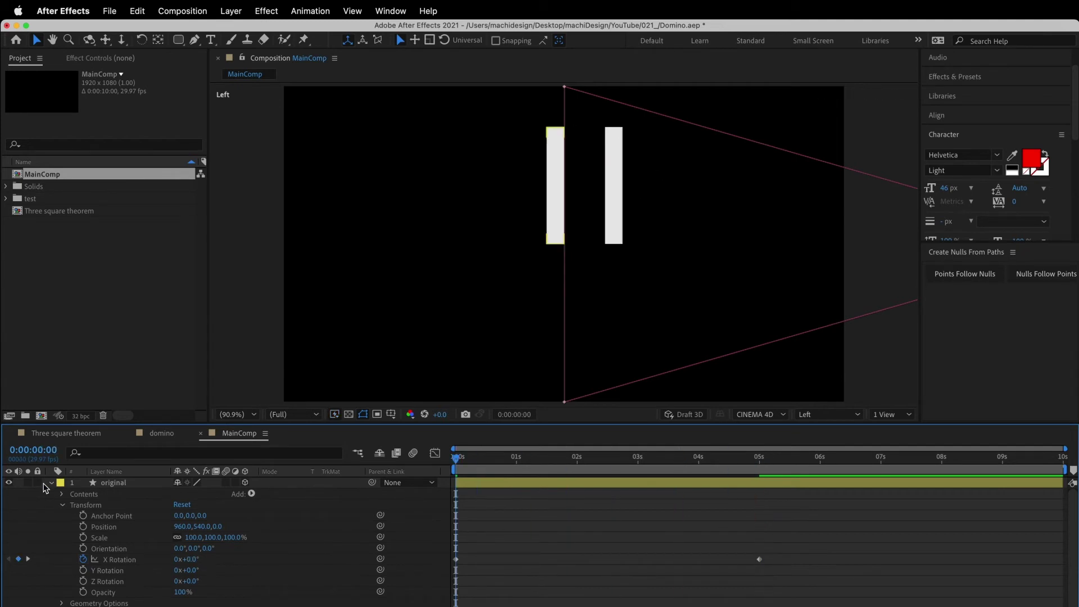
click(51, 482)
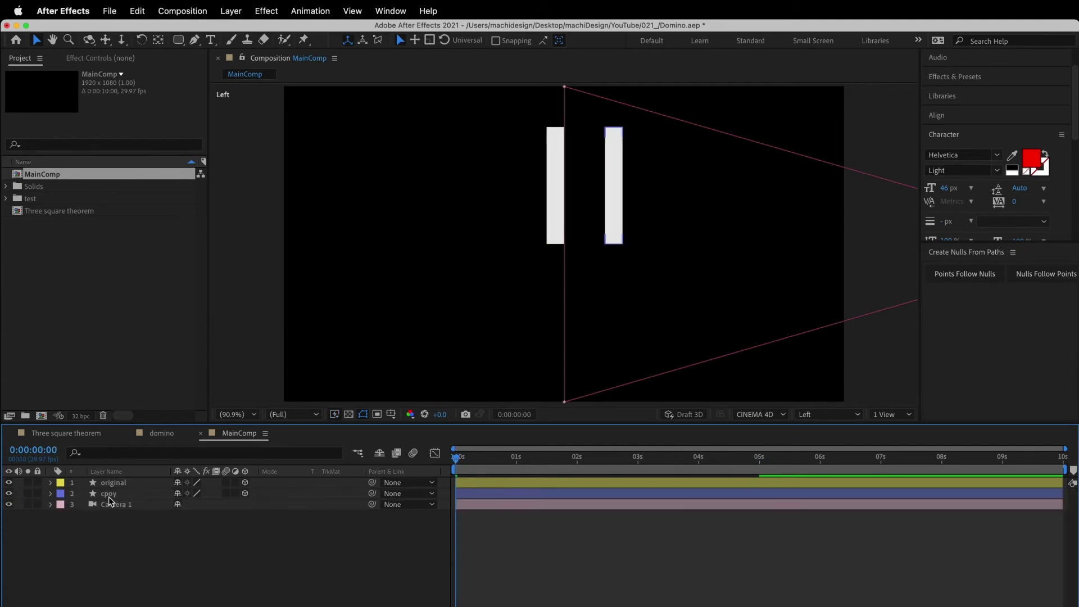
- Add an expression r = to cpoy's X Rotation, pick-whipped to the original layer's X Rotation
click(51, 482)
scroll(225, 539, down, 5)
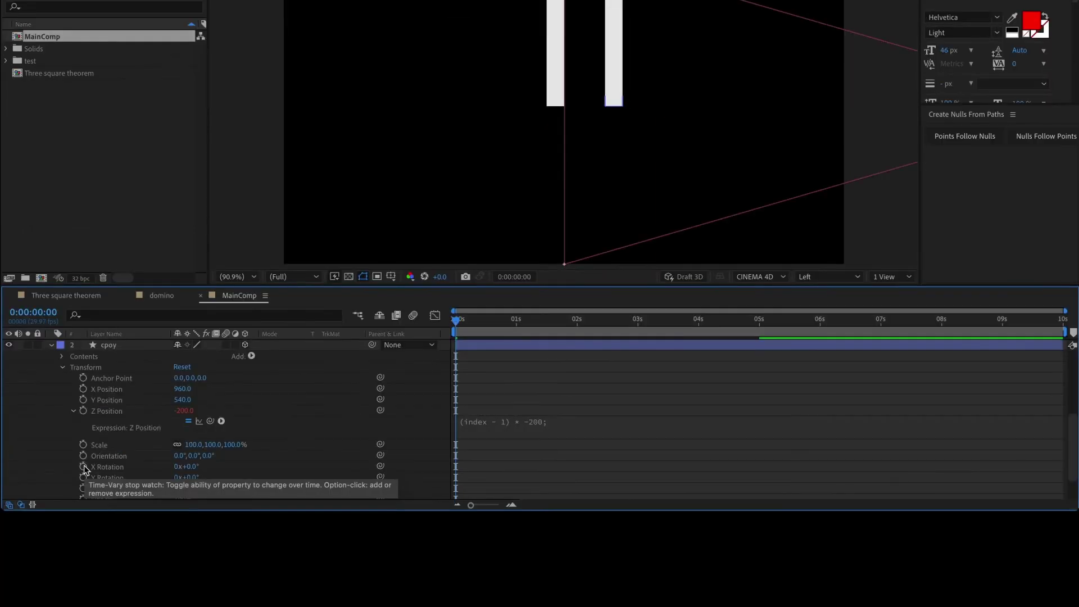
alt+click(83, 603)
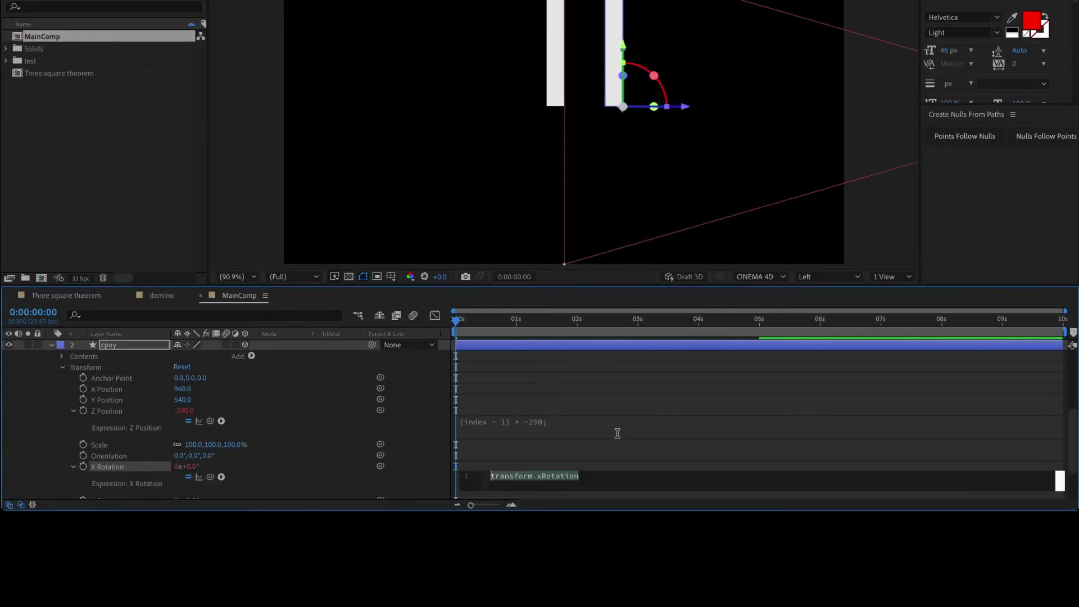
text(r =)
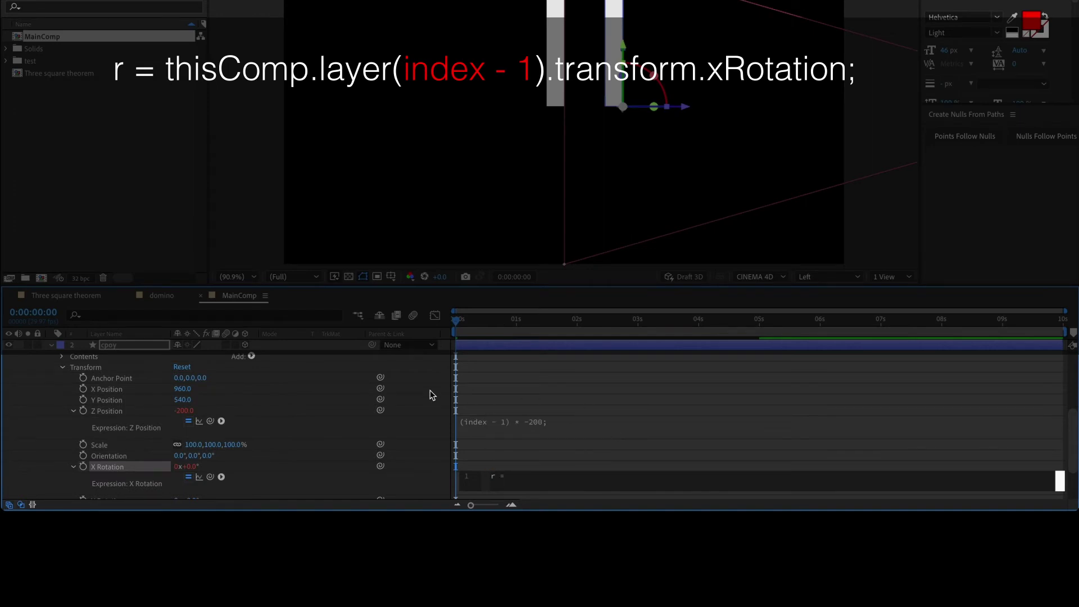
mouse_move(210, 476)
mouse_down()
mouse_move(144, 349)
mouse_move(118, 395)
mouse_up()
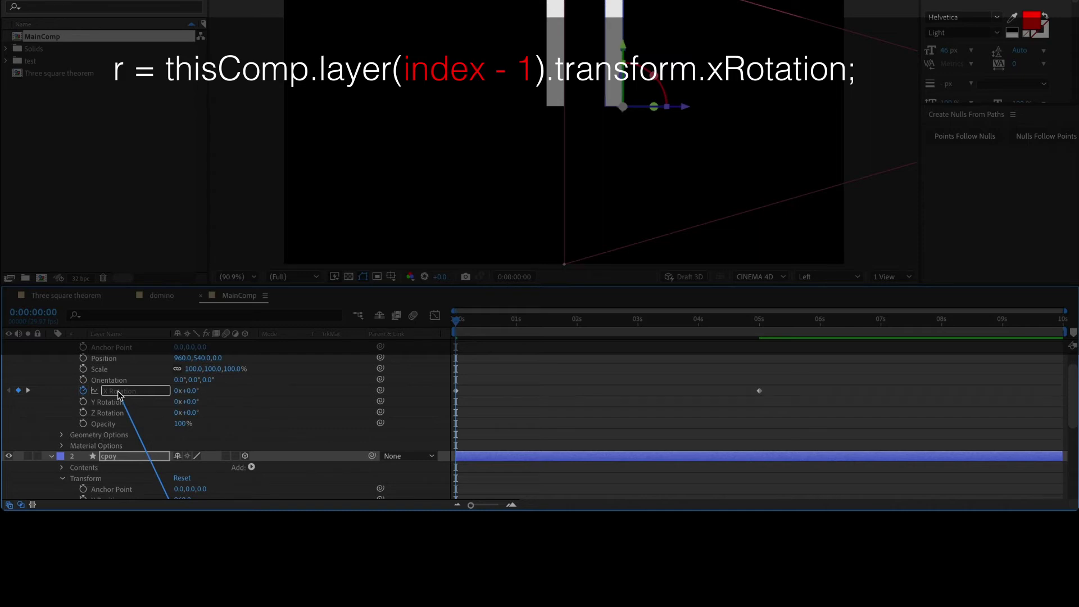
drag(118, 395, 118, 395)
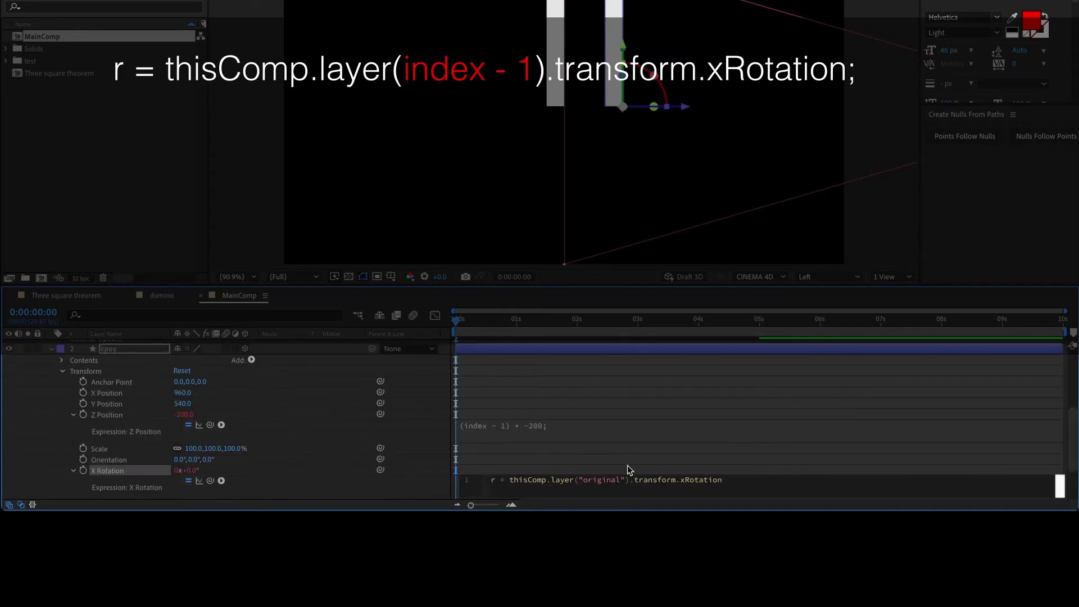
- Replace the layer name with index - 1 and end the line with a semicolon
scroll(600, 460, down, 1)
scroll(601, 463, down, 1)
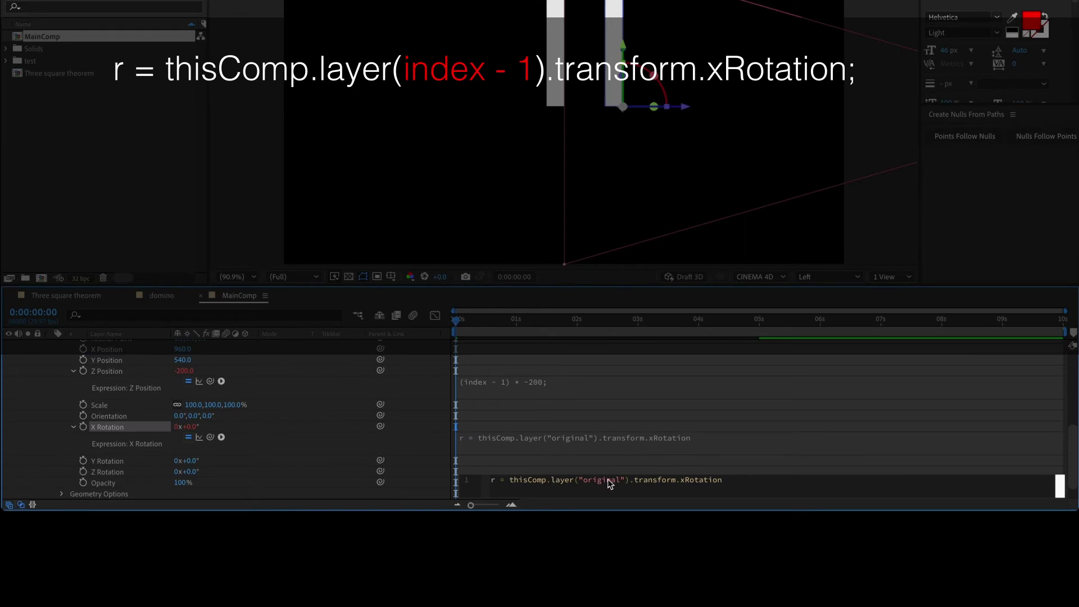
click(580, 481)
drag(580, 482, 626, 483)
text(index)
text( - )
text(1)
key(BackSpace)
key(Right)
key(Right)
key(Right)
key(Right)
key(Right)
key(Right)
key(Right)
key(Right)
text(;)
key(Return)
key(Return)
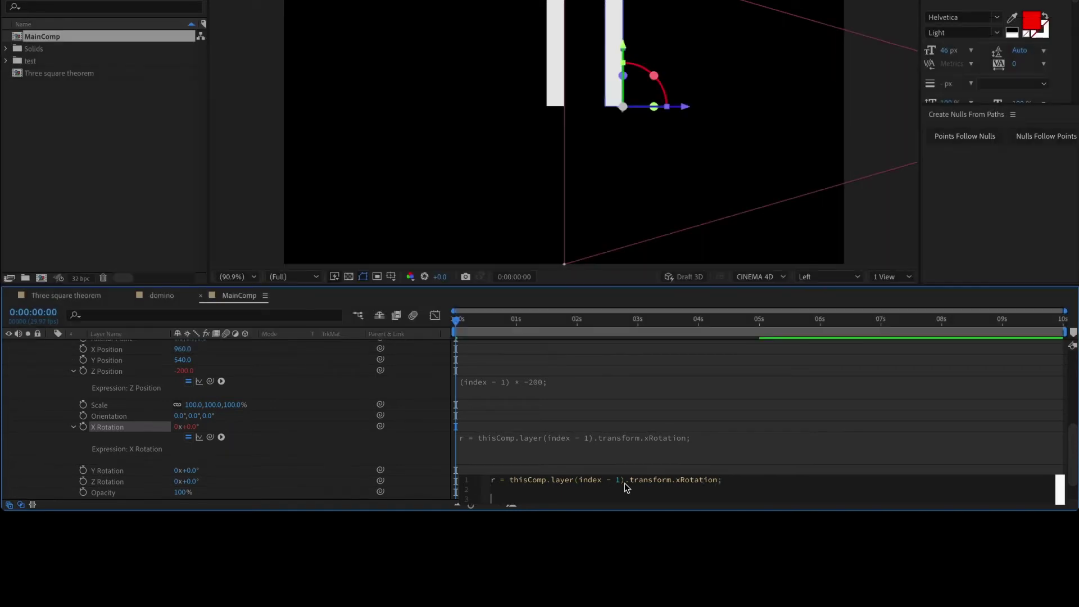
scroll(577, 422, down, 1)
- Begin an if (index == 20) condition on the expression's second line
text(if)
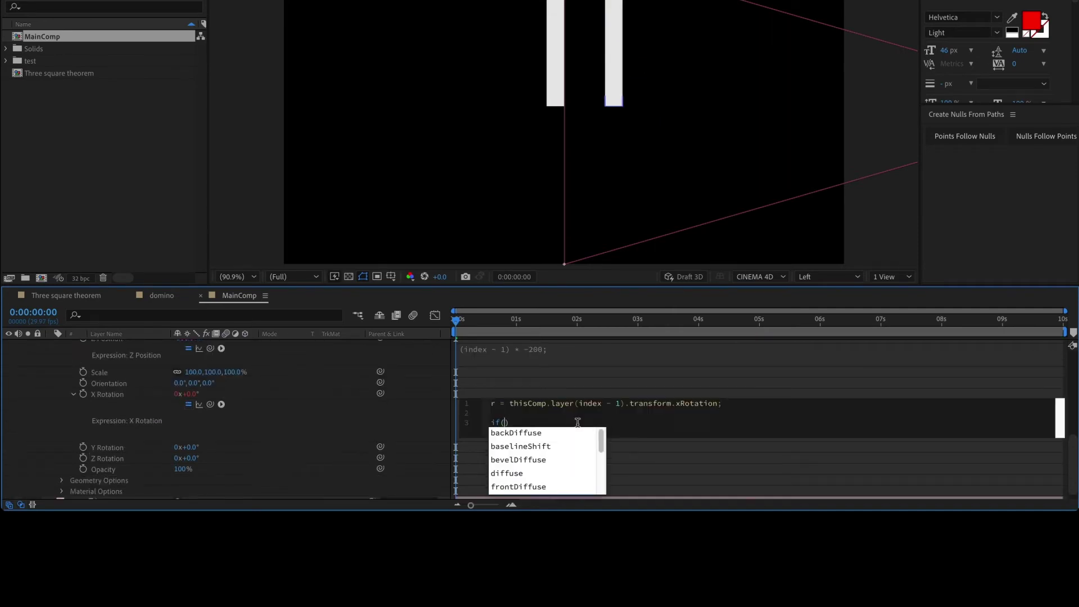
text(()
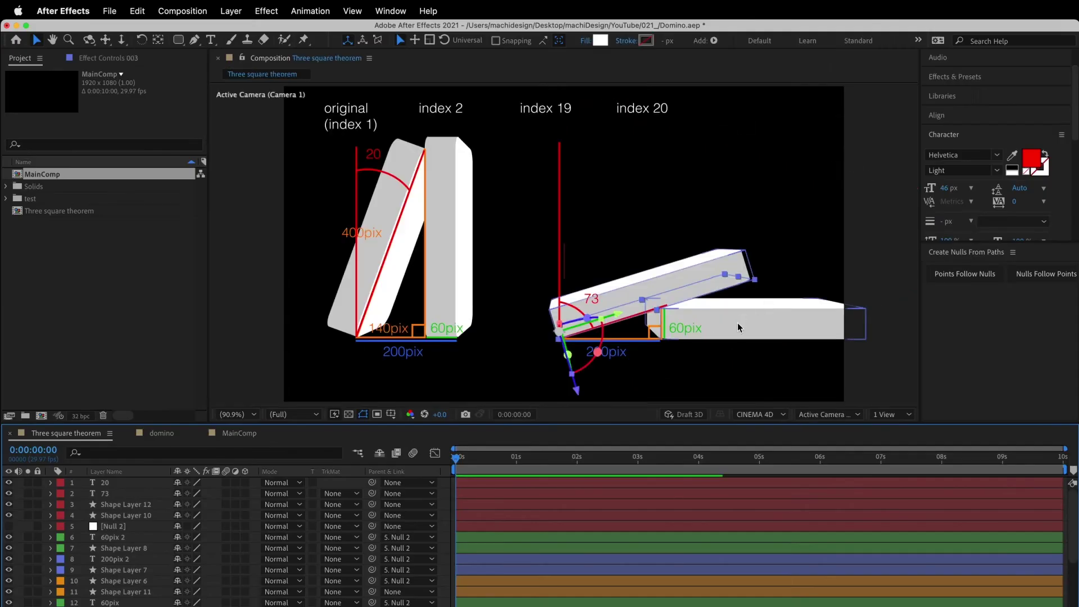
click(746, 328)
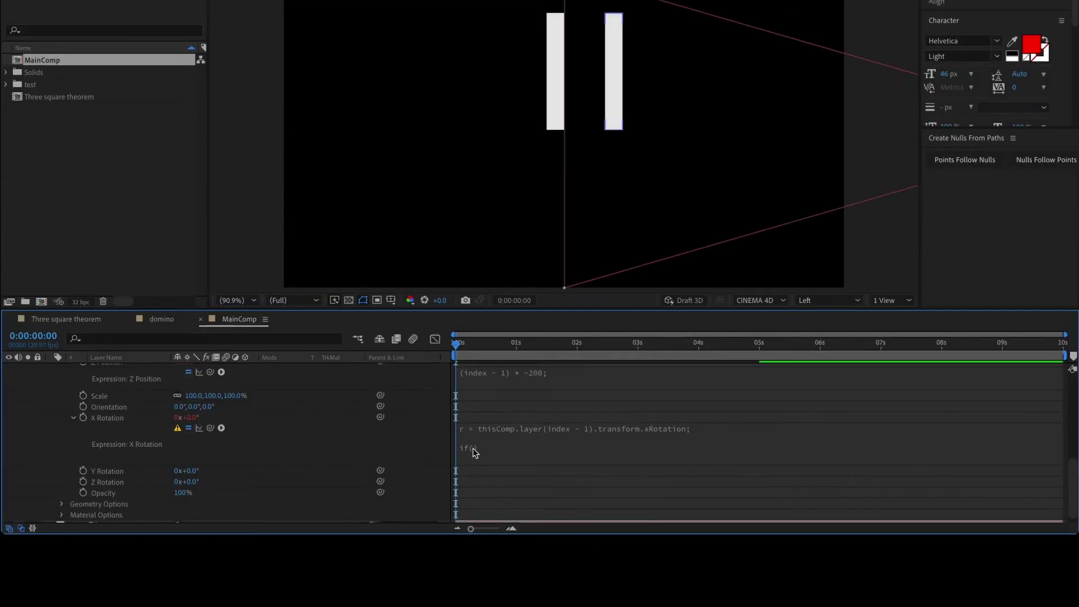
click(500, 447)
click(534, 456)
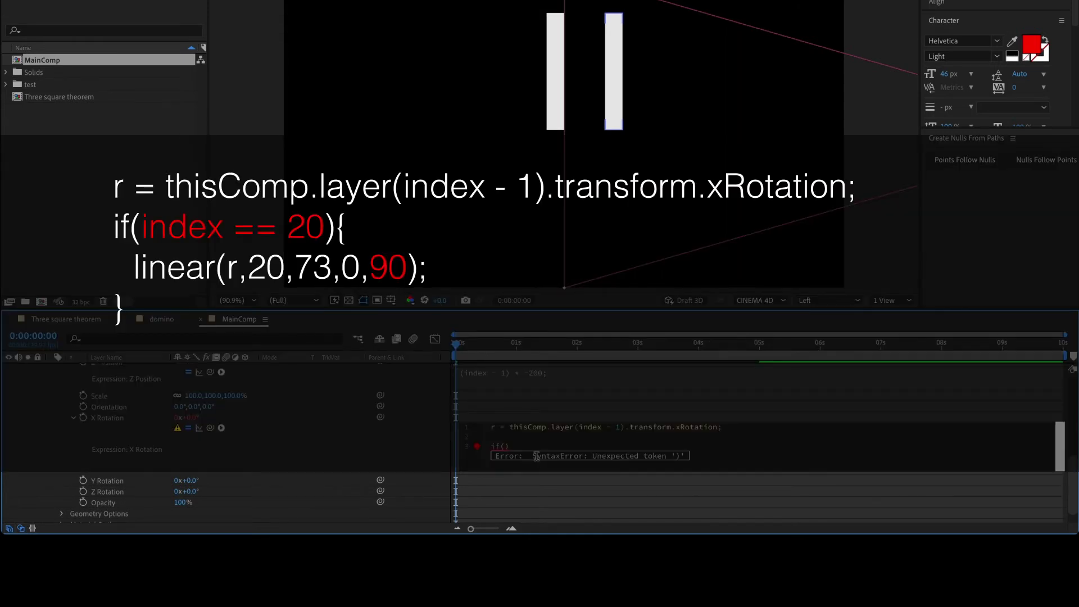
text(index)
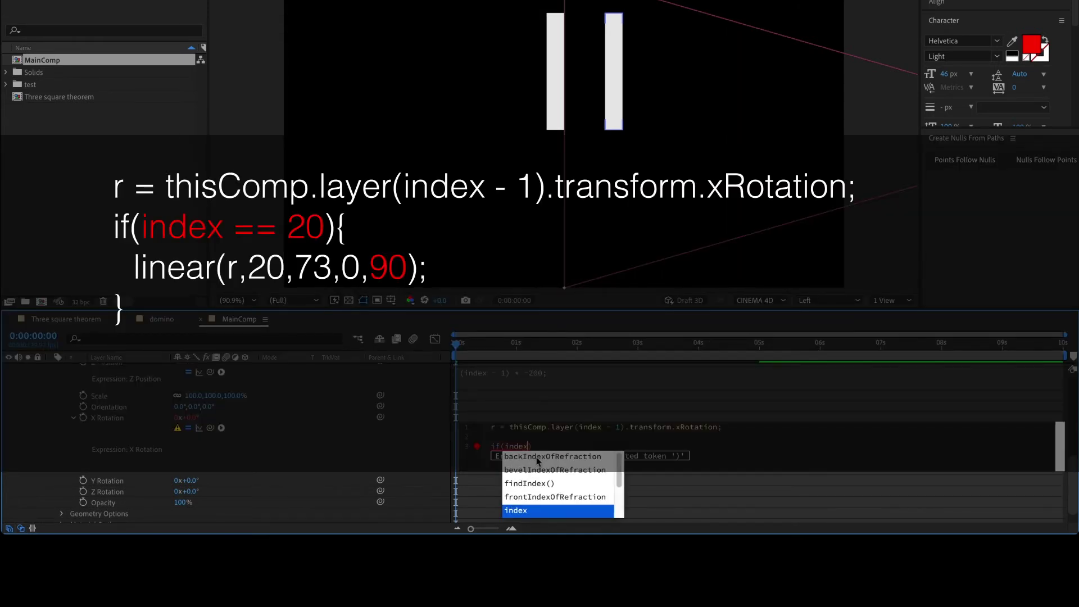
text( == )
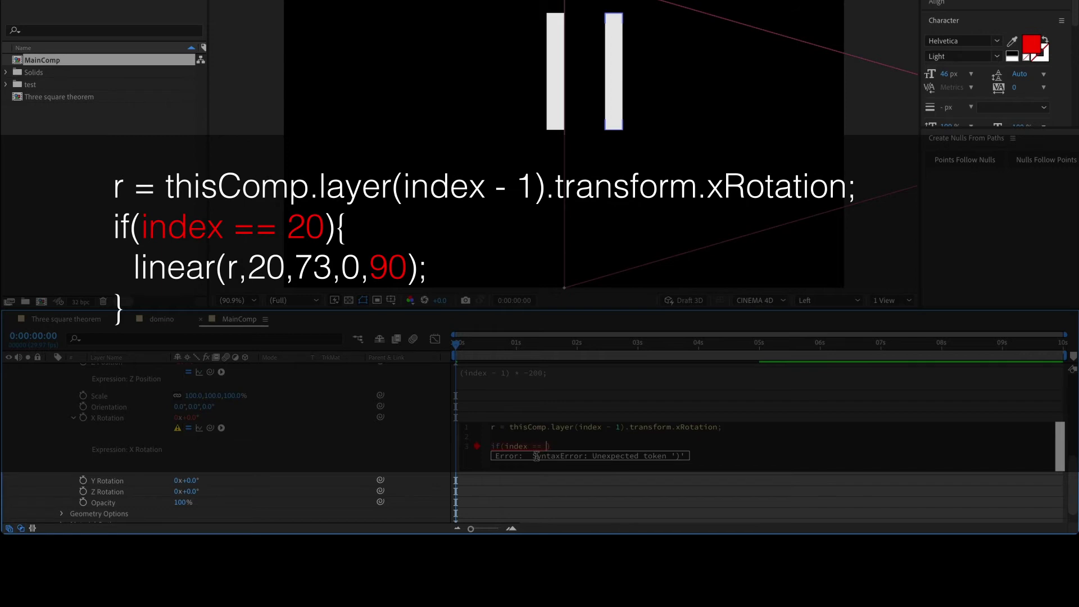
text(20)
- Open the if block and start a linear(r, call inside it
key(Return)
key(BackSpace)
key(BackSpace)
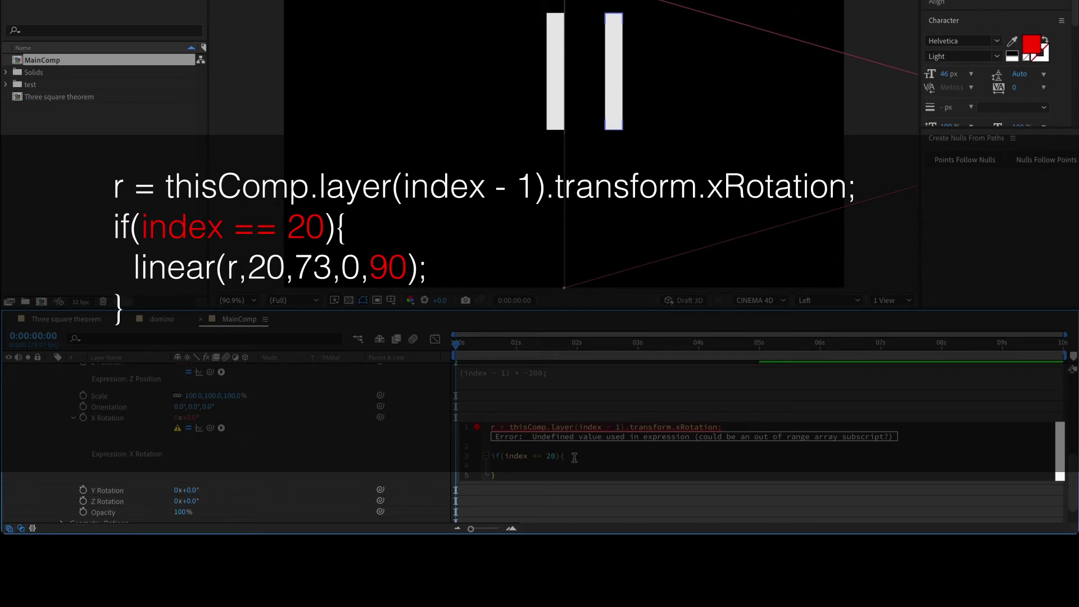
text(ine)
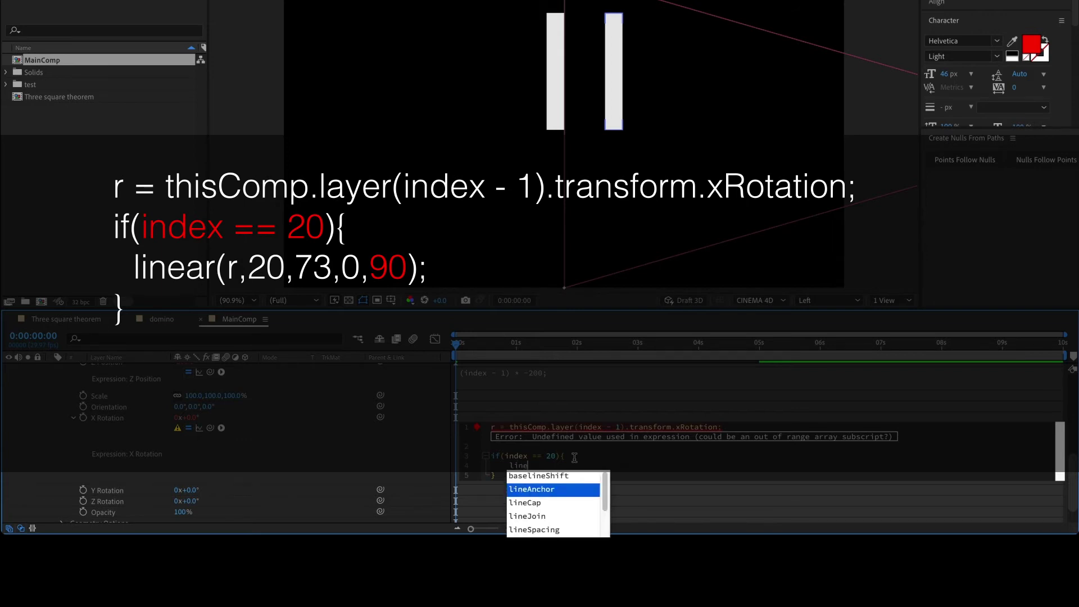
text(ar)
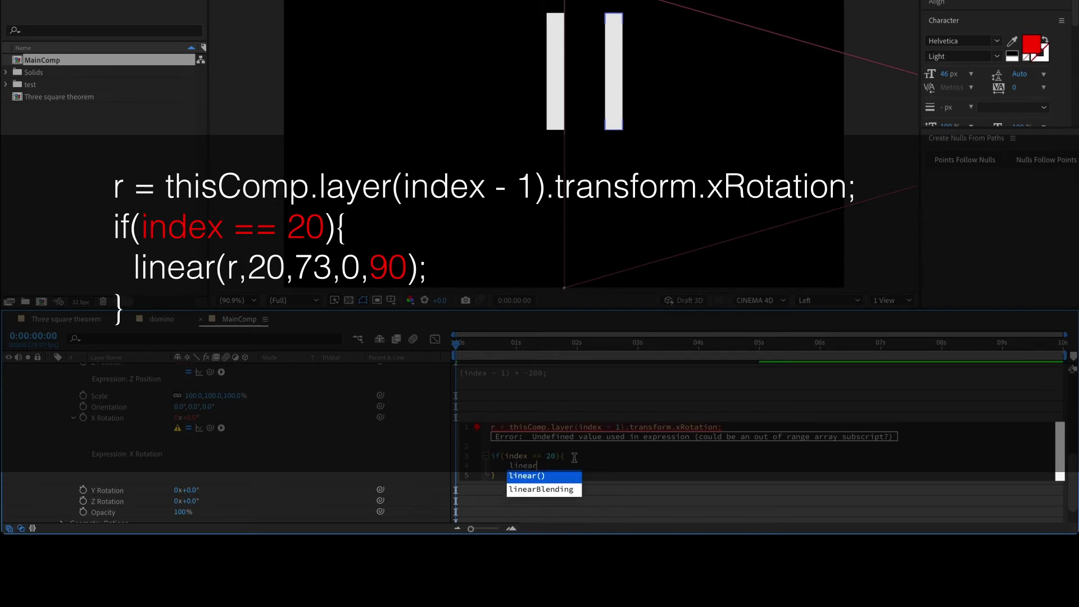
text(()
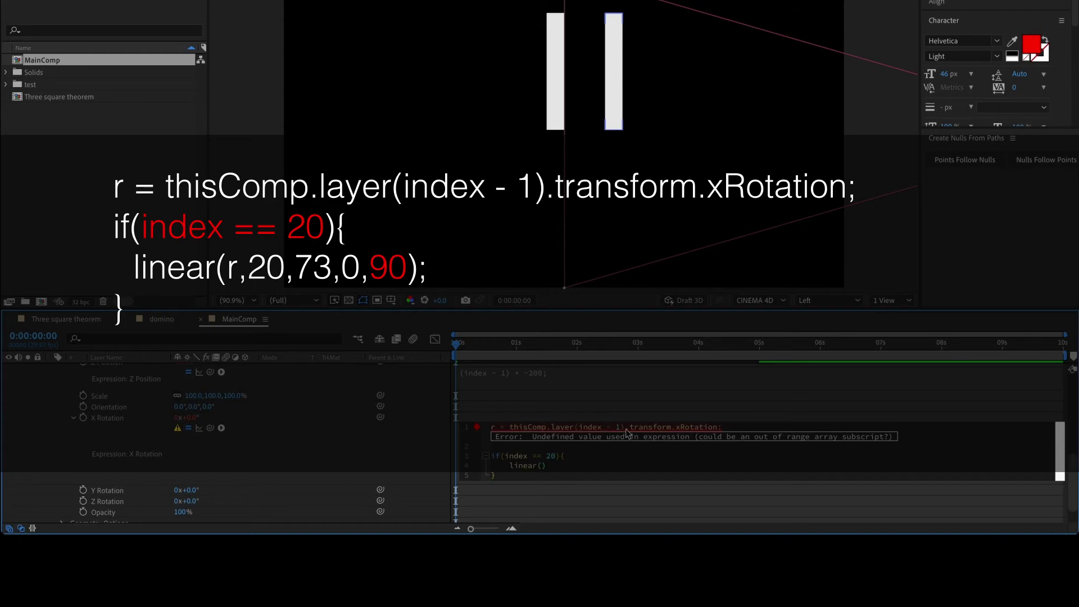
text(r)
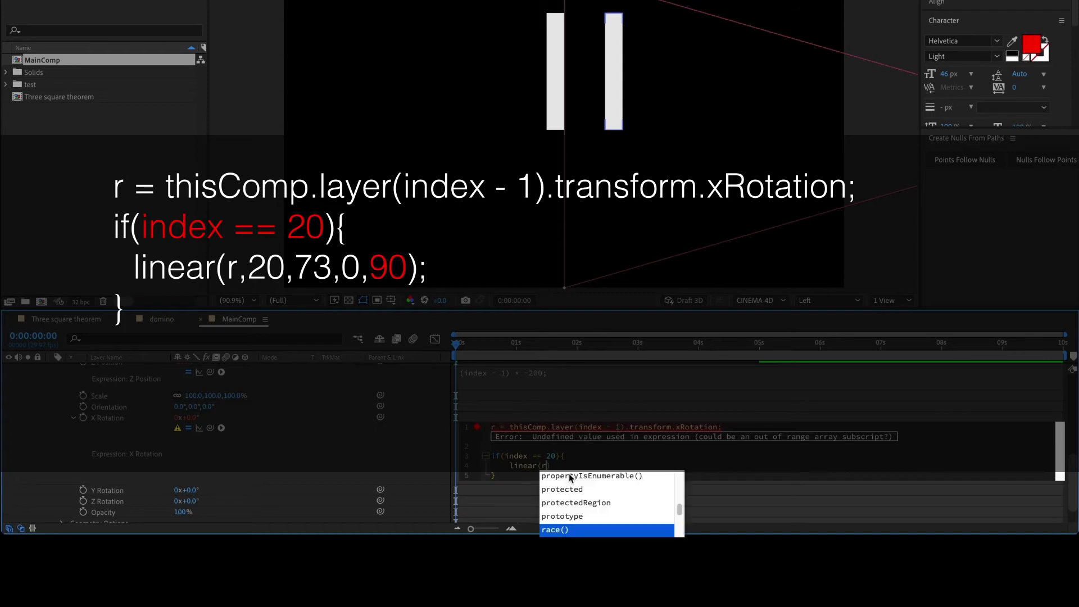
text(,)
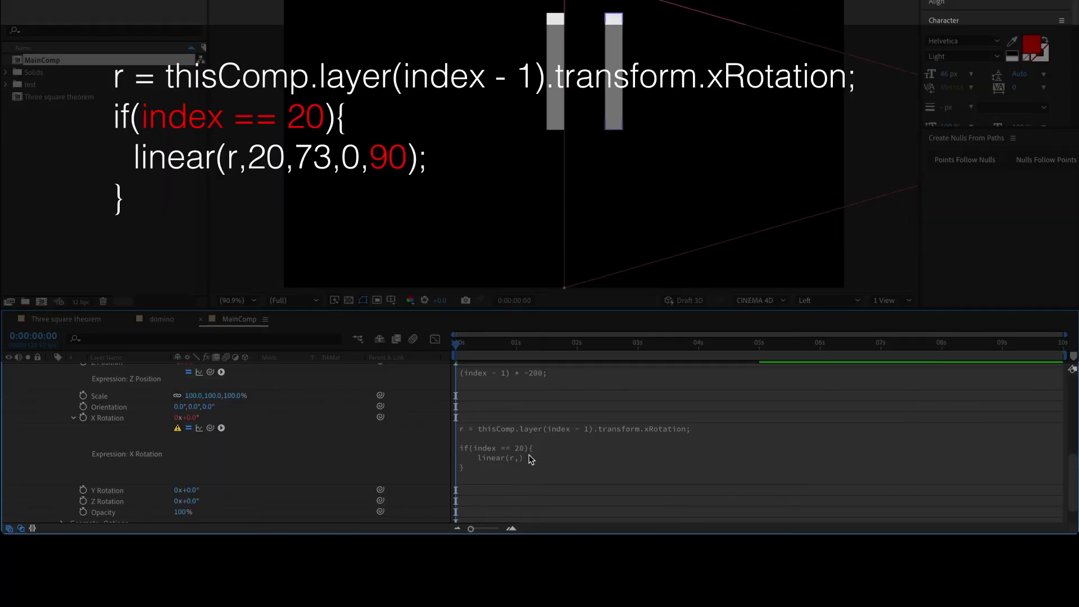
click(530, 459)
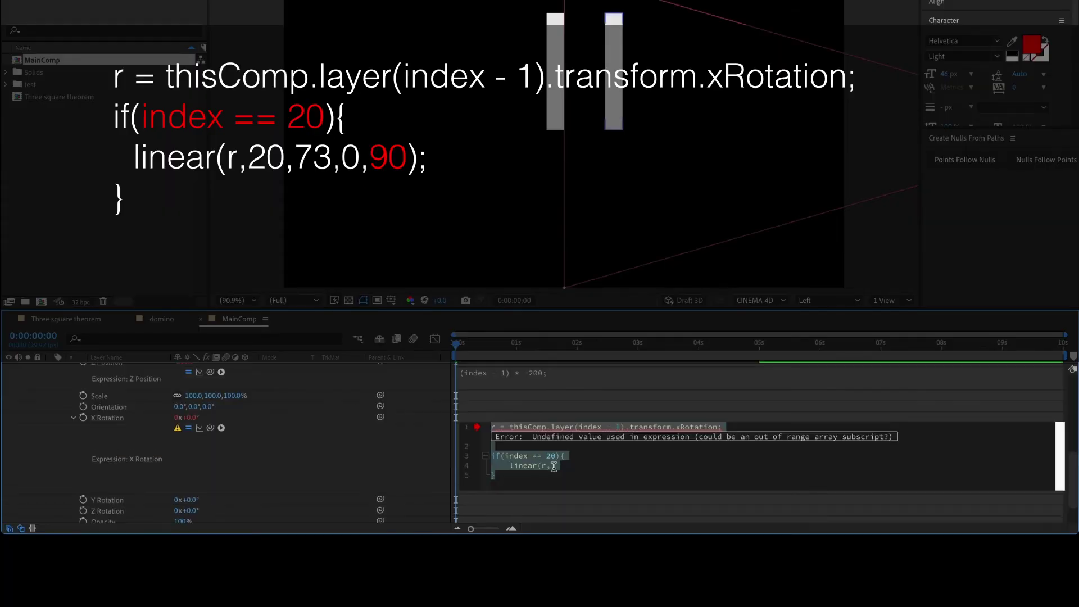
- Add the 20, 73 and 0 arguments to the linear call, checking domino angles in the diagram
text(20,)
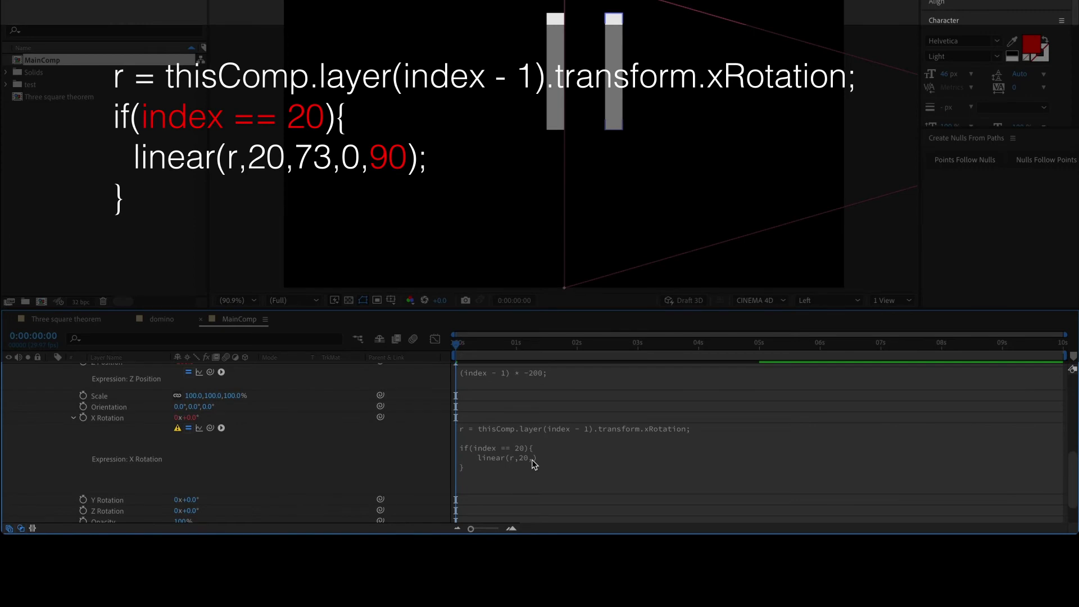
click(534, 458)
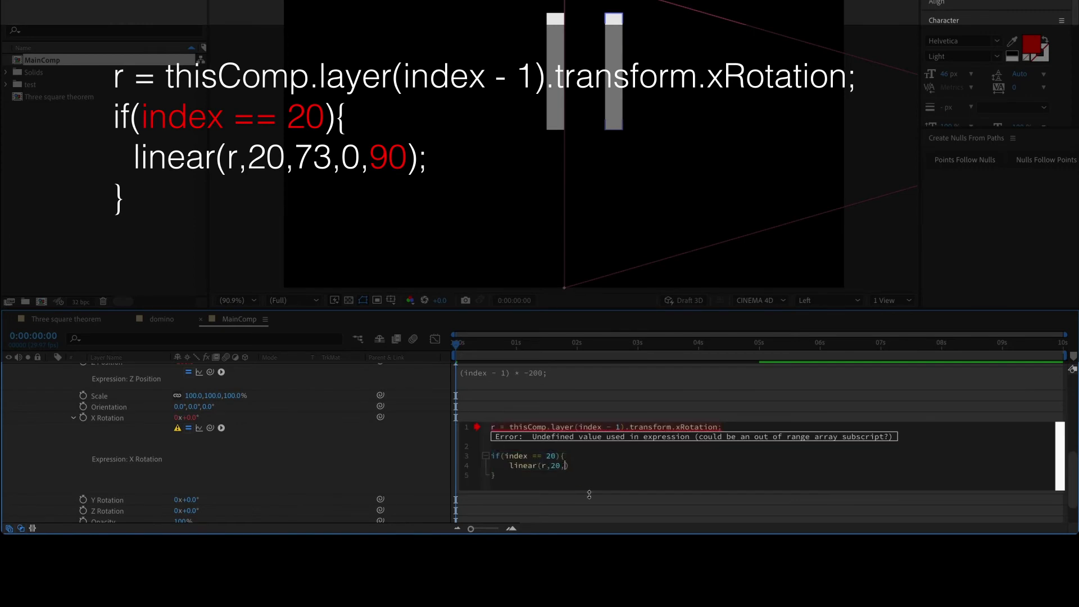
text(73)
text(,)
text(0)
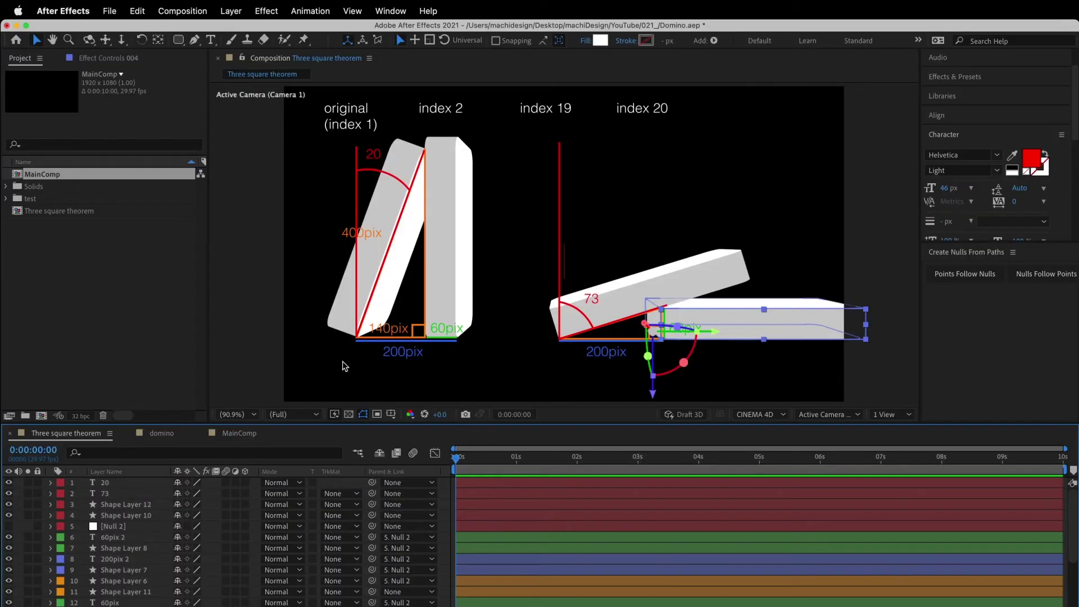
click(442, 178)
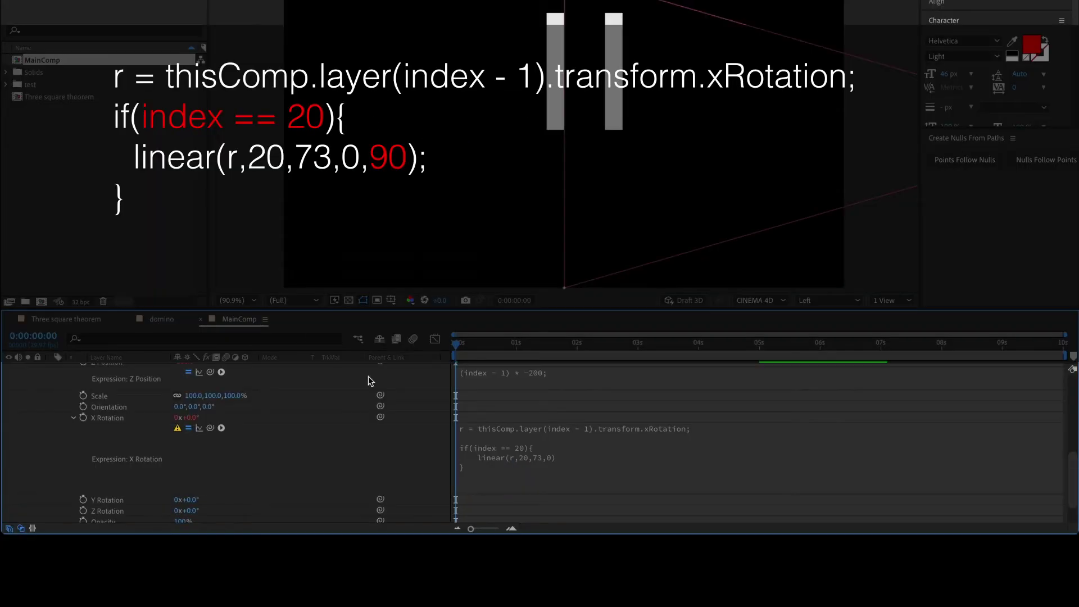
click(545, 466)
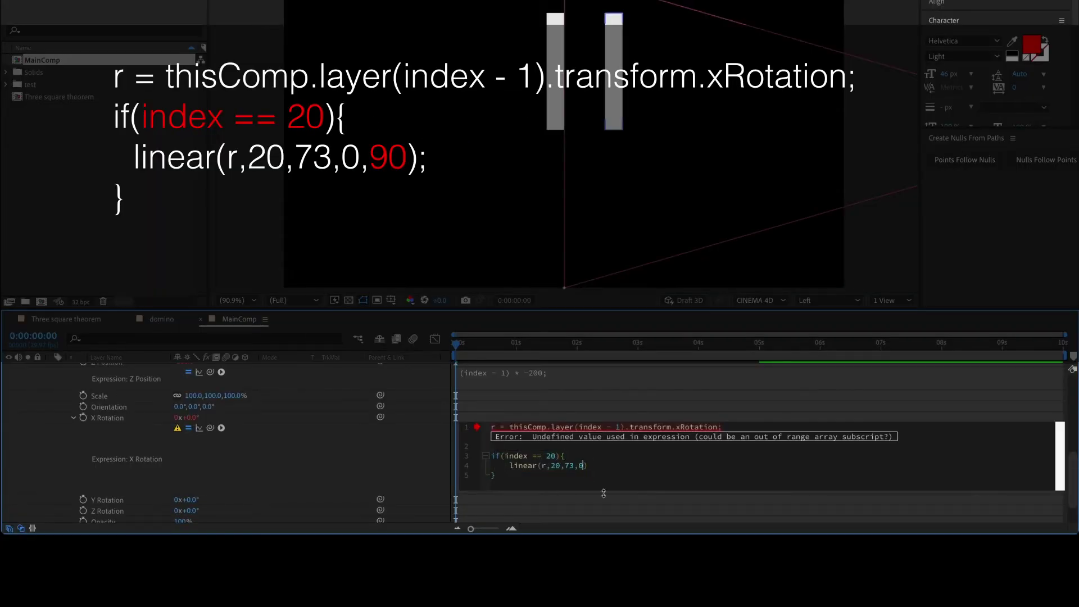
text(,)
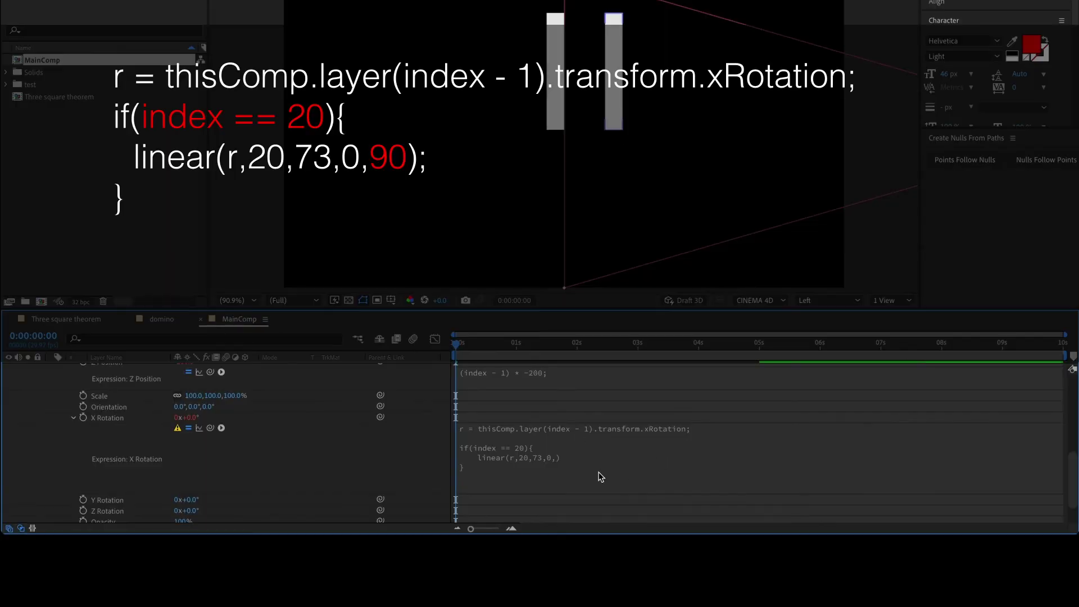
- Close the call with 90); and type else after the closing brace
click(553, 454)
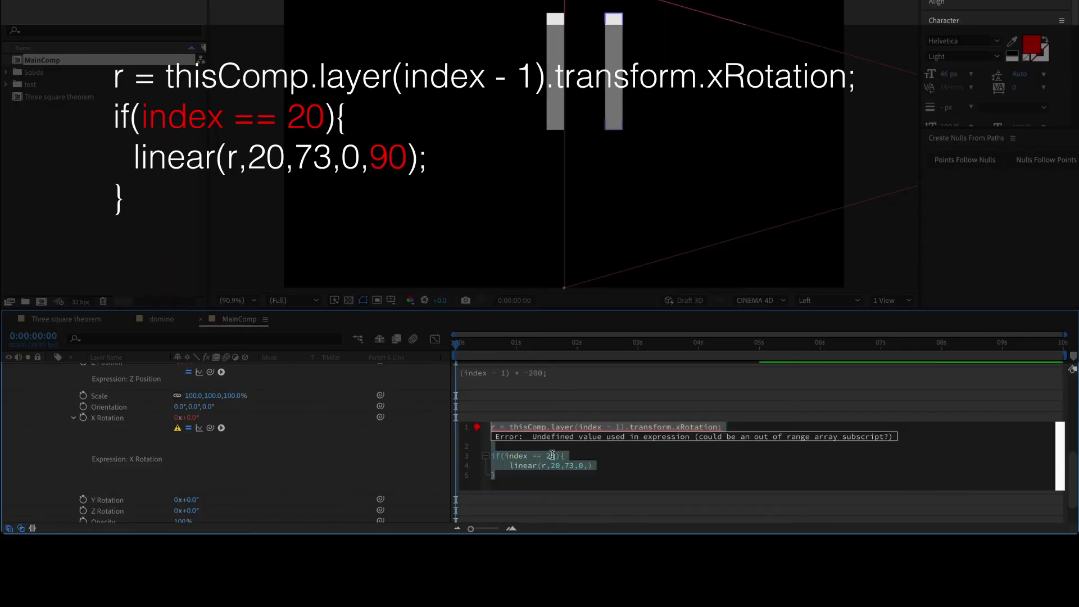
click(586, 462)
text(90);)
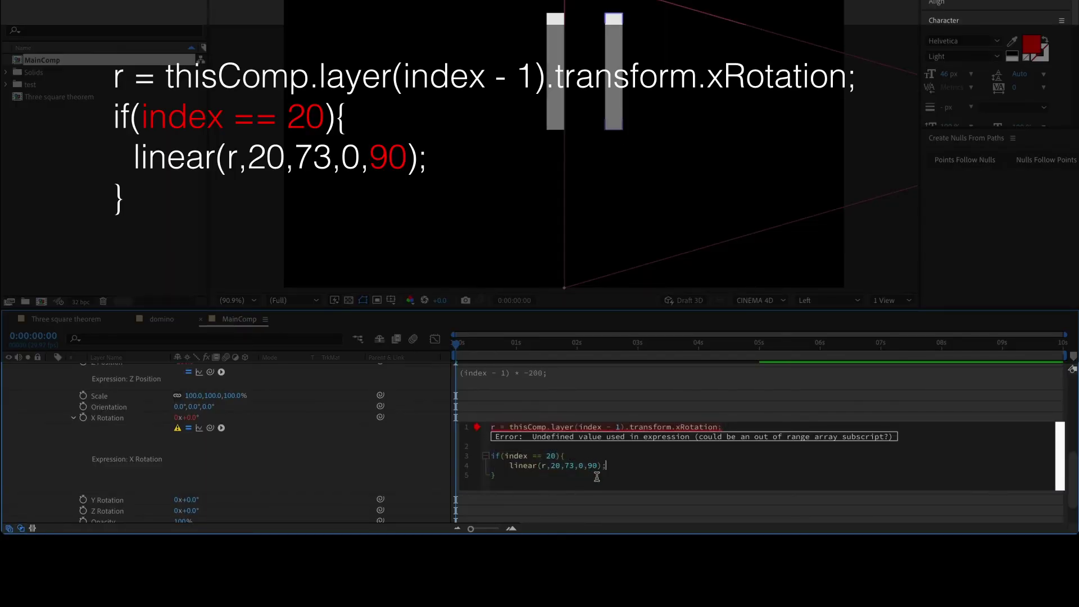
click(538, 477)
text(else)
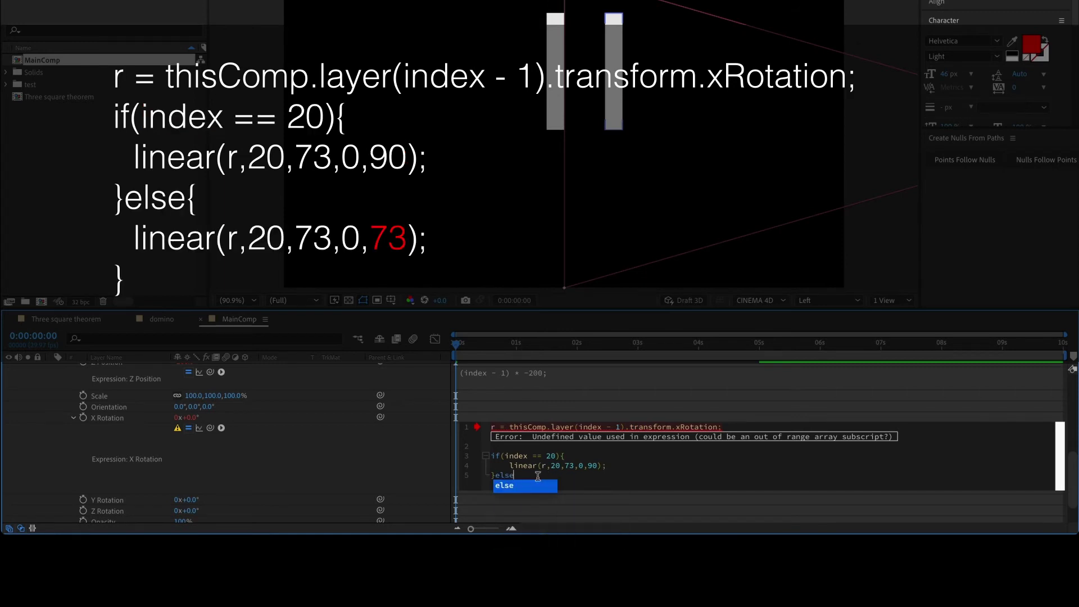
- Open the else block and type linear(r,20,73,0, inside it
key(Escape)
text({)
key(Return)
key(Return)
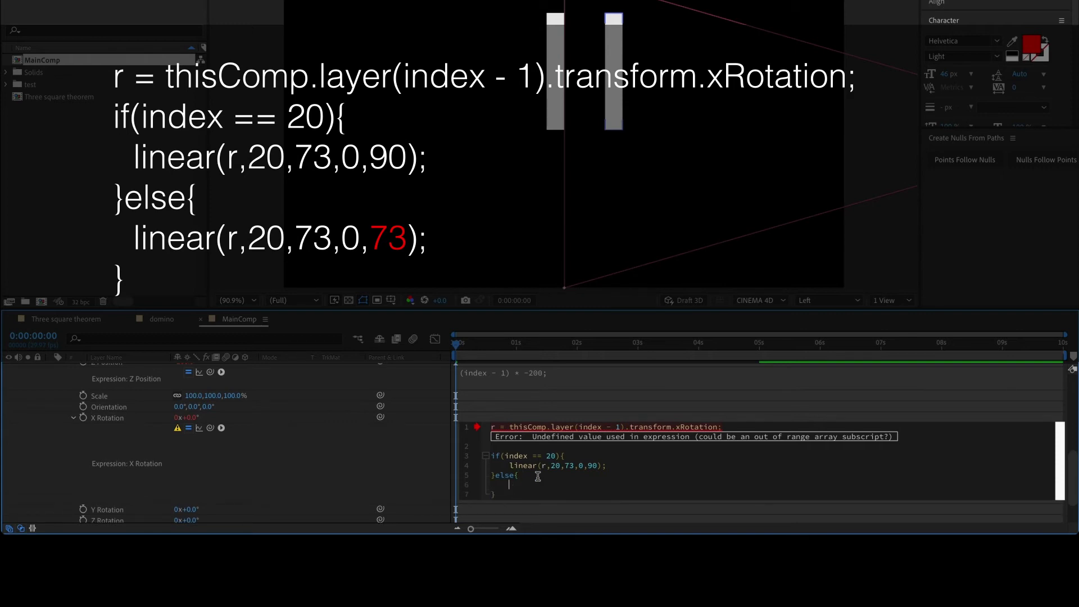
text(linear)
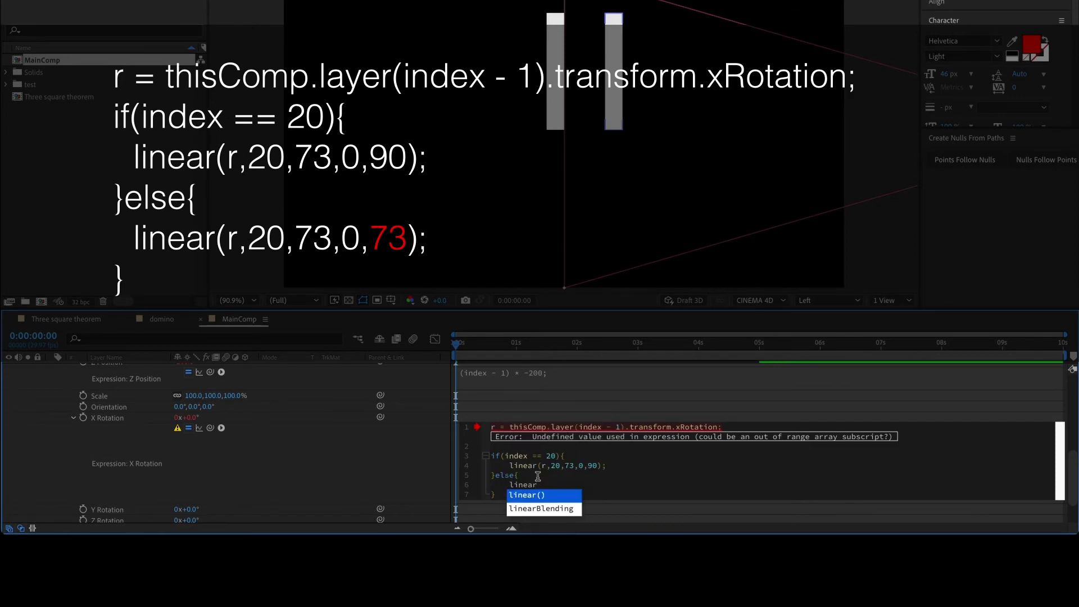
key(Return)
text(r)
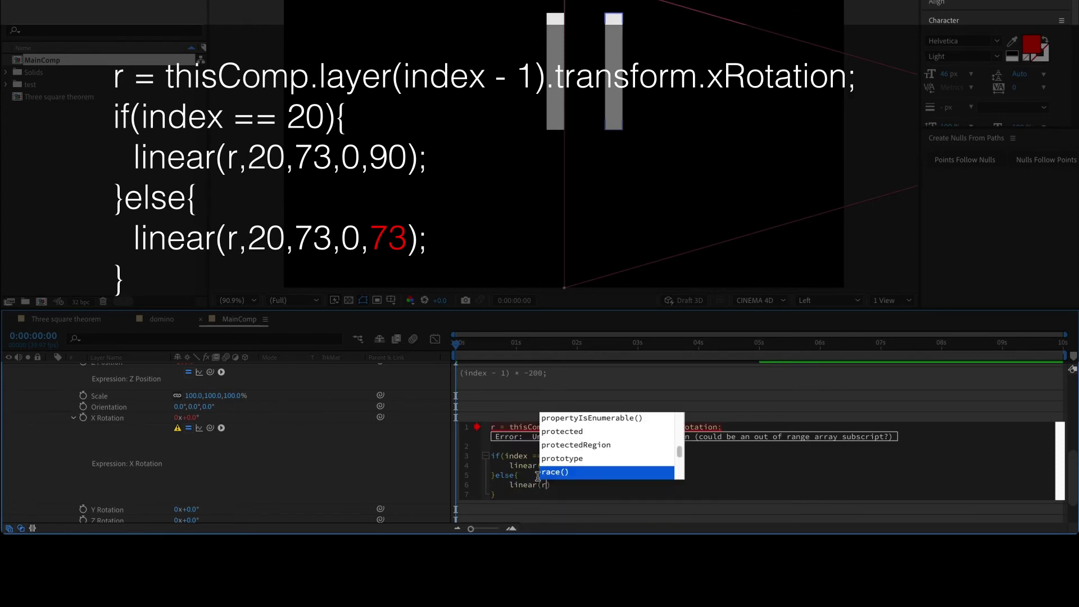
text(,)
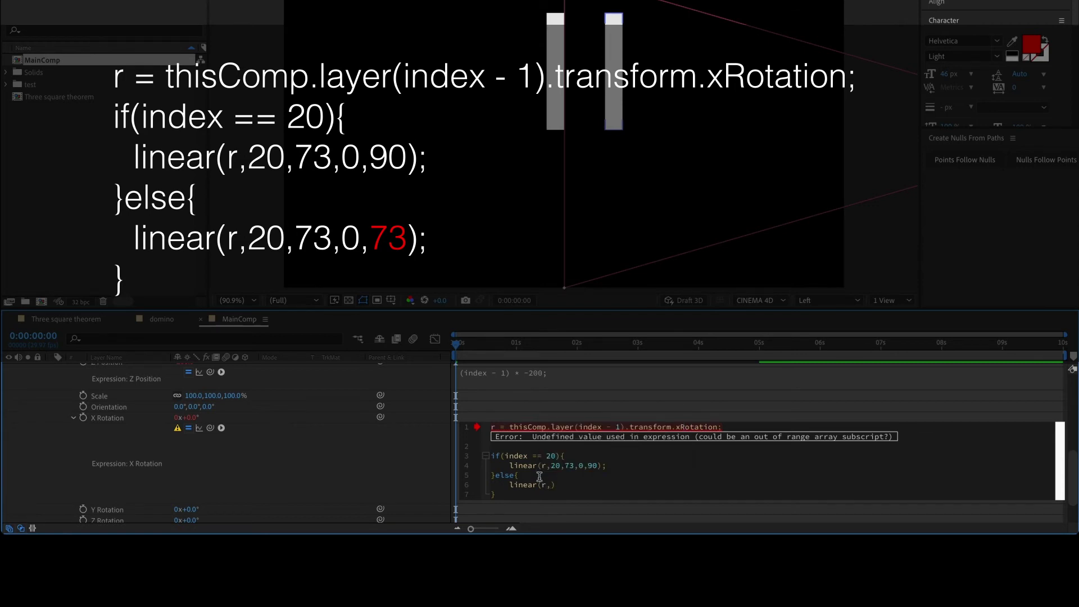
text(20,73,)
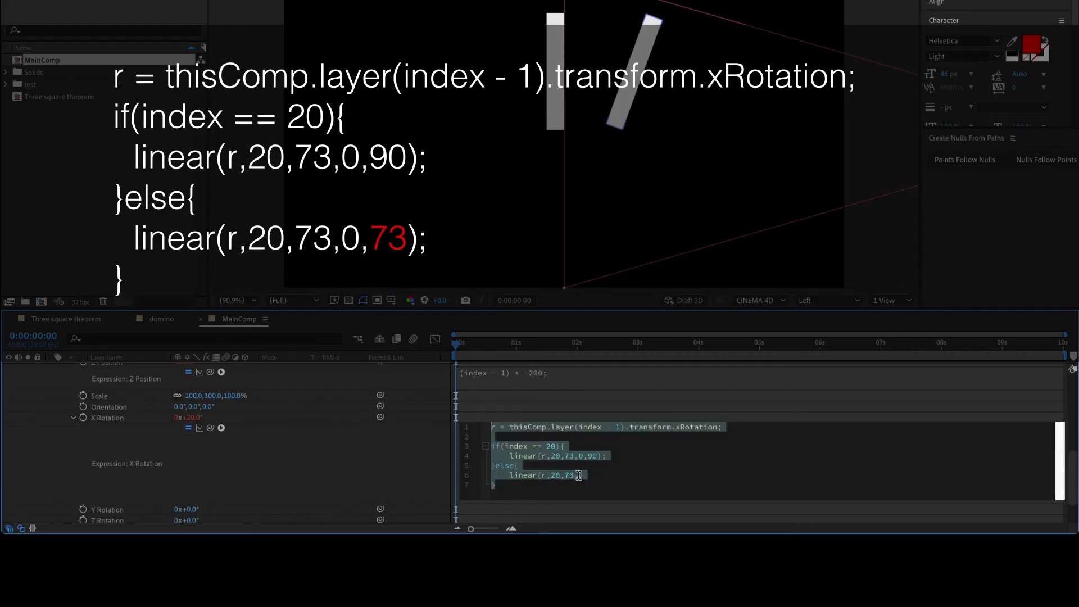
click(584, 478)
text(0,))
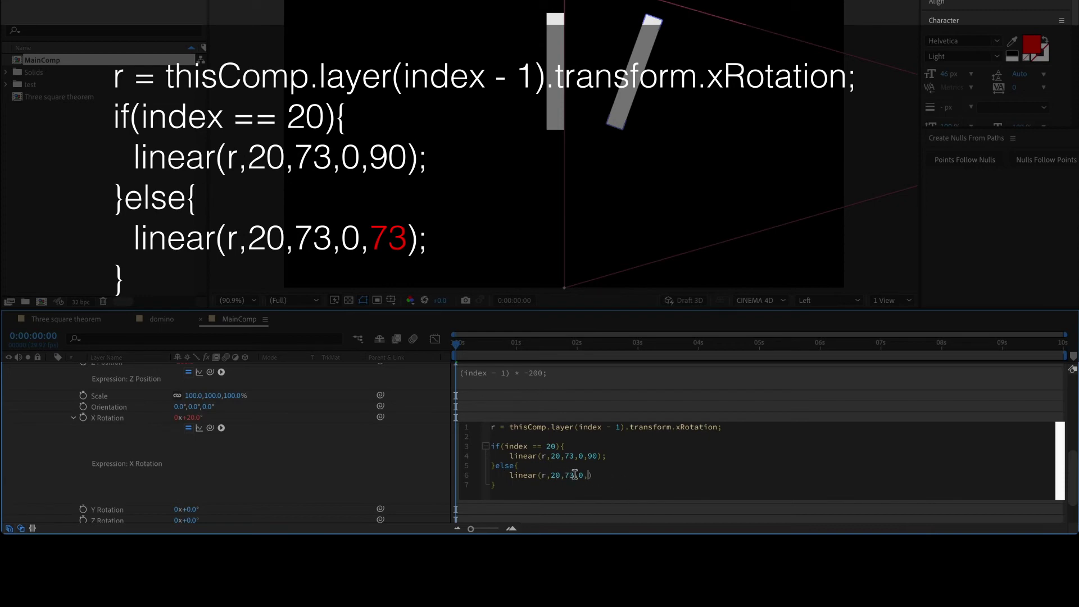
- Set layer 004's X Rotation to 73° in the Three square theorem comp
click(93, 325)
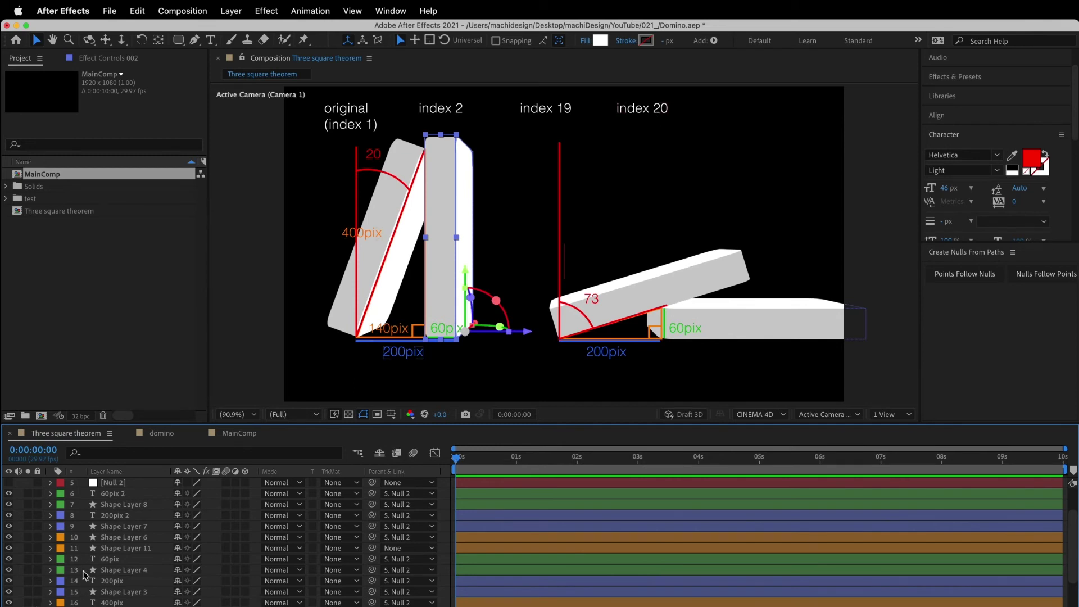
scroll(68, 597, down, 1)
scroll(68, 597, down, 2)
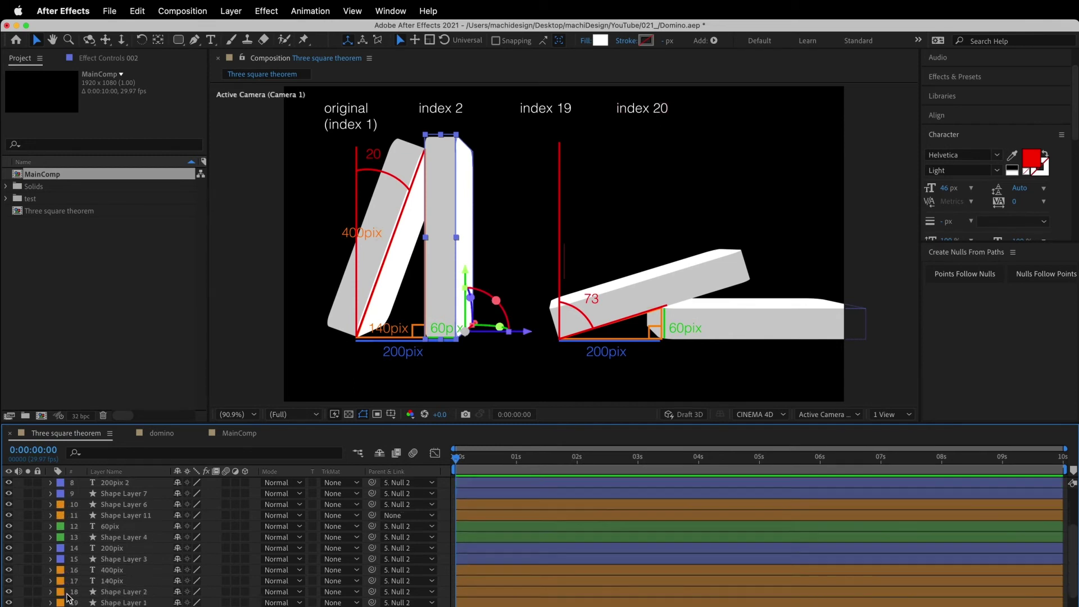
scroll(68, 598, down, 4)
click(50, 603)
scroll(191, 604, down, 9)
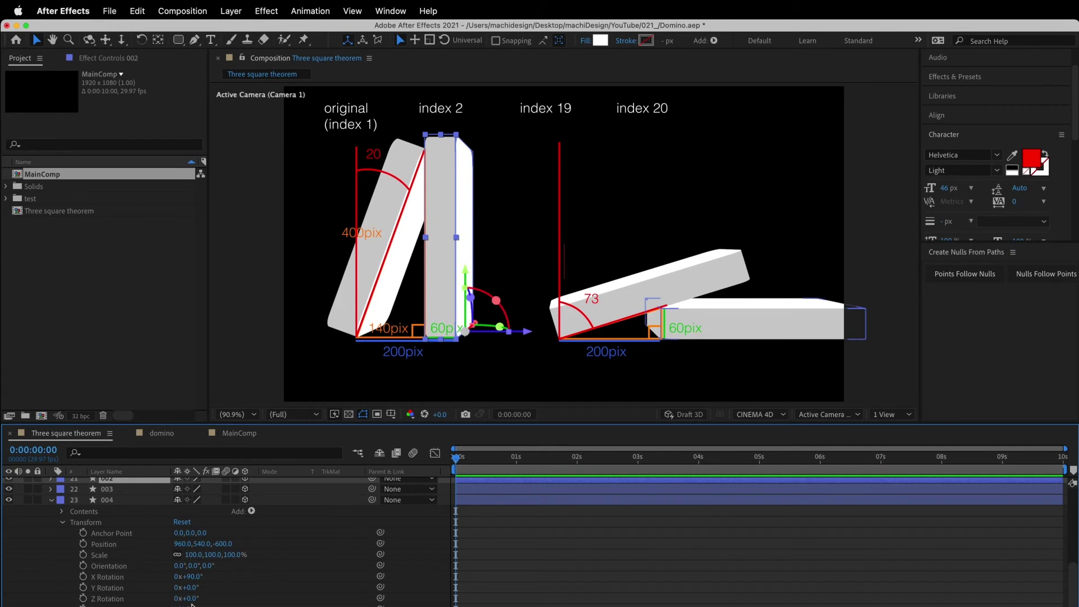
drag(191, 577, 182, 578)
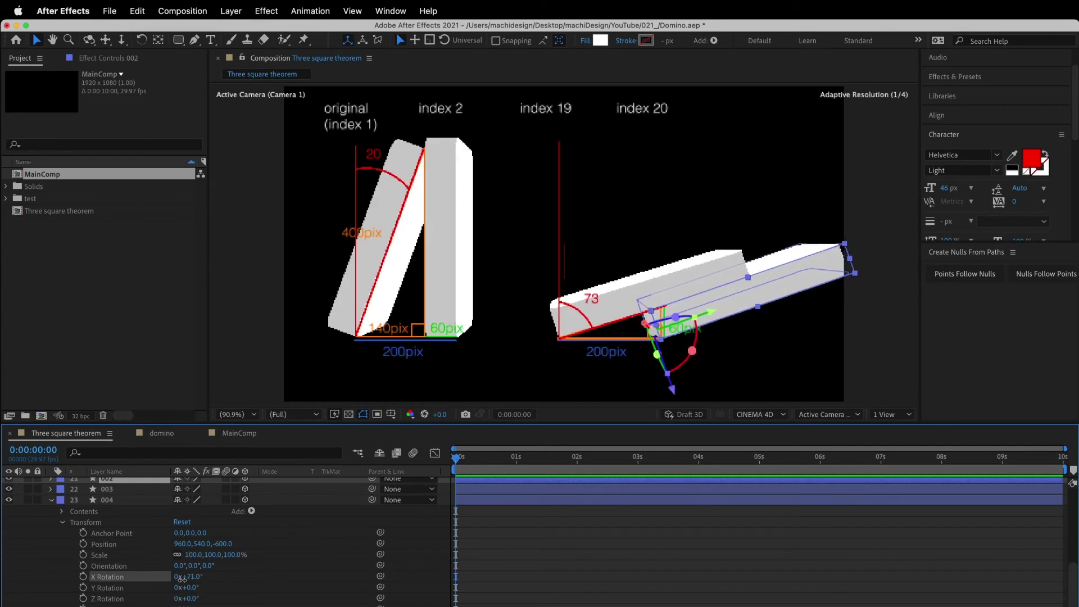
drag(181, 579, 183, 579)
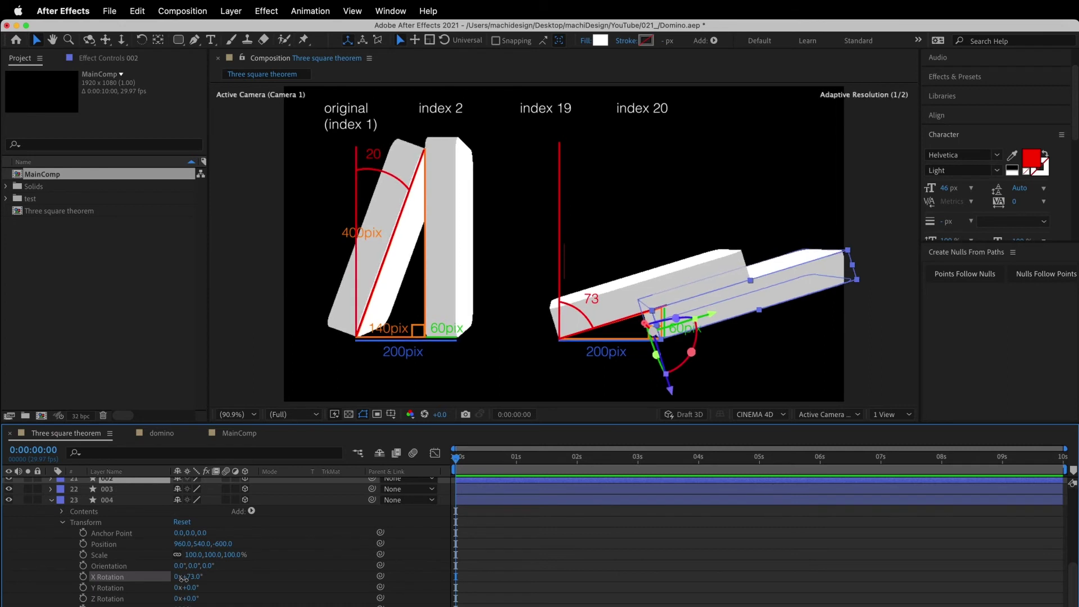
click(801, 292)
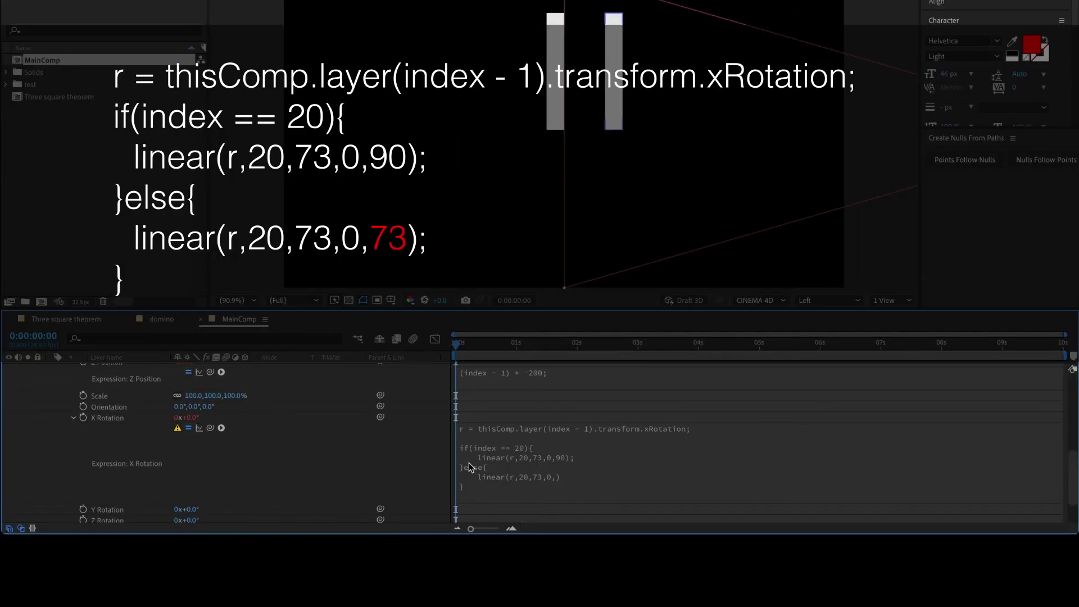
- Give the else branch's linear() call 73 as its final argument and apply the expression
key(ctrl+a)
click(596, 475)
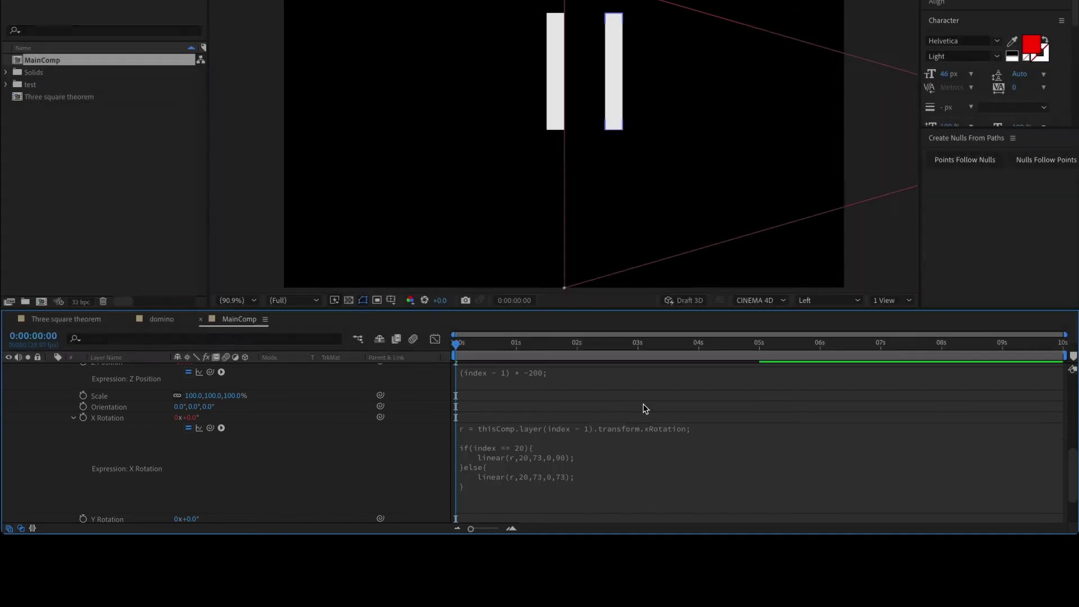
click(642, 404)
click(731, 475)
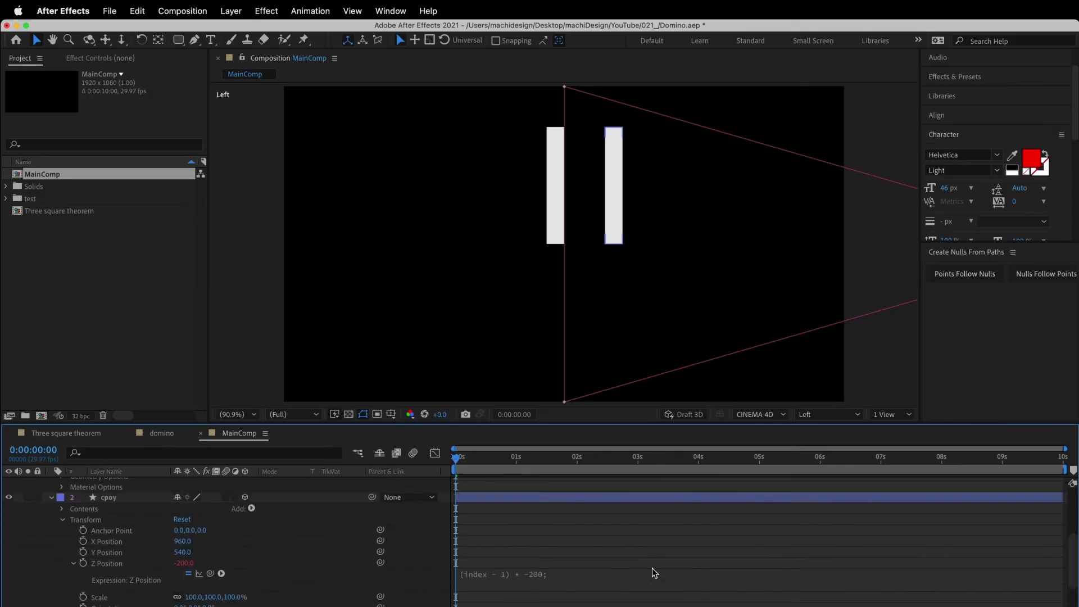
click(651, 567)
- Scrub to check the copy falls, return to the start, collapse both layers and zoom to 25%
mouse_move(463, 459)
mouse_down()
mouse_move(738, 502)
mouse_move(487, 517)
mouse_move(780, 538)
mouse_up()
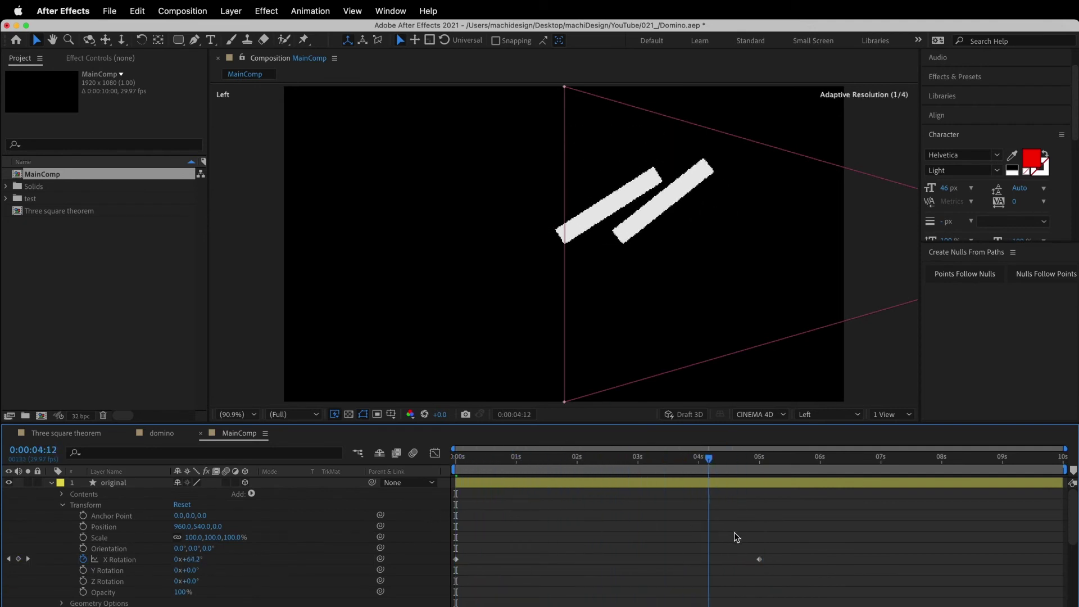
drag(781, 540, 839, 546)
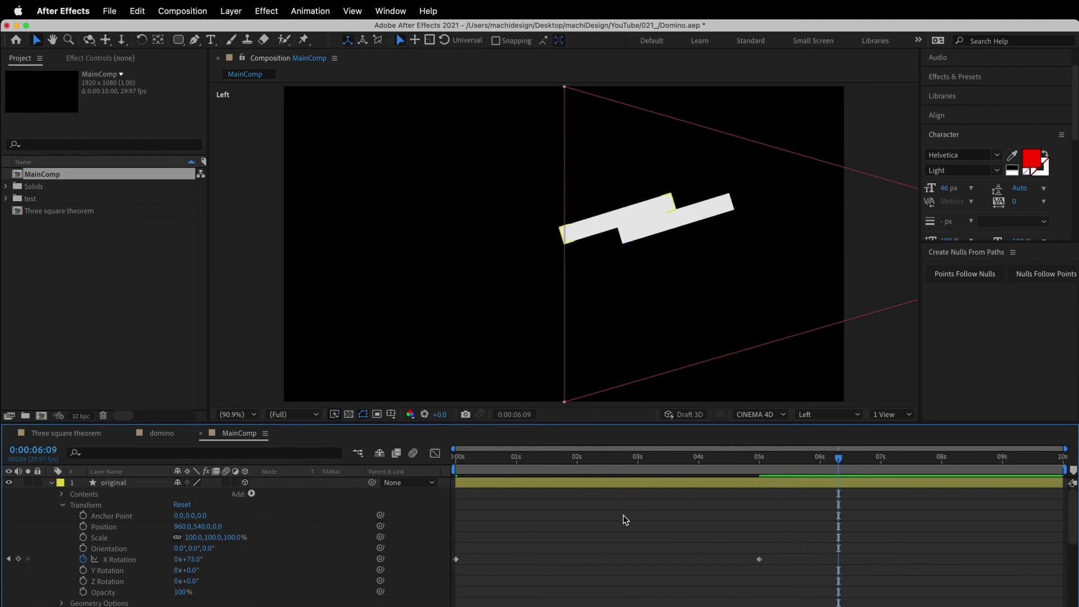
key(Home)
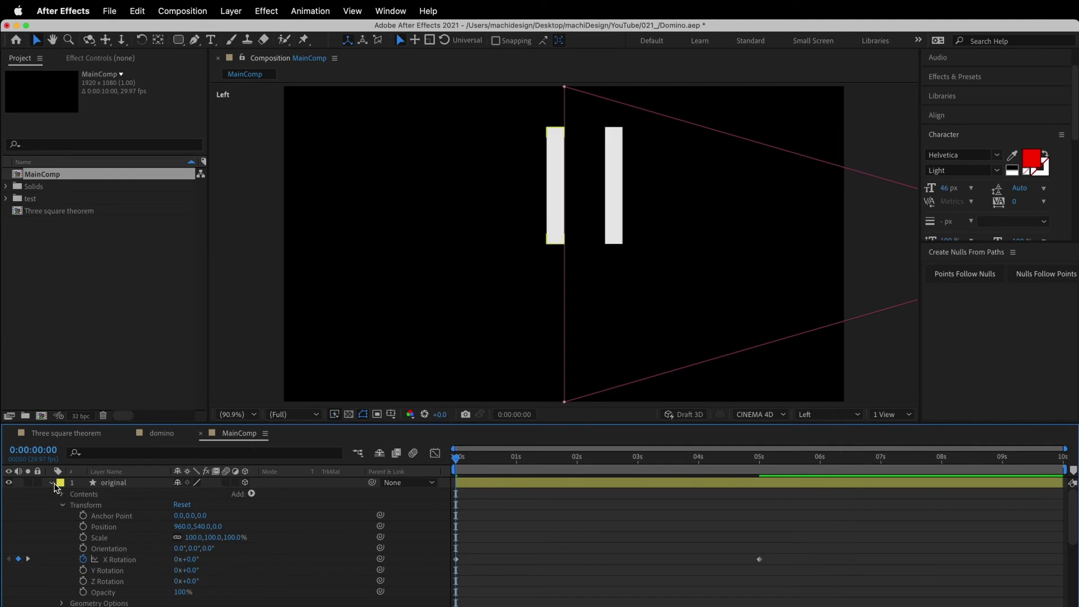
click(52, 482)
click(50, 494)
key(comma)
key(comma)
key(comma)
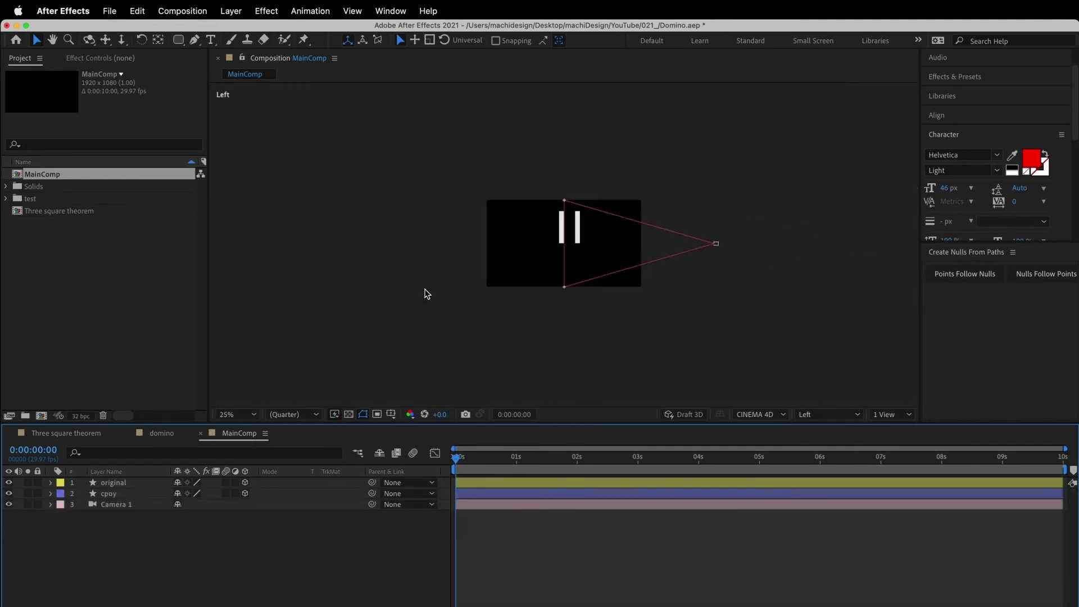
- Duplicate the cpoy layer repeatedly until the row reaches cpoy 19
click(136, 494)
key(super+d)
key(super+d)
key(super+d)
key(super+d)
key(super+d)
key(super+d)
key(super+d)
key(super+d)
key(super+d)
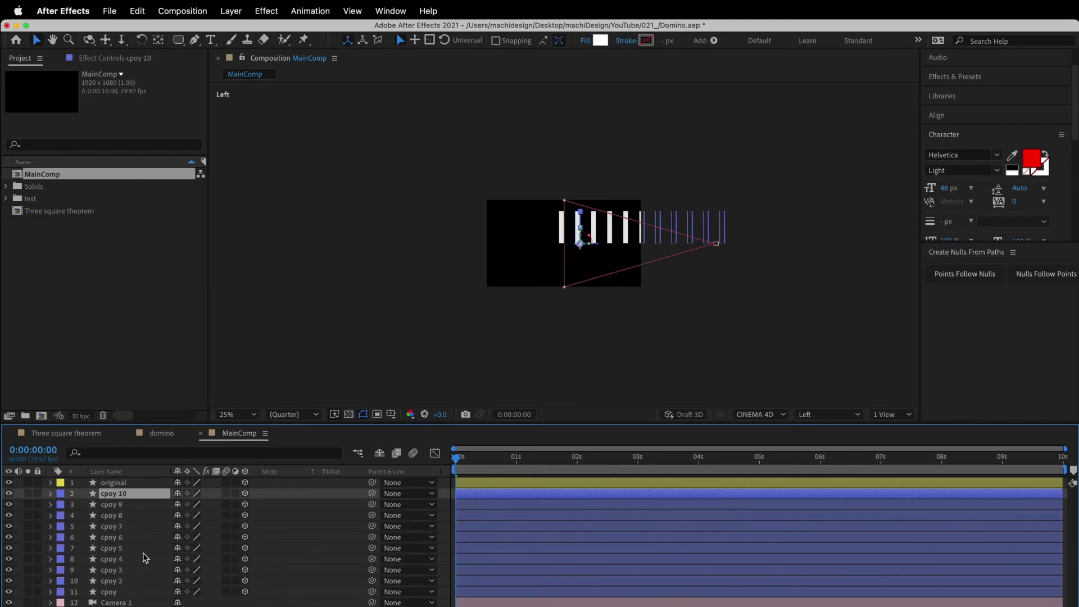
key(super+d)
key(super+d)
key(super+d)
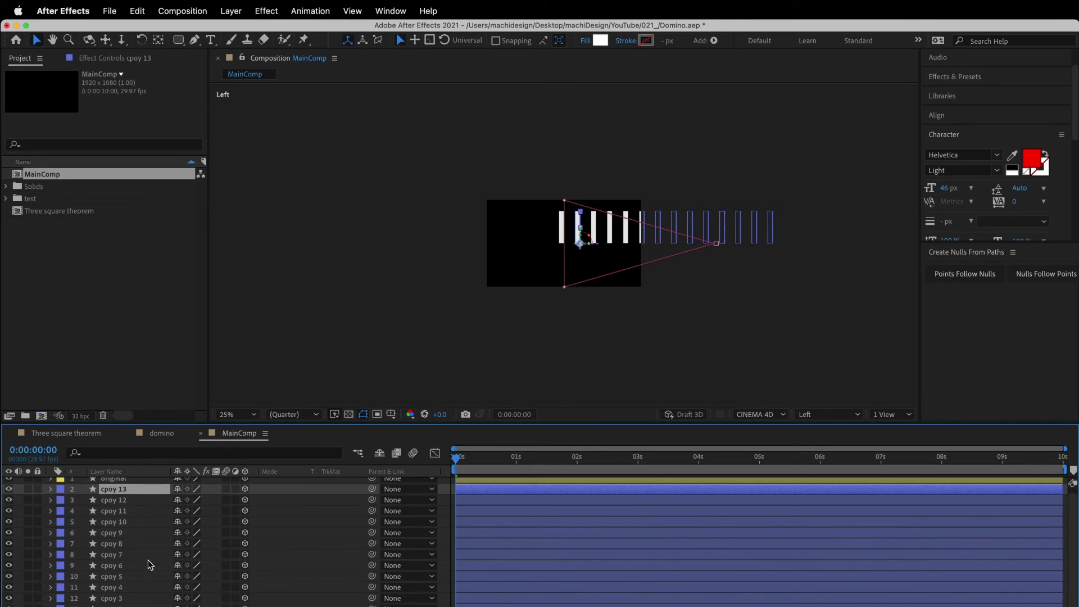
key(super+d)
key(super+d)
key(super+d)
- Scrub the timeline to preview the whole domino chain toppling
click(869, 228)
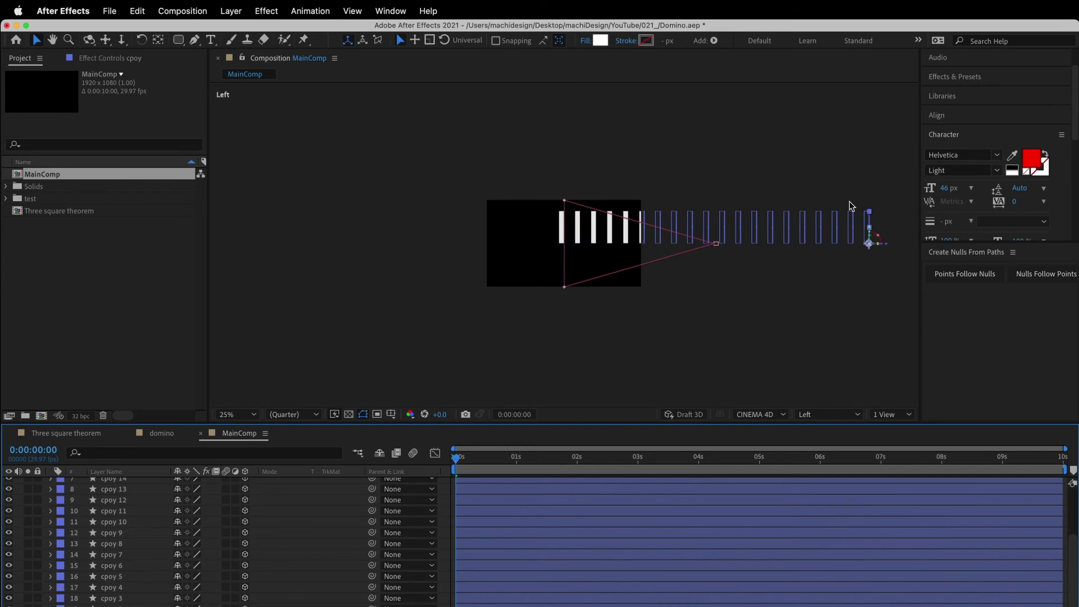
drag(461, 460, 922, 490)
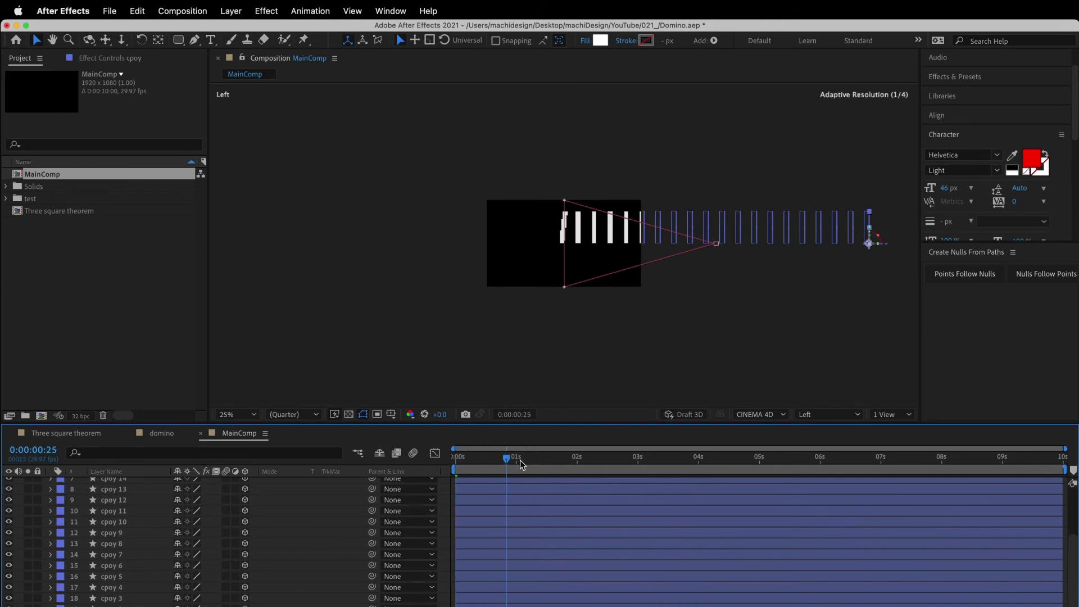
mouse_move(922, 486)
mouse_down()
mouse_move(873, 492)
mouse_move(875, 248)
mouse_up()
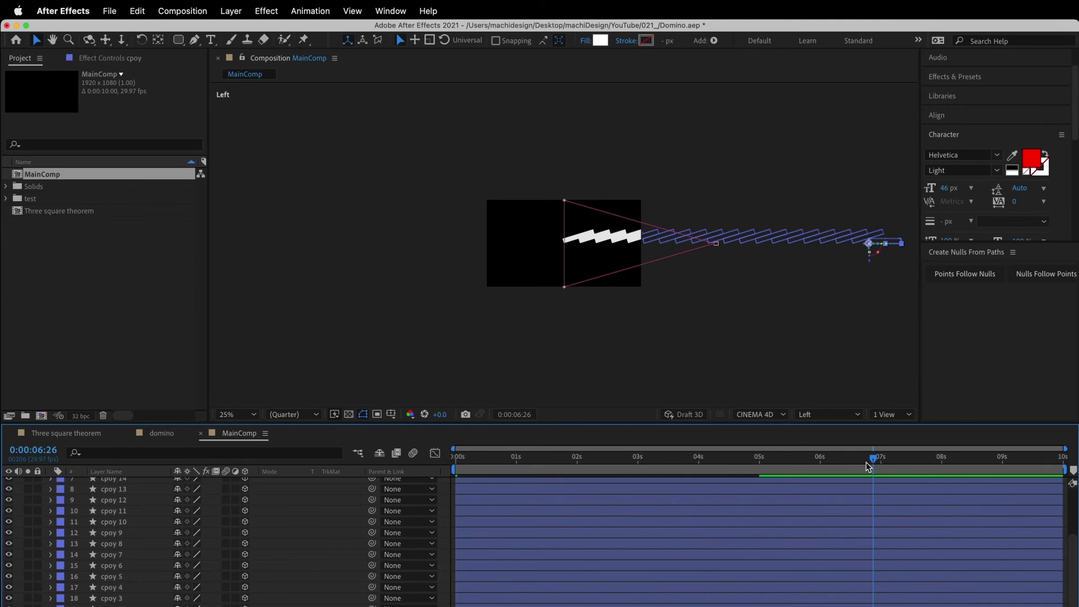
mouse_move(724, 469)
mouse_down()
mouse_move(858, 482)
mouse_move(792, 483)
mouse_move(880, 480)
mouse_move(411, 484)
mouse_up()
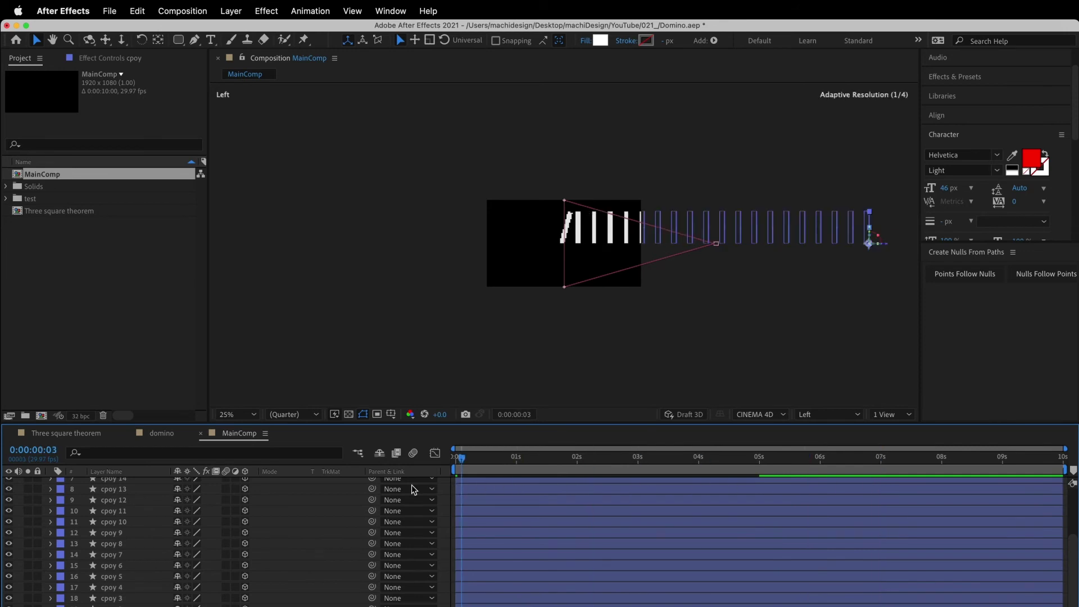
click(236, 414)
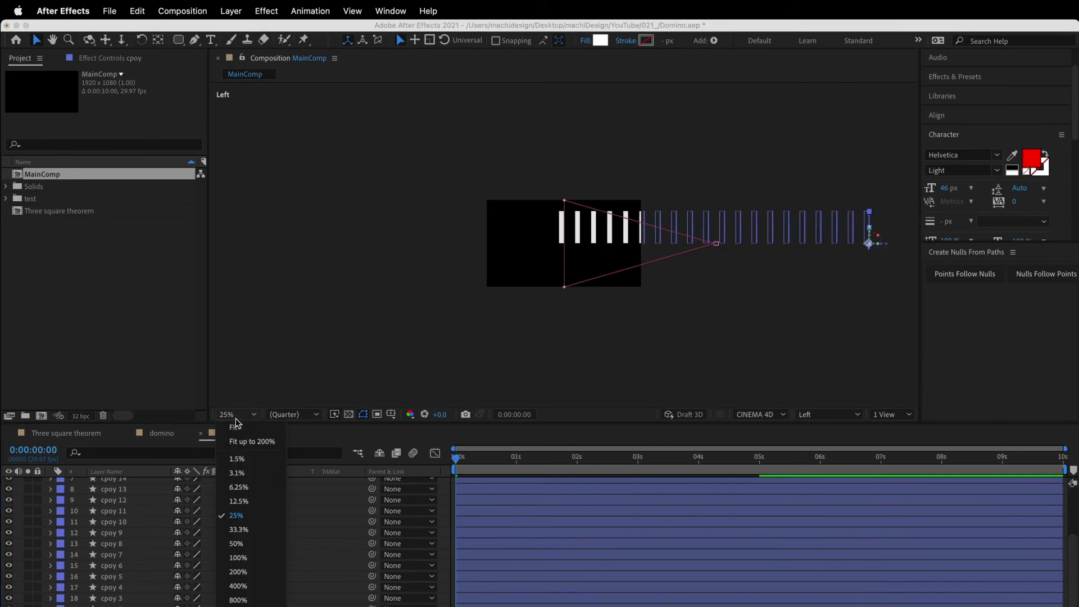
- Fit the viewer, look through Camera 1, and set the camera's Z Position to -5000
click(247, 441)
click(814, 414)
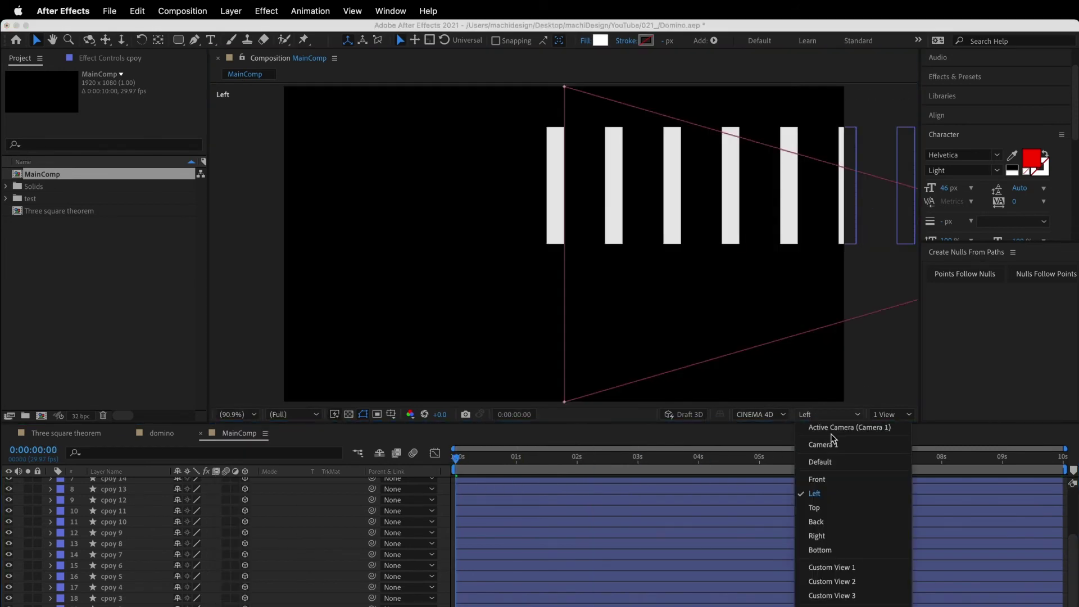
click(834, 428)
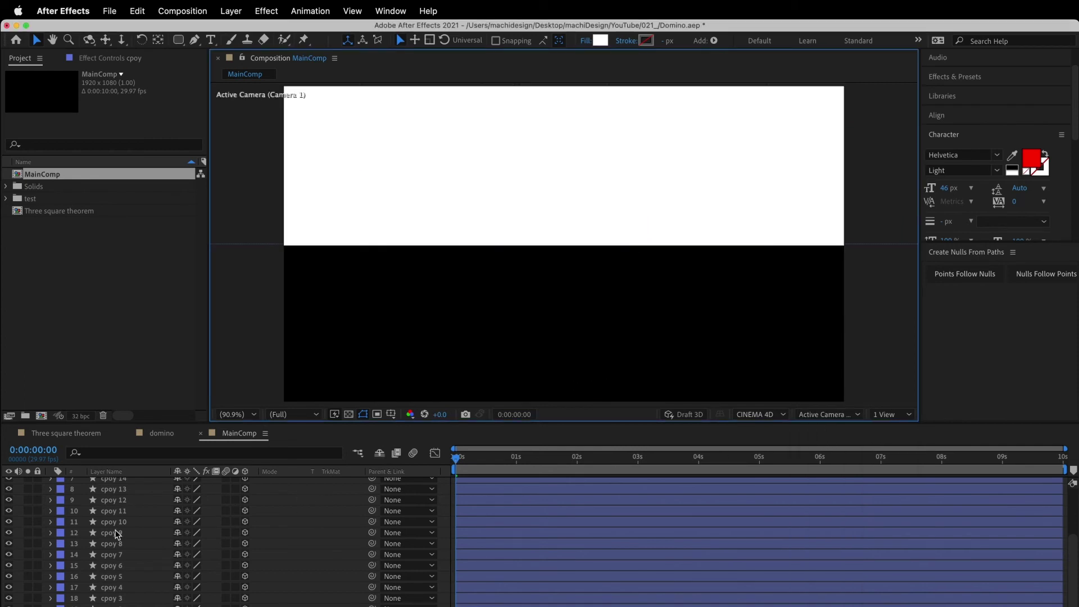
scroll(118, 518, up, 3)
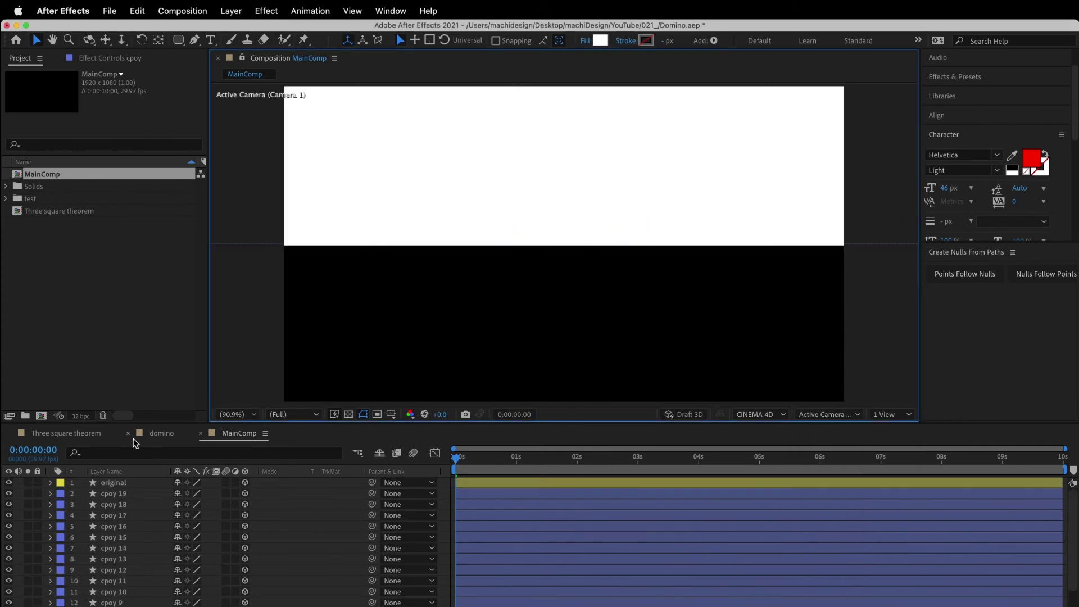
scroll(149, 556, down, 3)
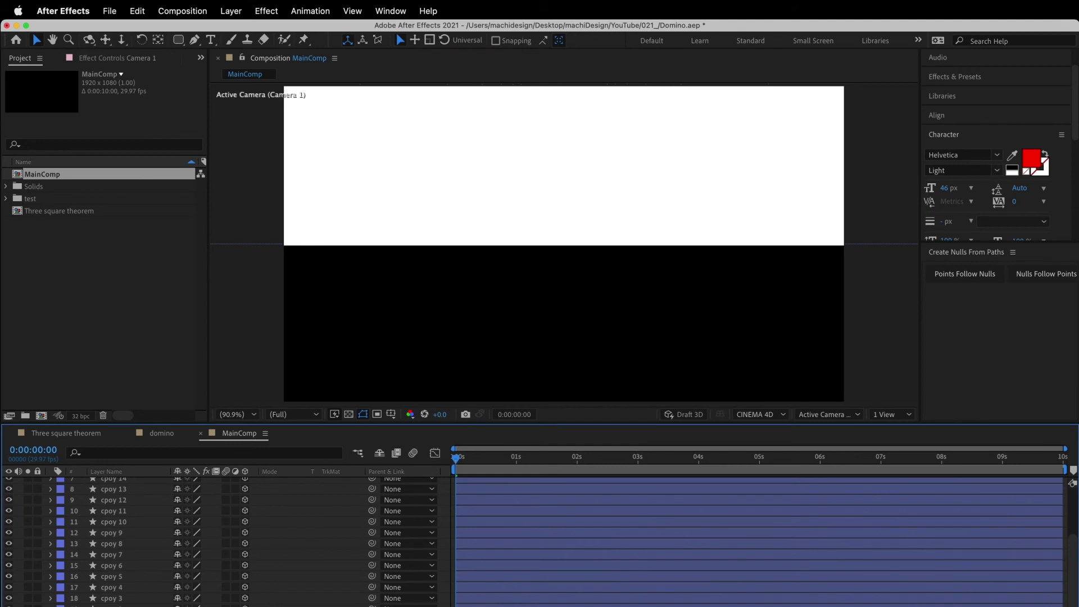
scroll(149, 556, down, 1)
scroll(149, 556, down, 3)
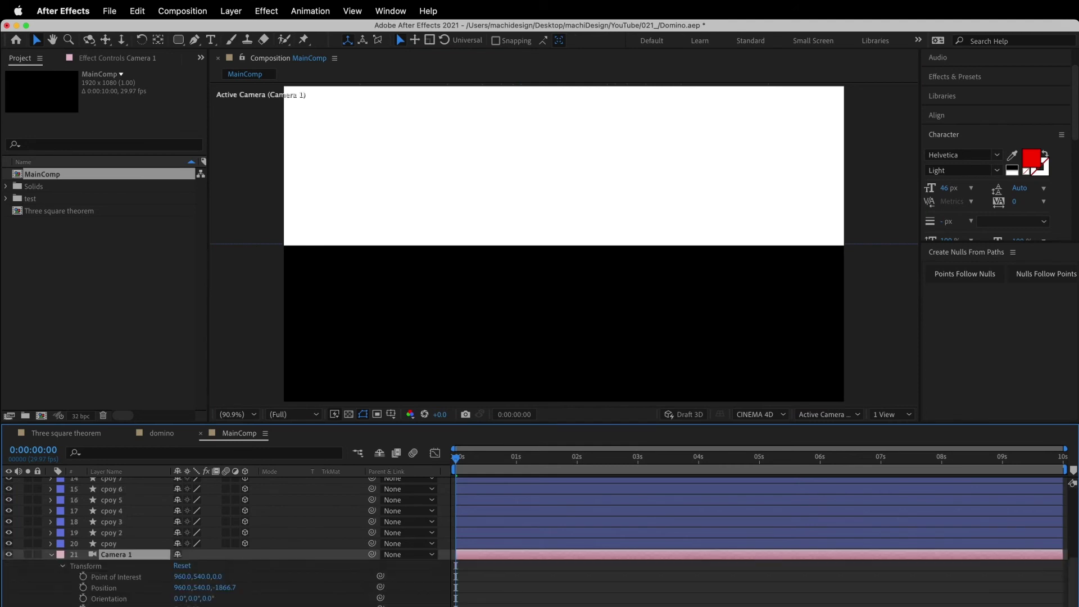
click(228, 587)
text(-)
key(Return)
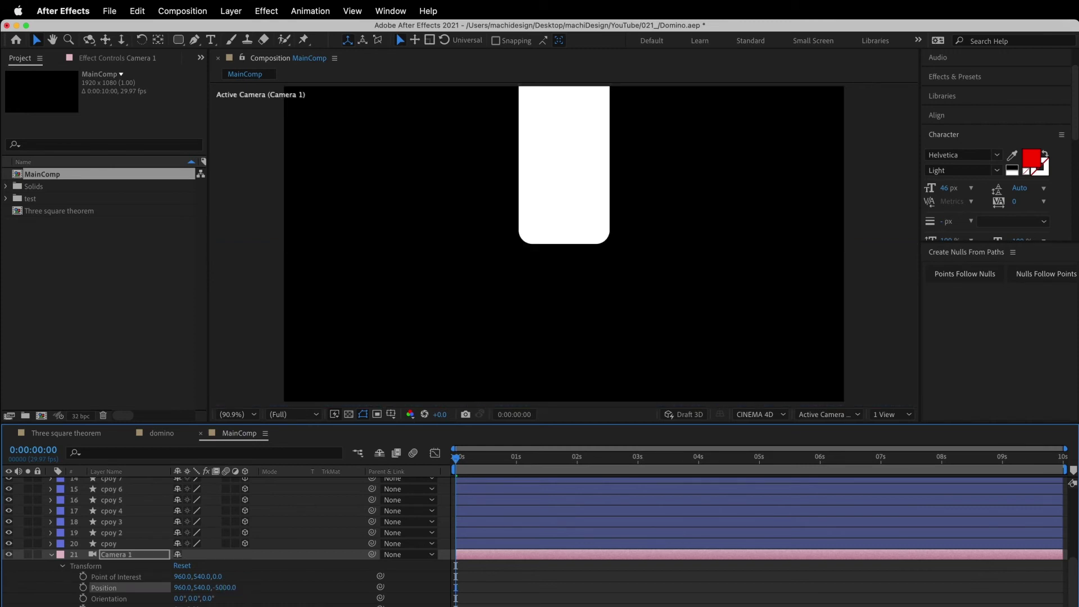
- Switch to 2 Views, scrub Camera 1 Position so the row recedes diagonally, and preview
drag(199, 587, 56, 587)
click(817, 418)
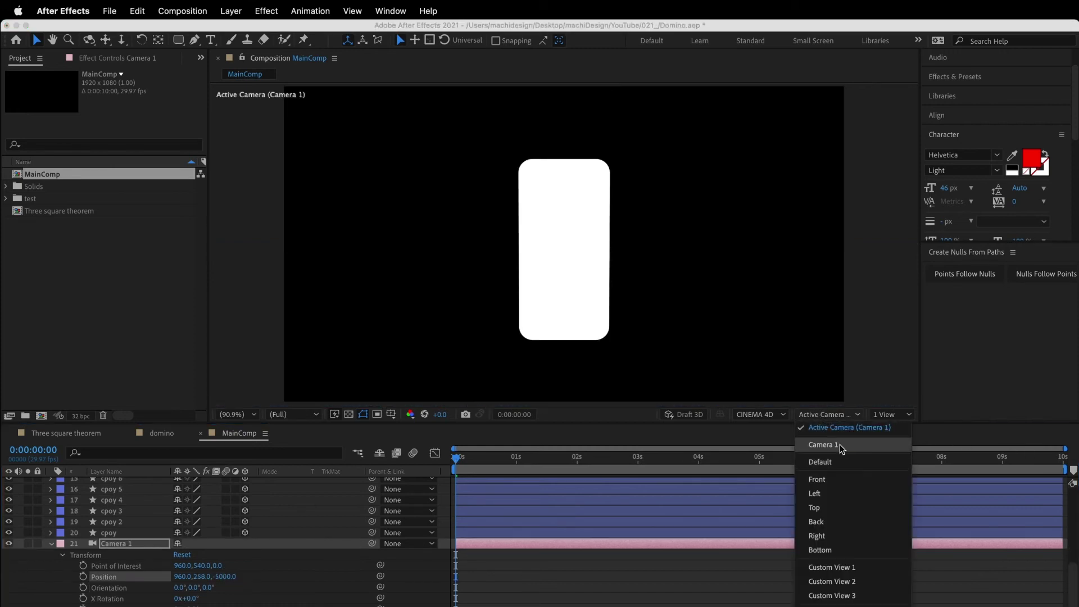
click(885, 419)
click(894, 441)
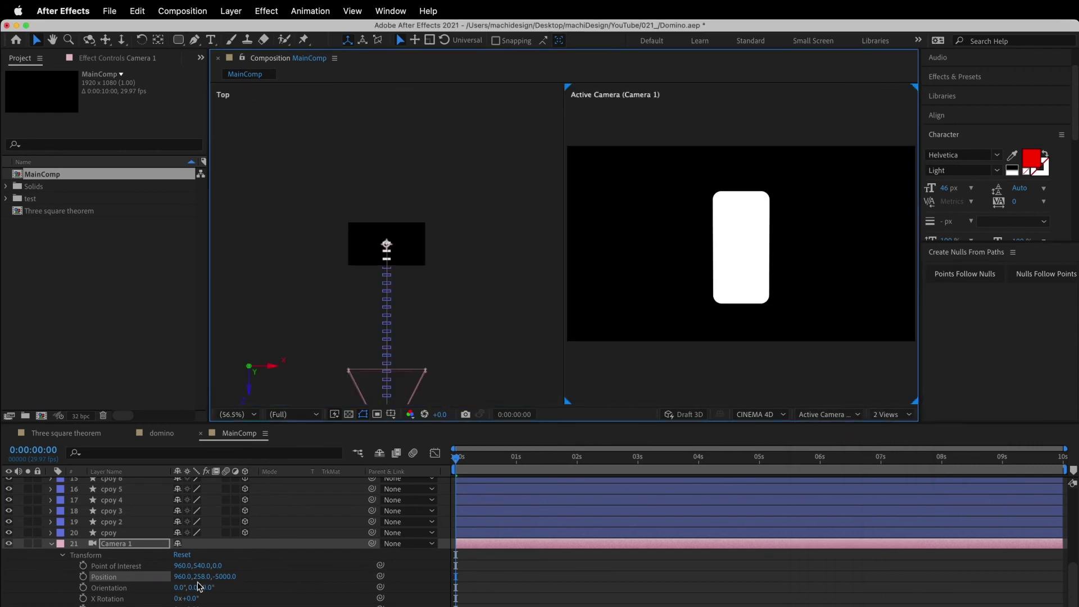
drag(180, 577, 786, 563)
mouse_move(200, 576)
mouse_down()
mouse_move(69, 576)
mouse_move(194, 578)
mouse_up()
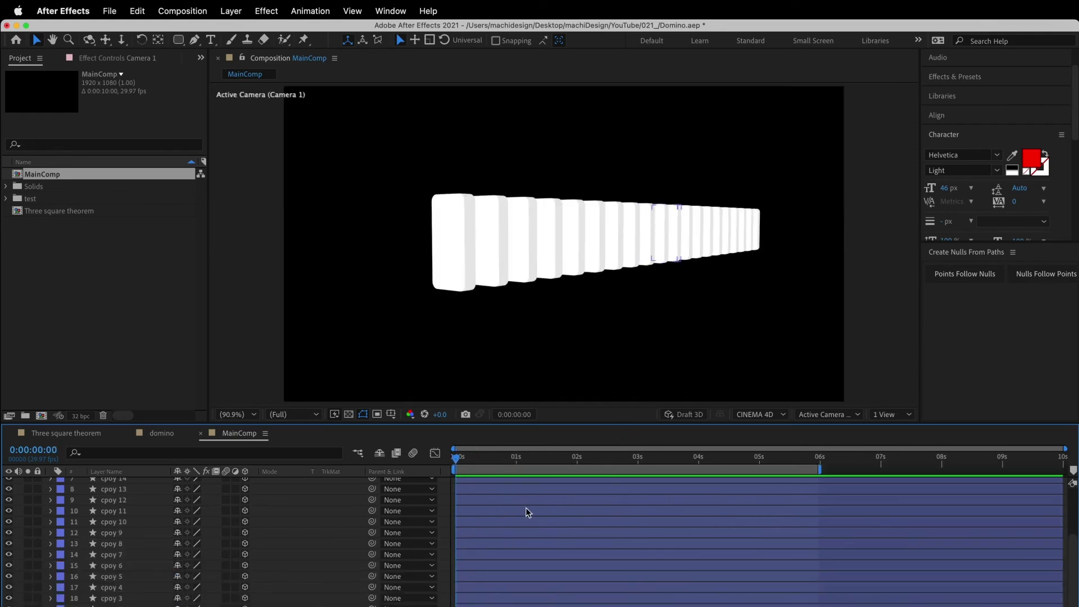
key(space)
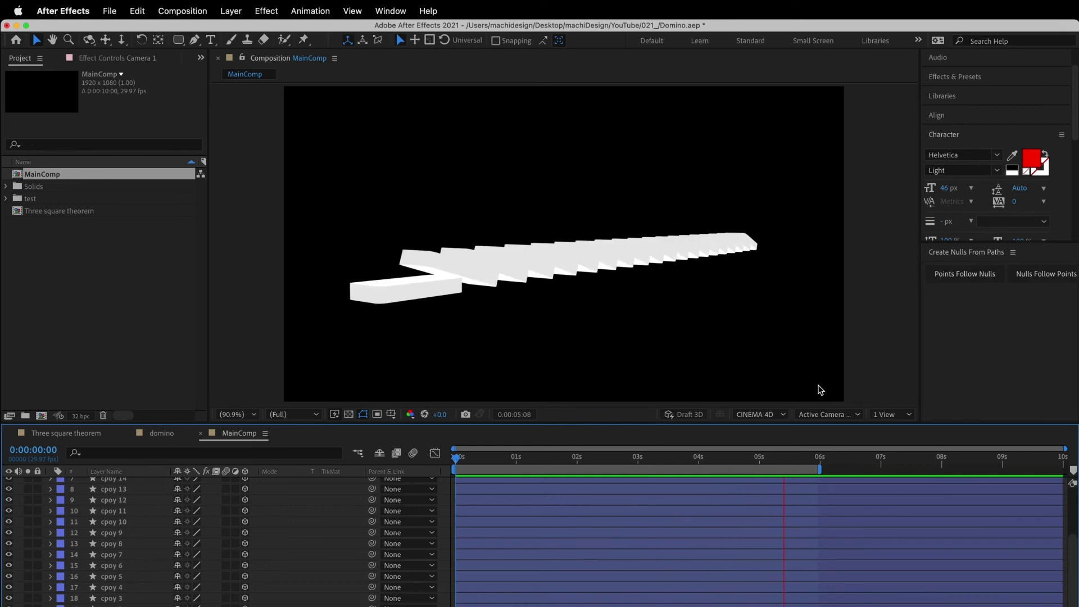
drag(732, 459, 674, 458)
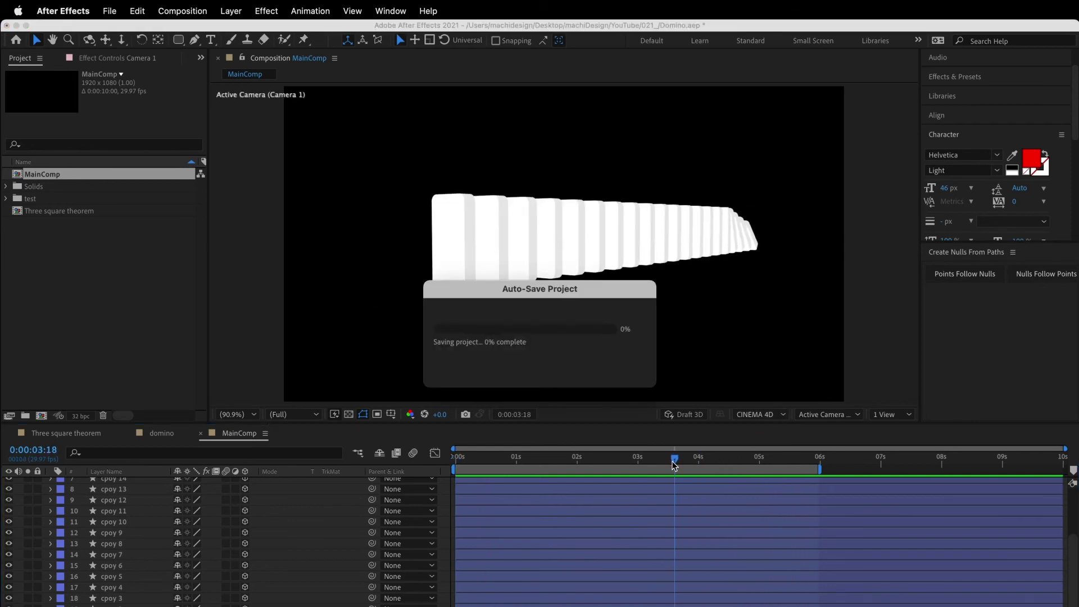
- Apply Easy Ease to the original domino's two X Rotation keyframes
scroll(72, 502, up, 3)
click(51, 483)
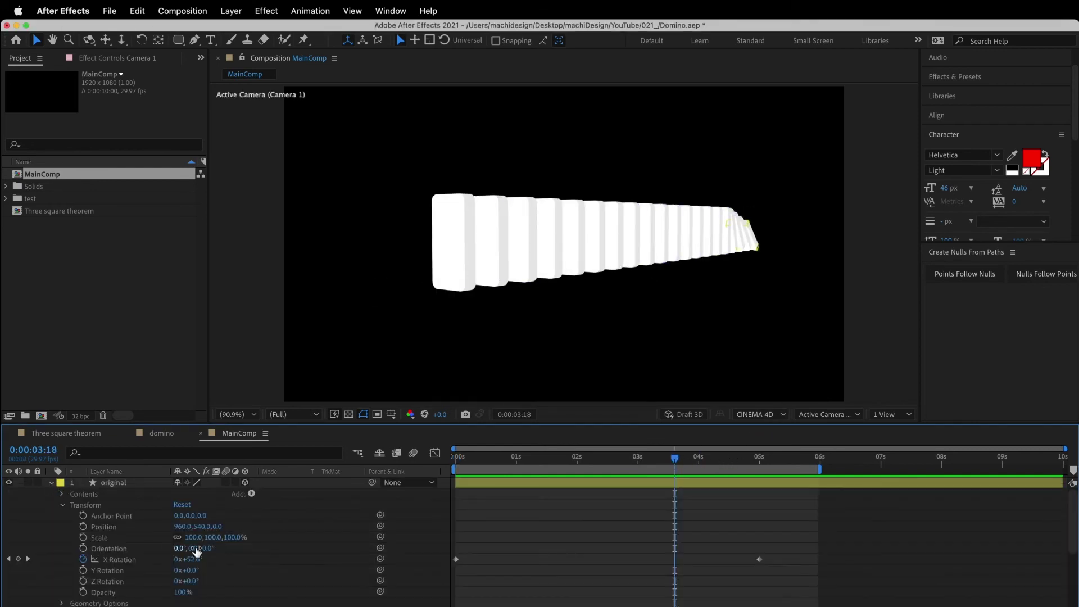
drag(595, 456, 557, 458)
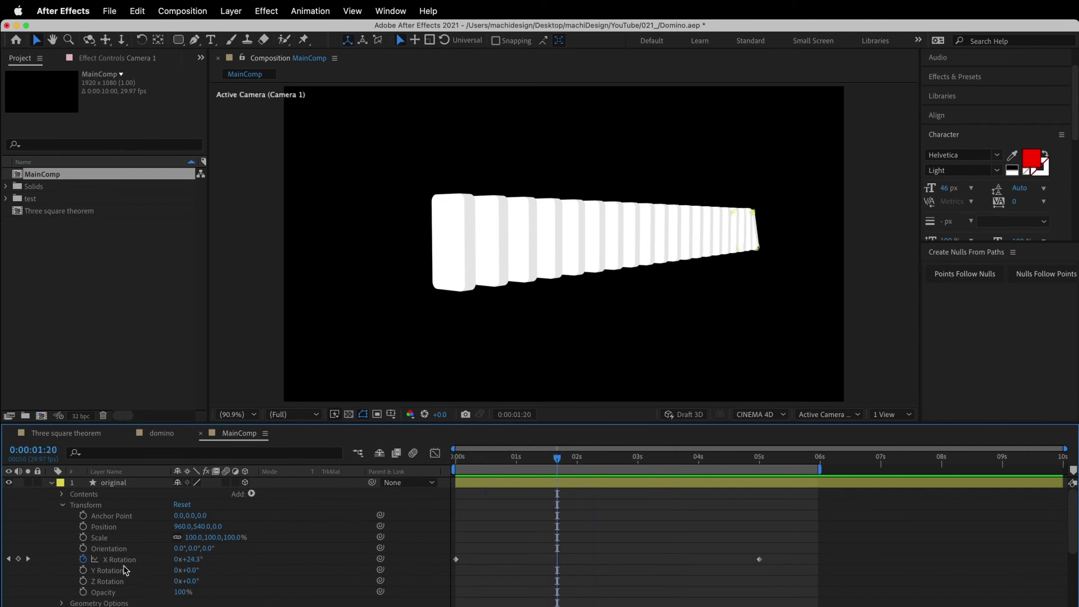
click(124, 562)
right_click(759, 411)
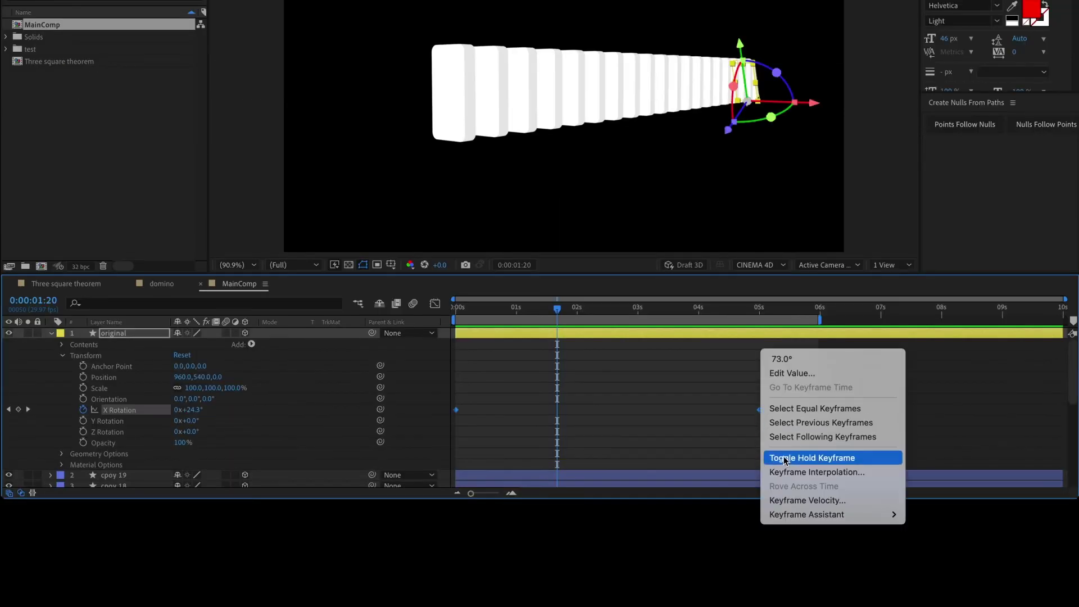
mouse_move(802, 515)
click(702, 428)
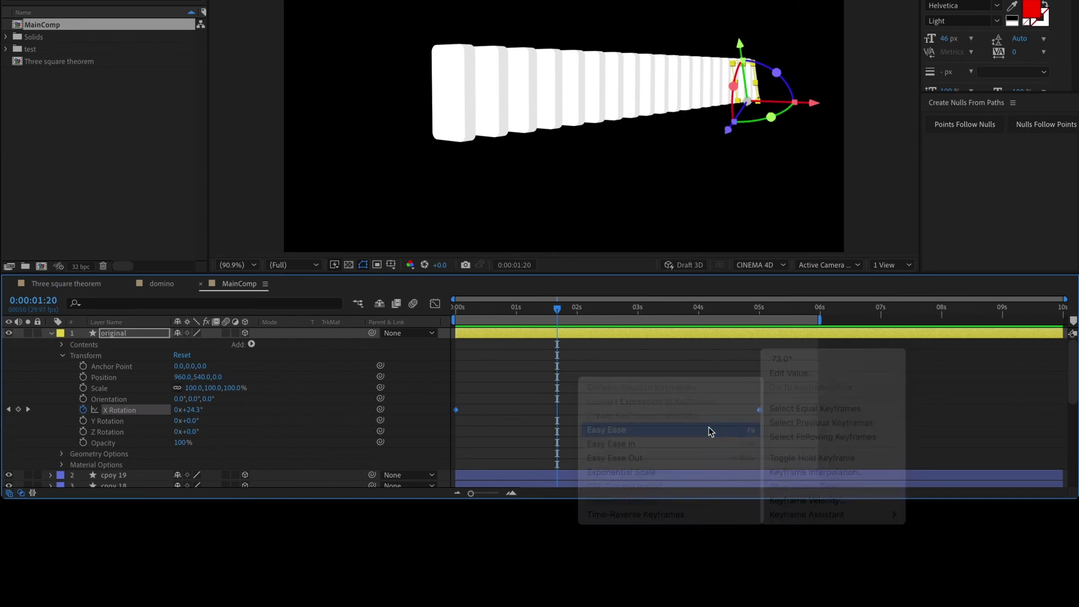
- Adjust the speed graph influences so the fall peaks early, then preview until 0:00:03:26
click(435, 304)
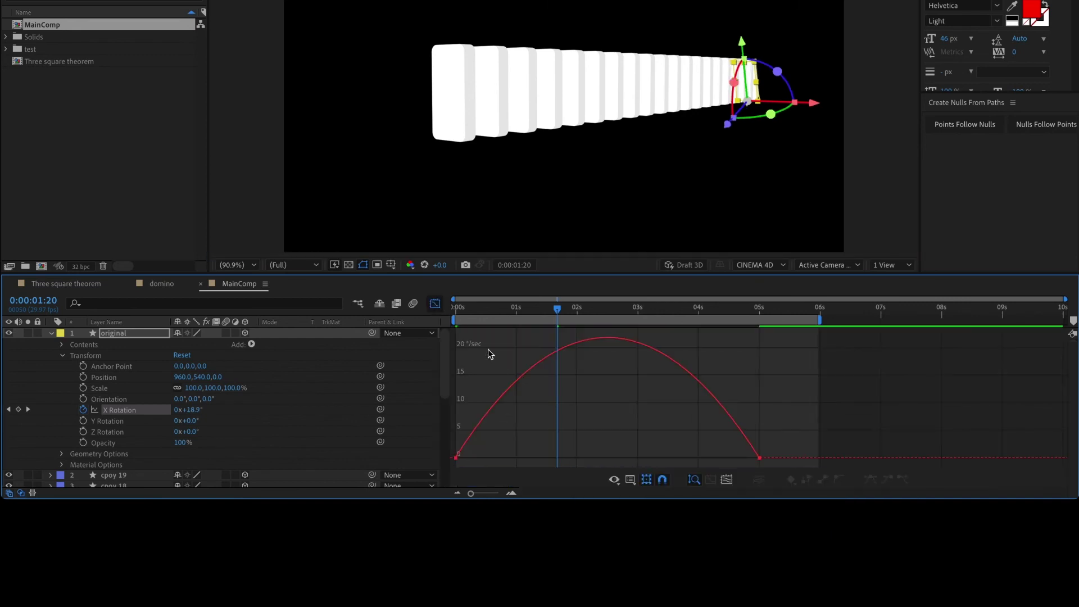
click(759, 458)
drag(707, 458, 520, 459)
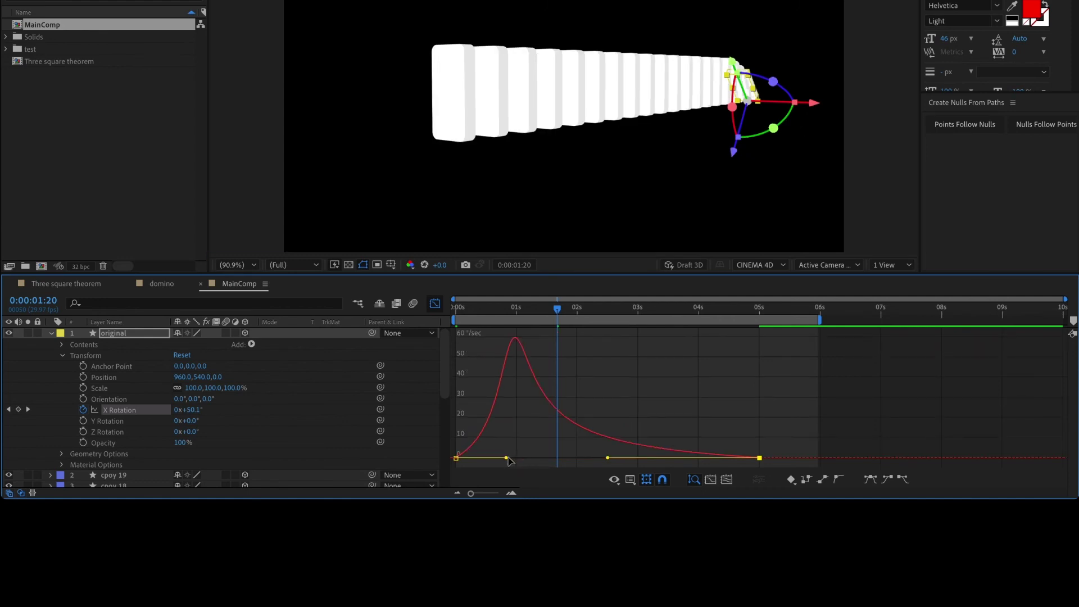
drag(505, 458, 493, 461)
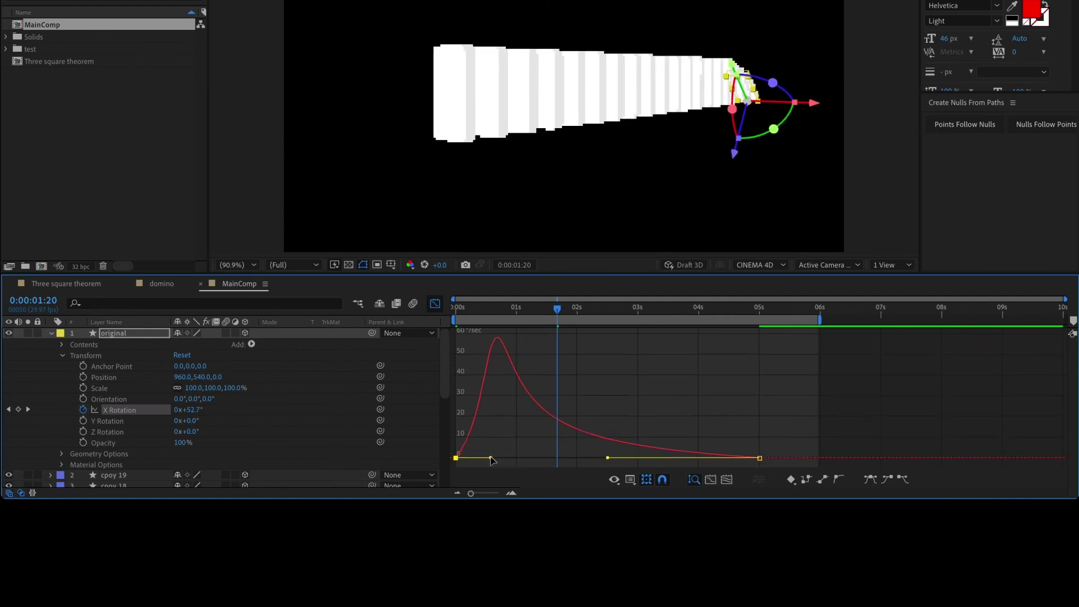
click(435, 303)
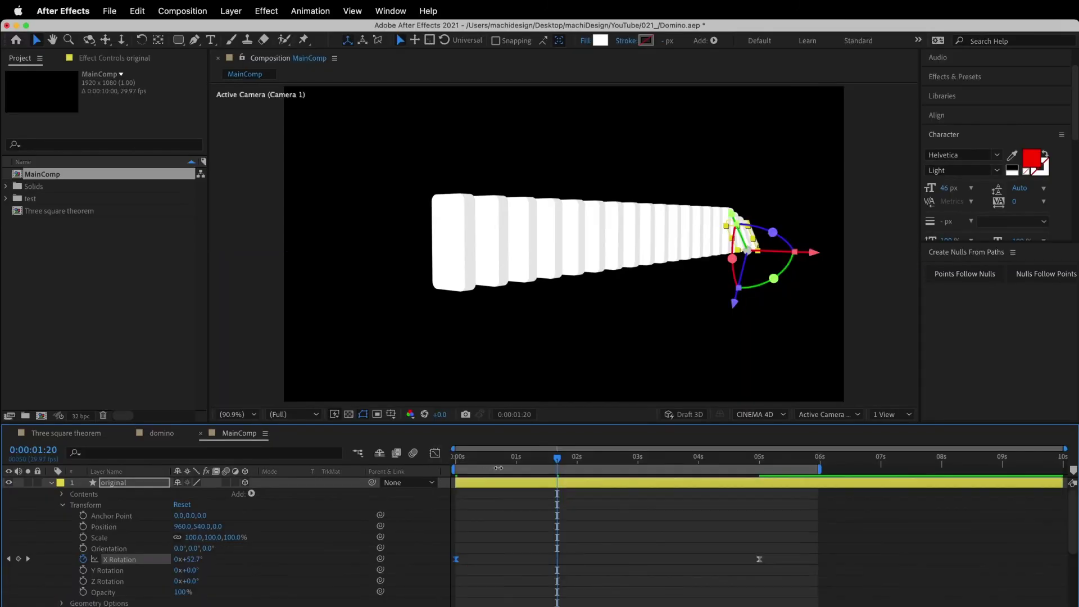
key(Home)
key(space)
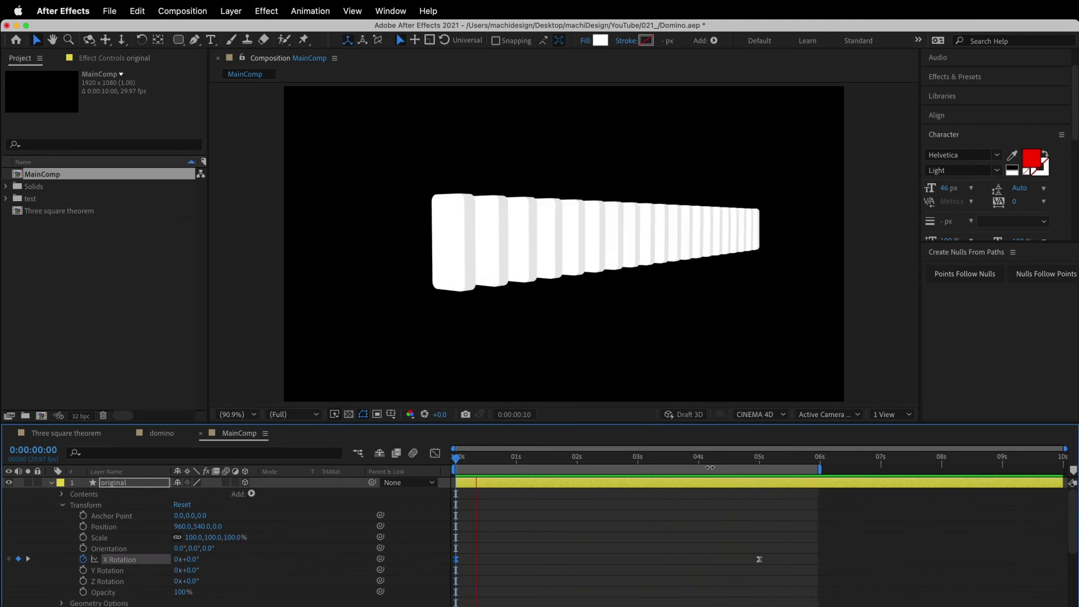
click(690, 459)
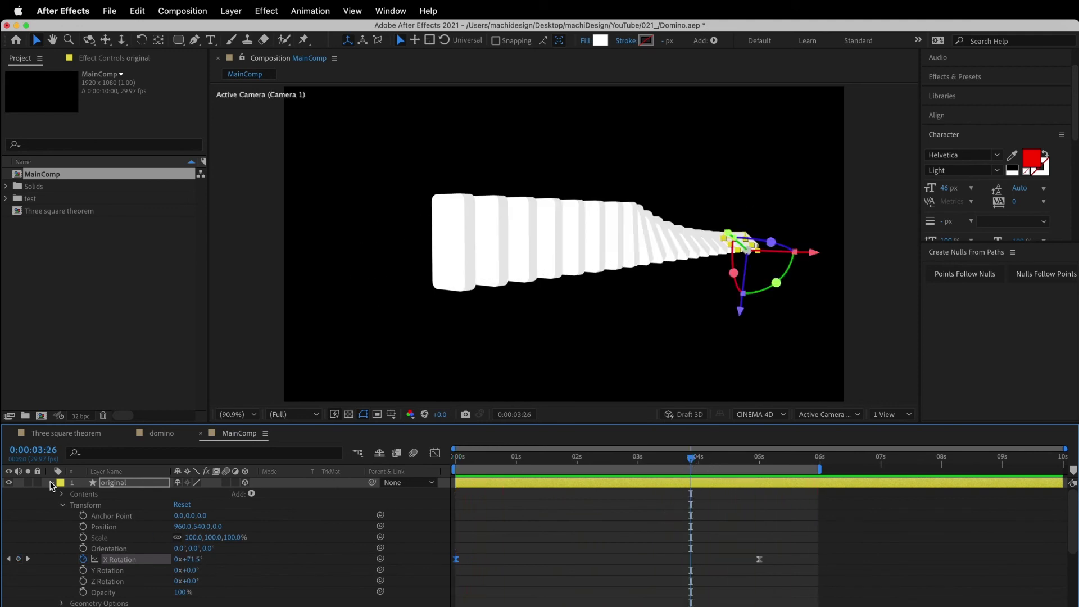
- Create a new gray solid layer via Layer > New > Solid
click(51, 483)
scroll(128, 588, down, 3)
key(super+shift+a)
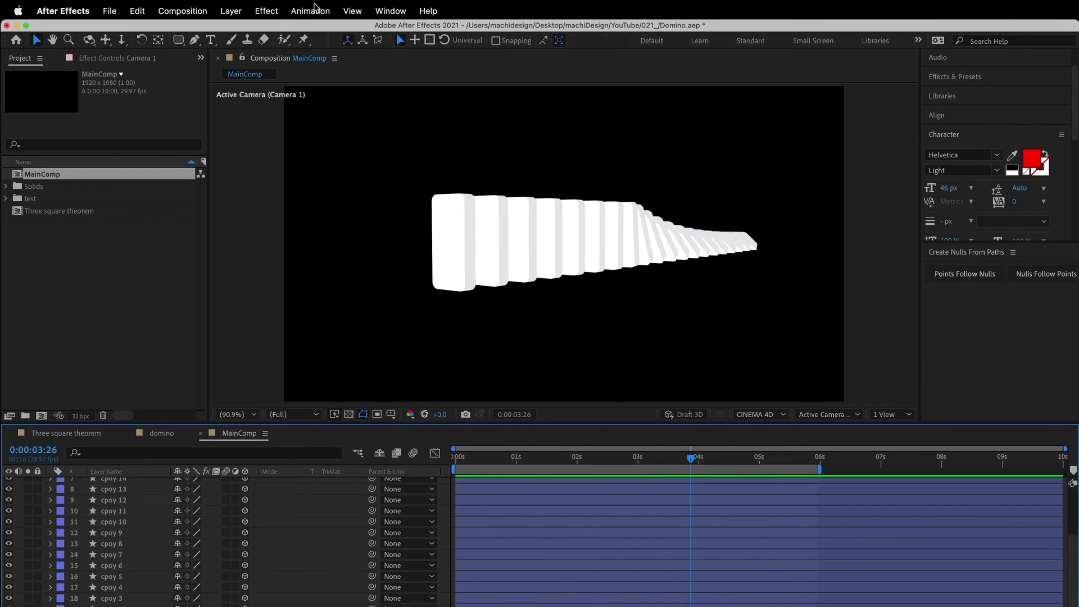
click(231, 11)
mouse_move(236, 30)
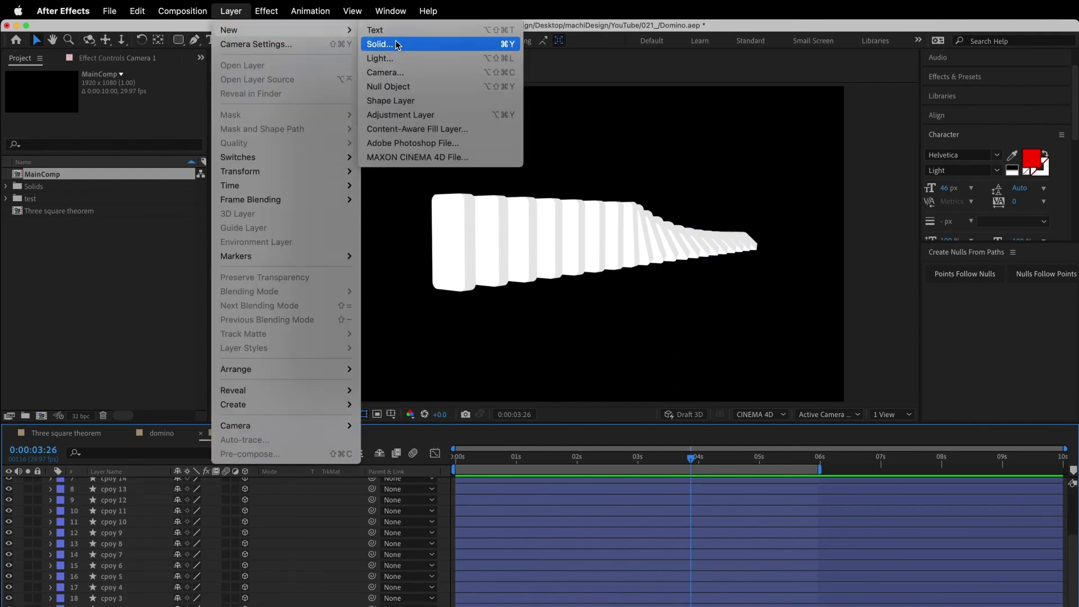
click(393, 42)
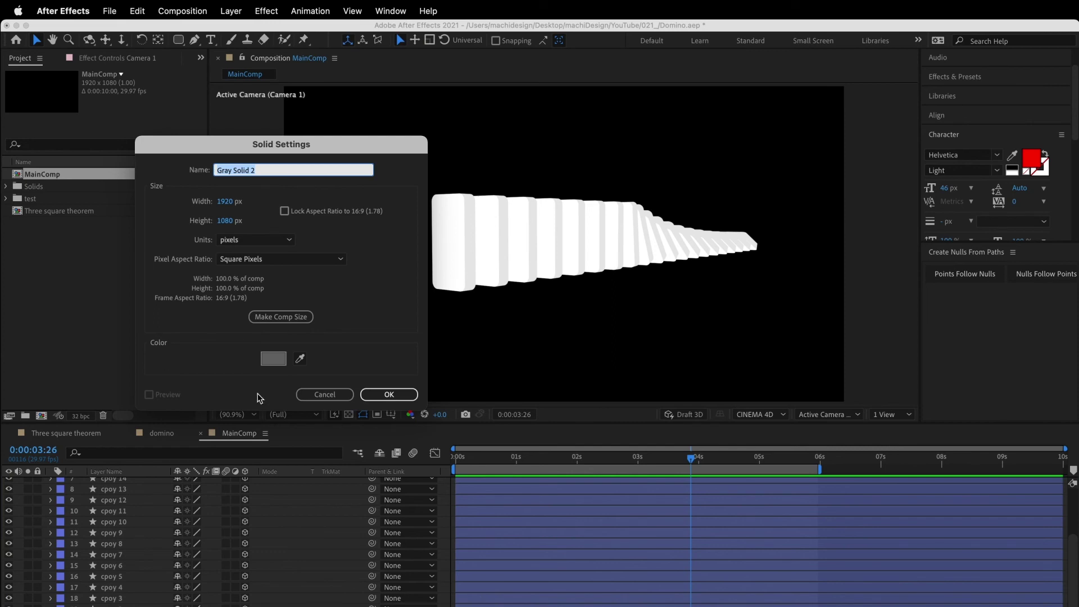
click(377, 392)
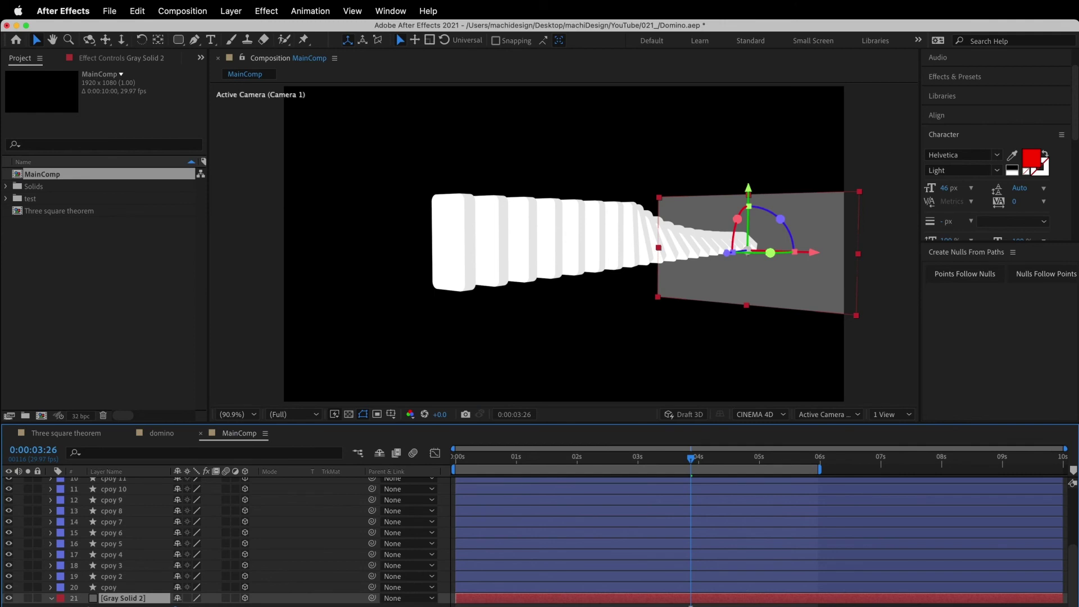
- Rotate the solid 90° on X and scale it up into a wide floor
scroll(225, 539, down, 3)
click(194, 598)
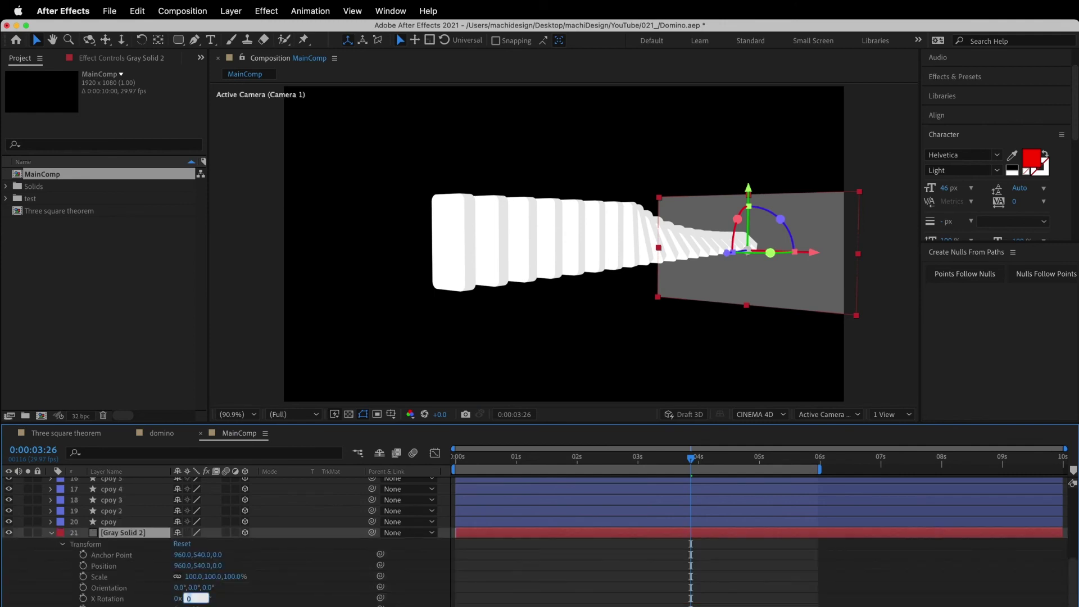
text(90)
key(Return)
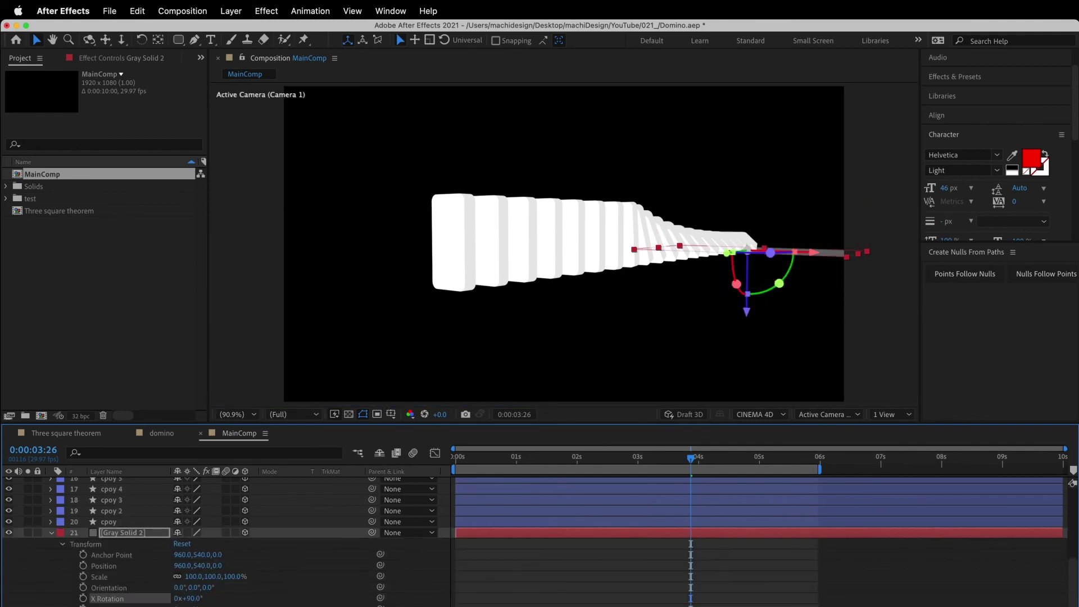
drag(214, 577, 458, 571)
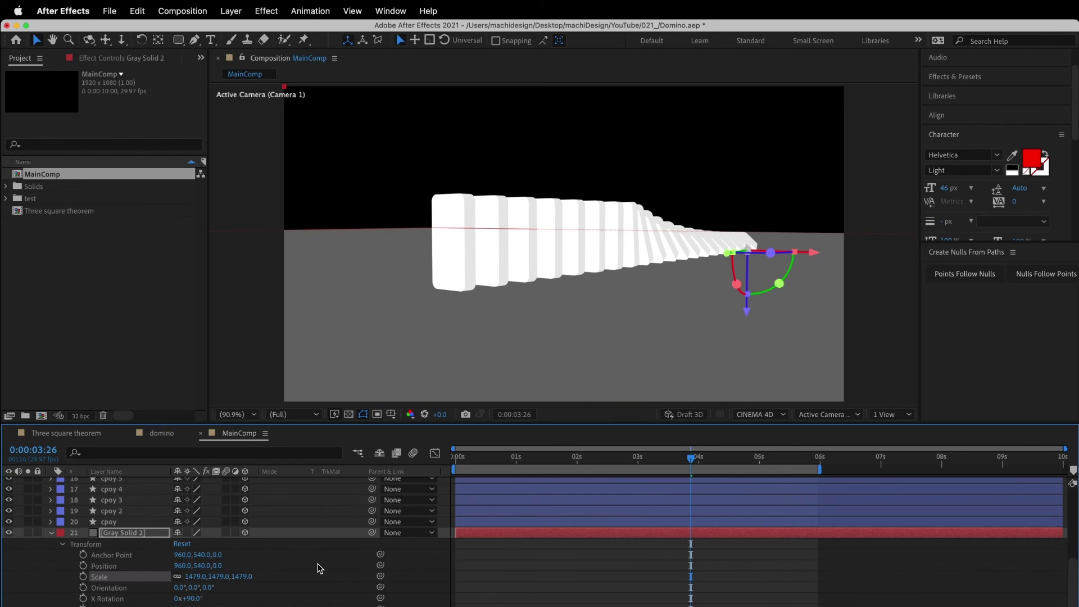
- At 3 seconds, move Camera 1 closer to Position 2697, 247, -5259
drag(691, 458, 514, 458)
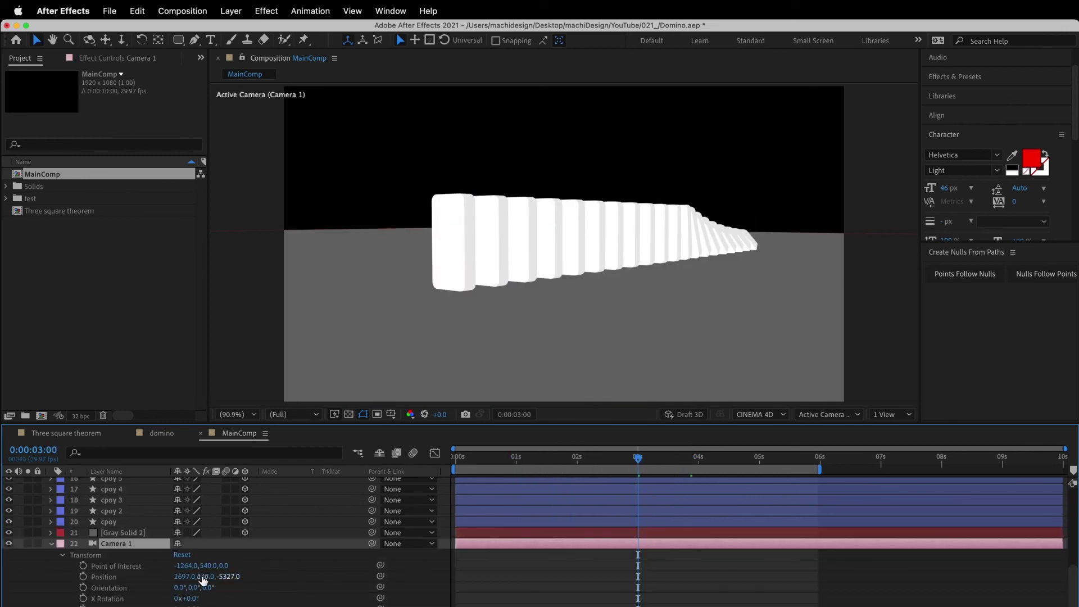
drag(226, 581, 326, 578)
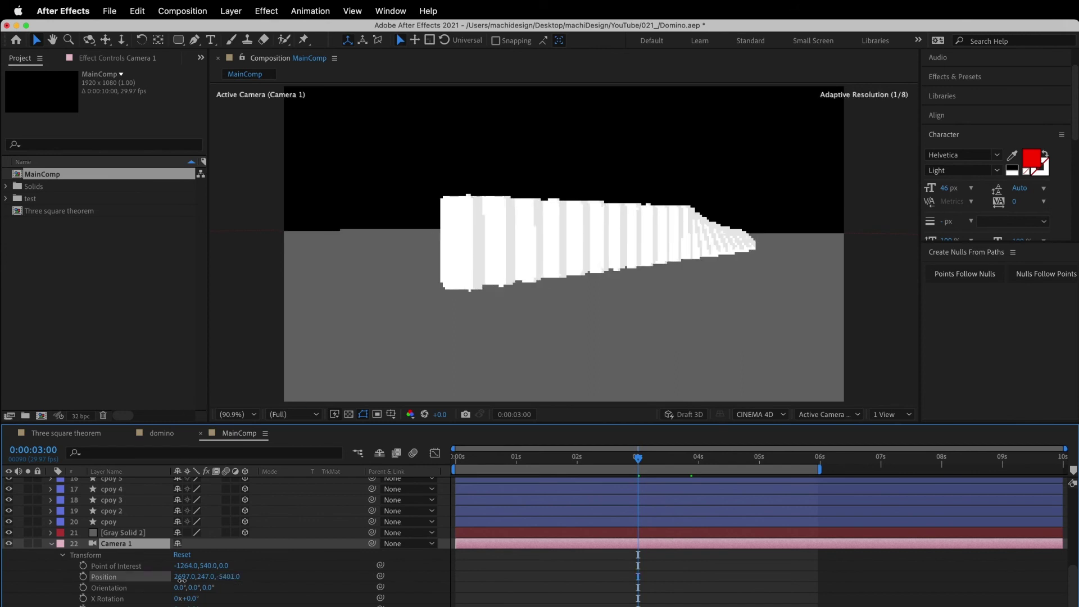
scroll(144, 566, up, 5)
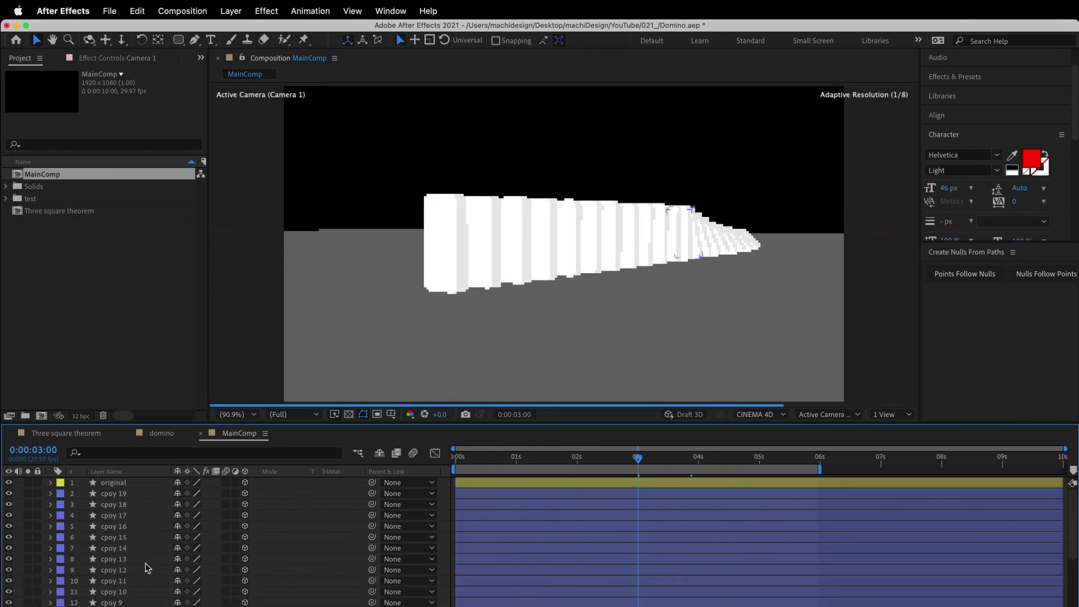
scroll(141, 573, down, 5)
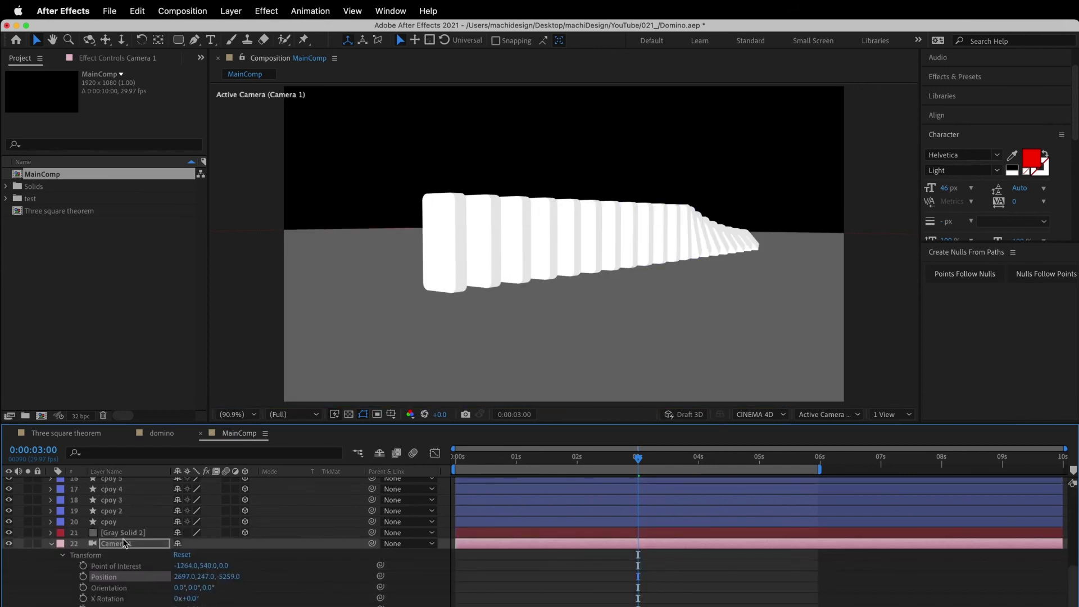
click(235, 12)
- Create a new light named Point Light 1, set to Point type at 100% intensity
mouse_move(337, 30)
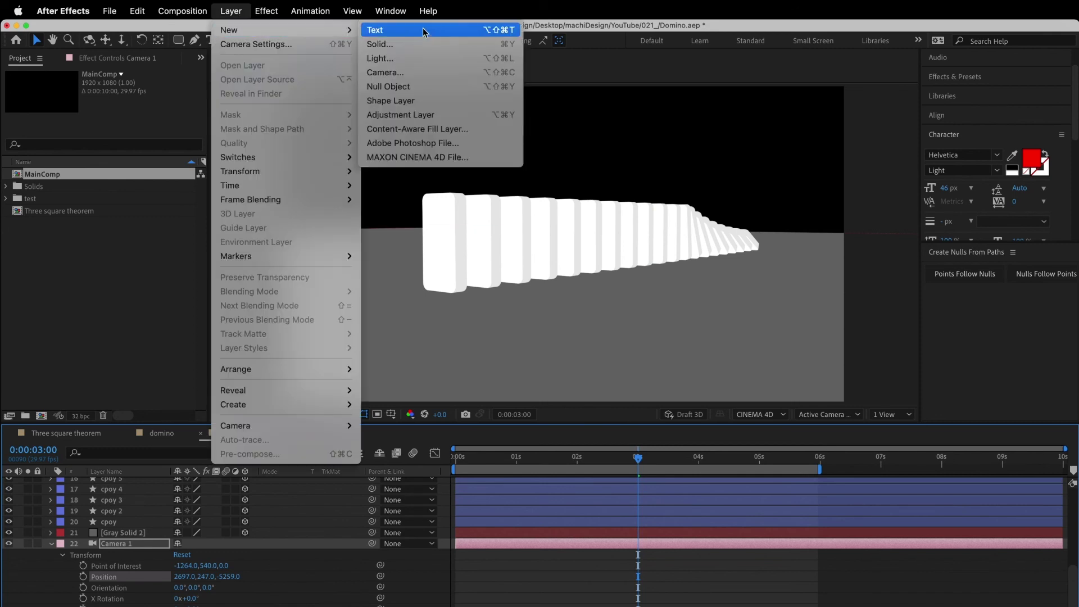
click(422, 58)
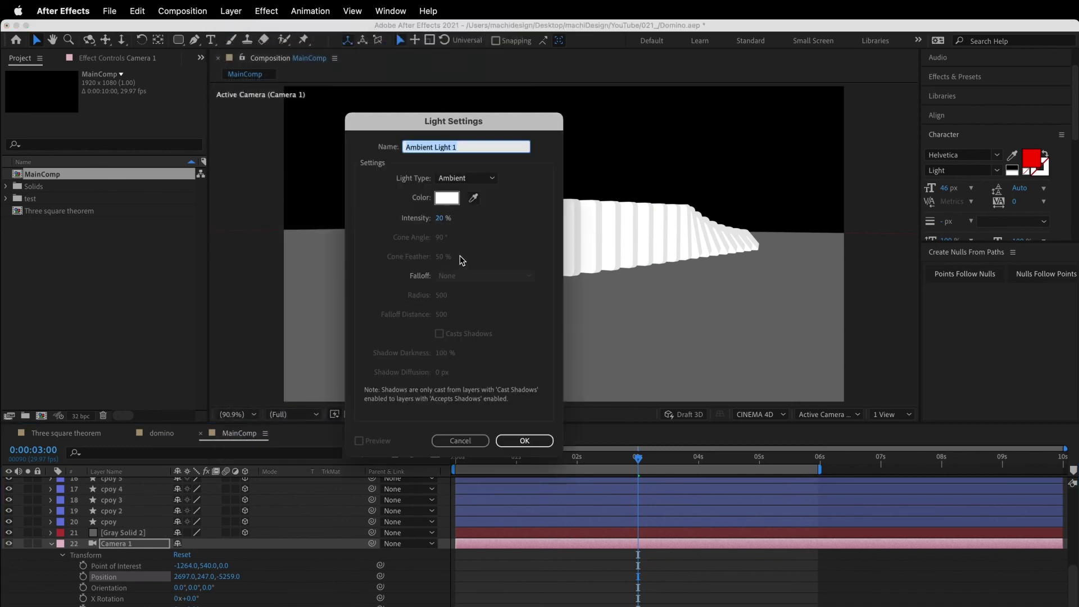
click(480, 179)
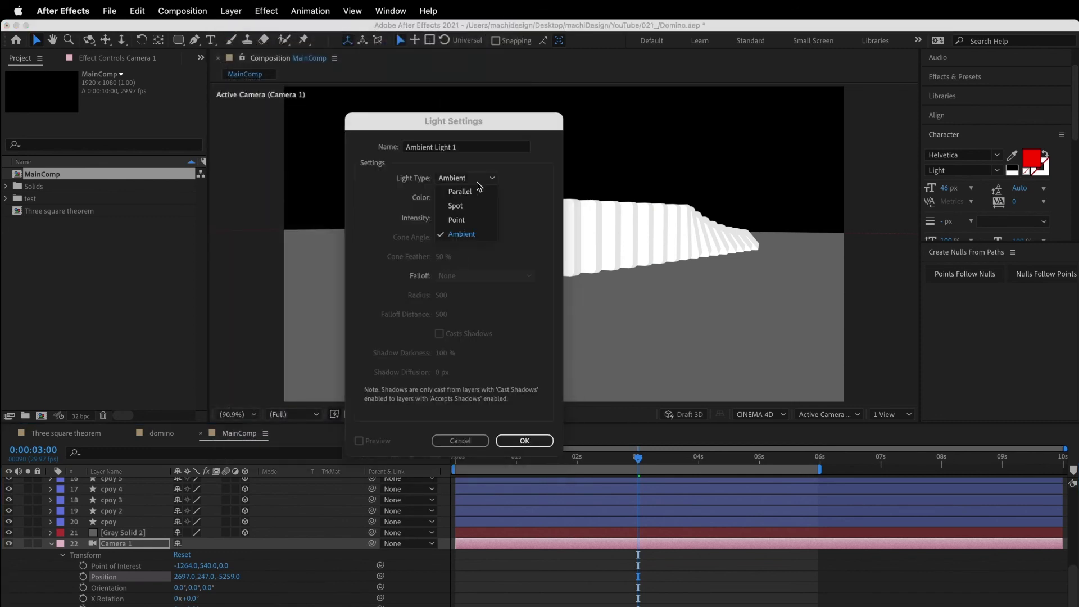
click(471, 219)
click(442, 218)
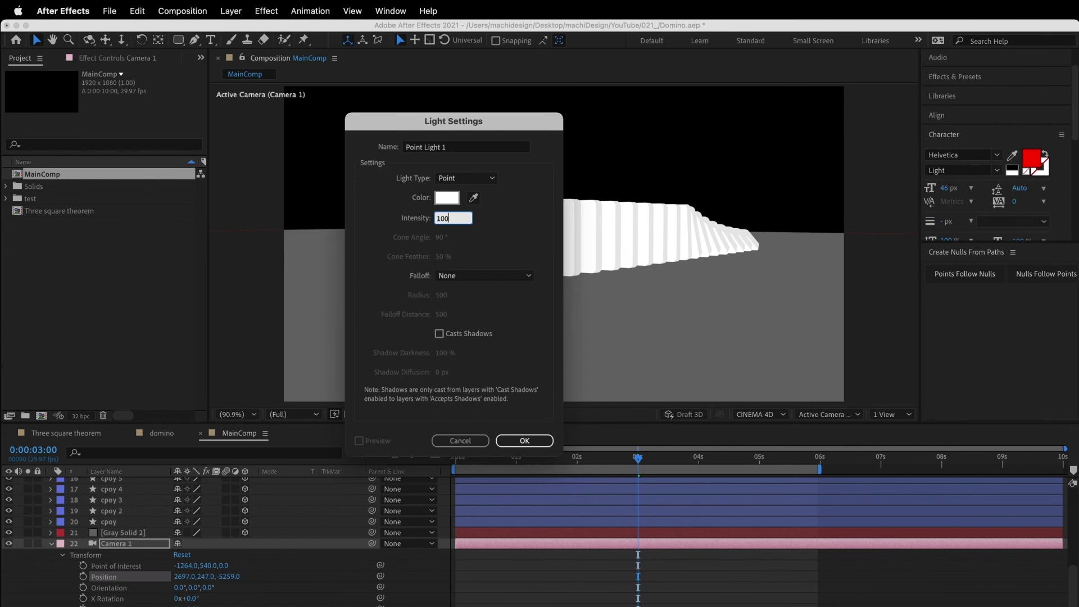
key(Return)
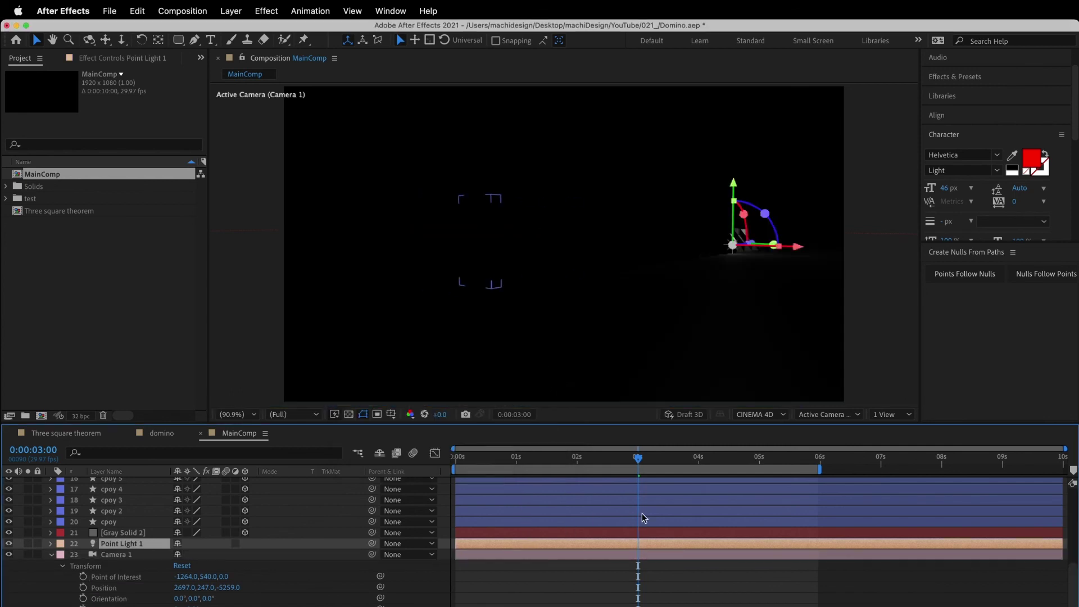
- Show top and camera views side by side and pan the top view to frame the scene
click(898, 416)
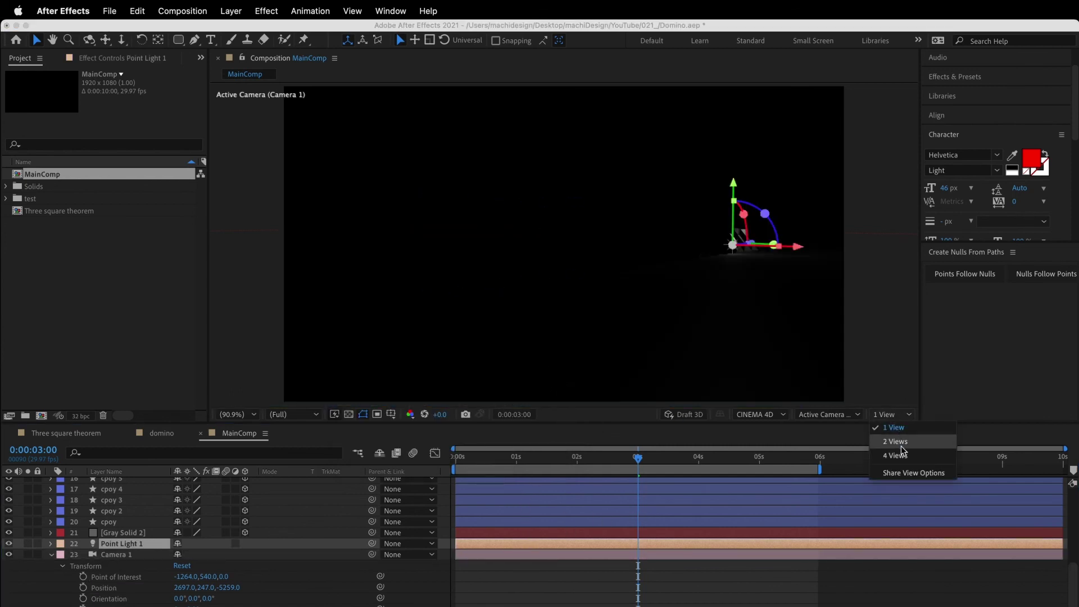
click(895, 442)
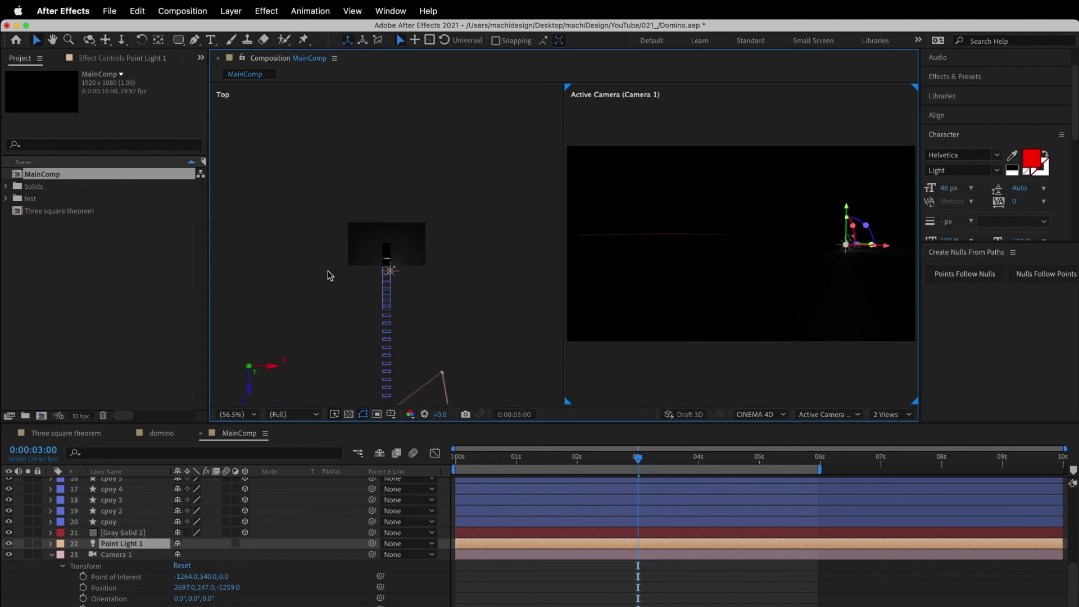
click(52, 39)
drag(403, 236, 426, 154)
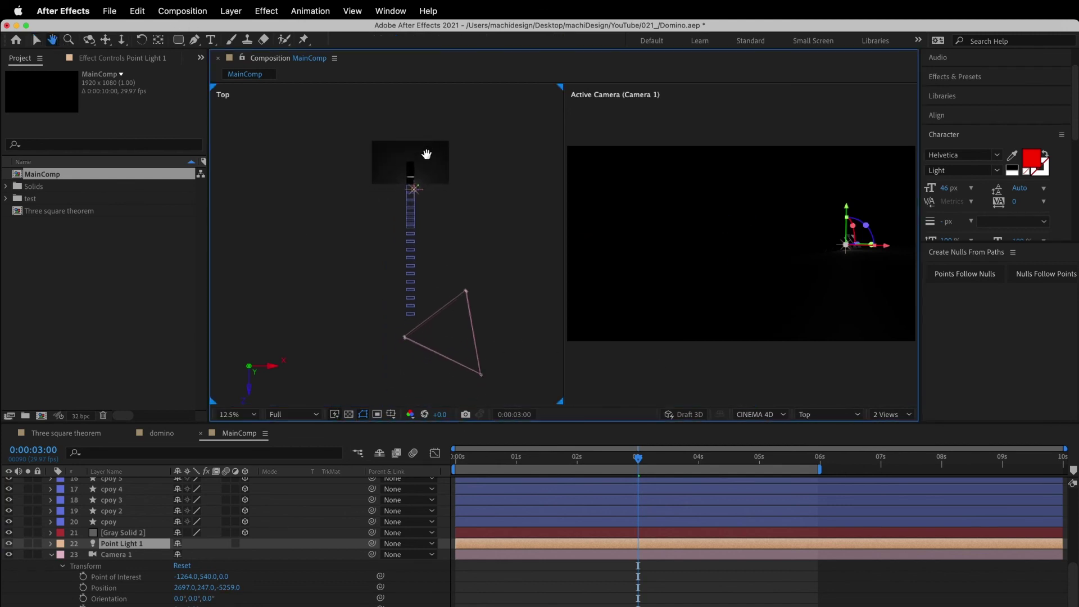
click(32, 41)
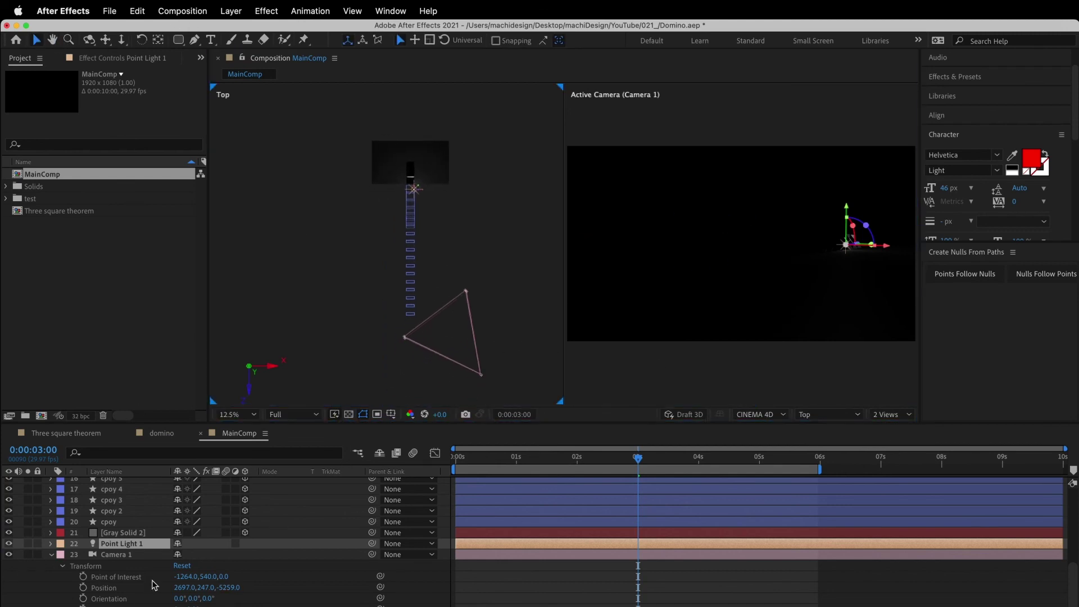
- Move Point Light 1 up, left and back, toward position -648, -792, -2357
click(51, 543)
drag(181, 565, 166, 578)
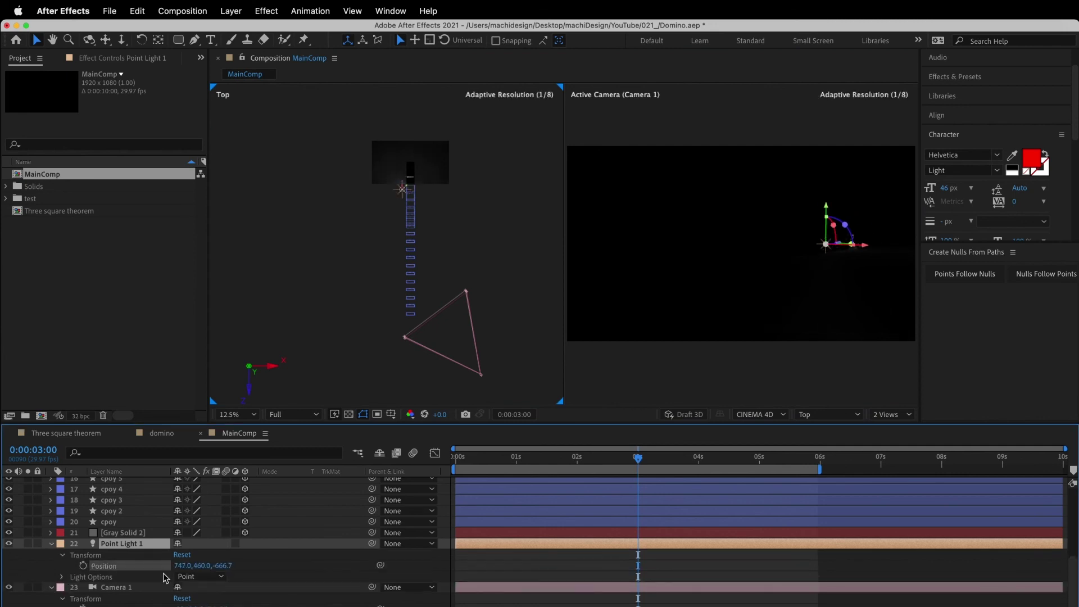
click(183, 565)
text(350	-124	-2000)
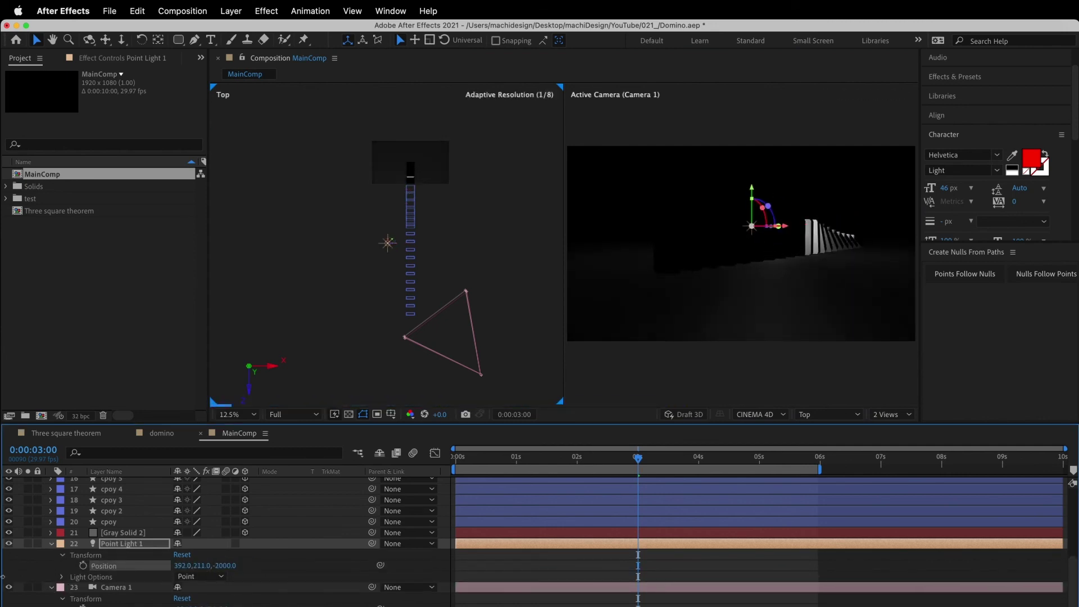
key(Return)
drag(205, 565, 157, 565)
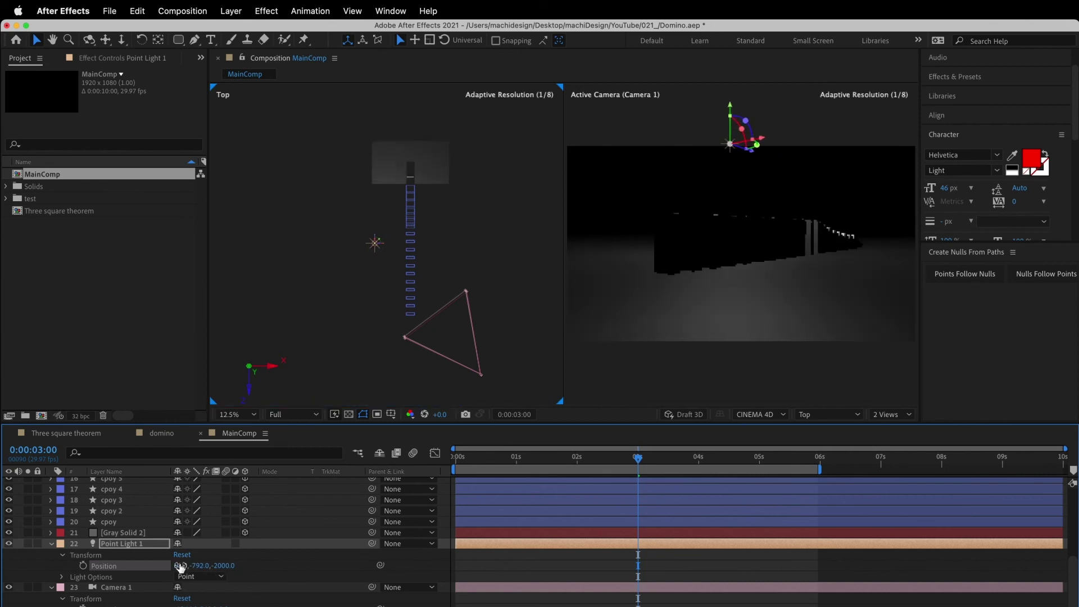
drag(234, 566, 76, 549)
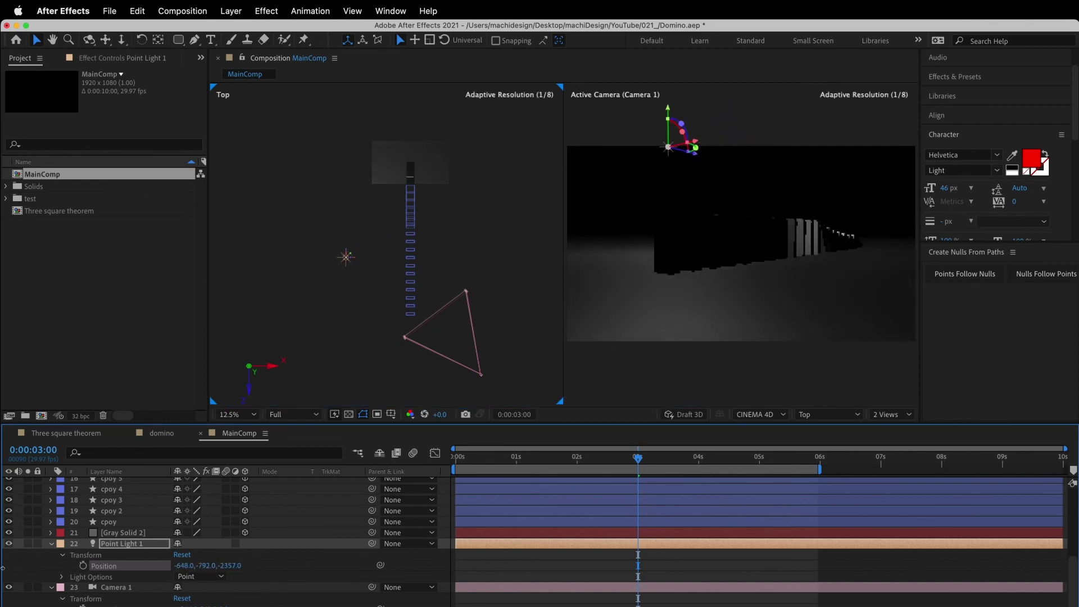
click(63, 554)
- Delete the old domino copies and regenerate them with Ctrl+D so they cast shadows
click(62, 566)
scroll(76, 562, down, 1)
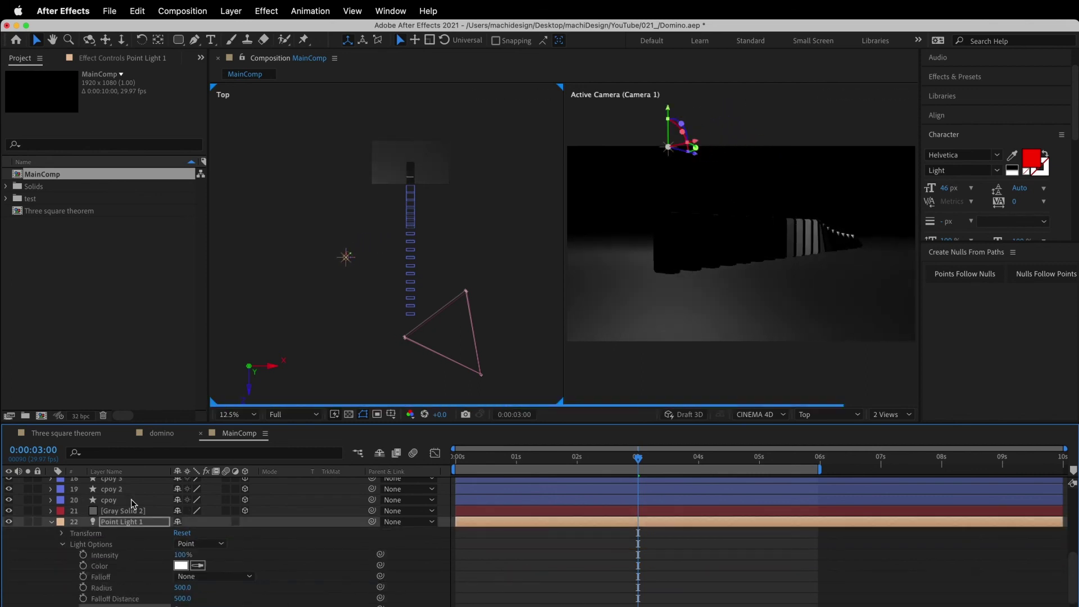
key(Delete)
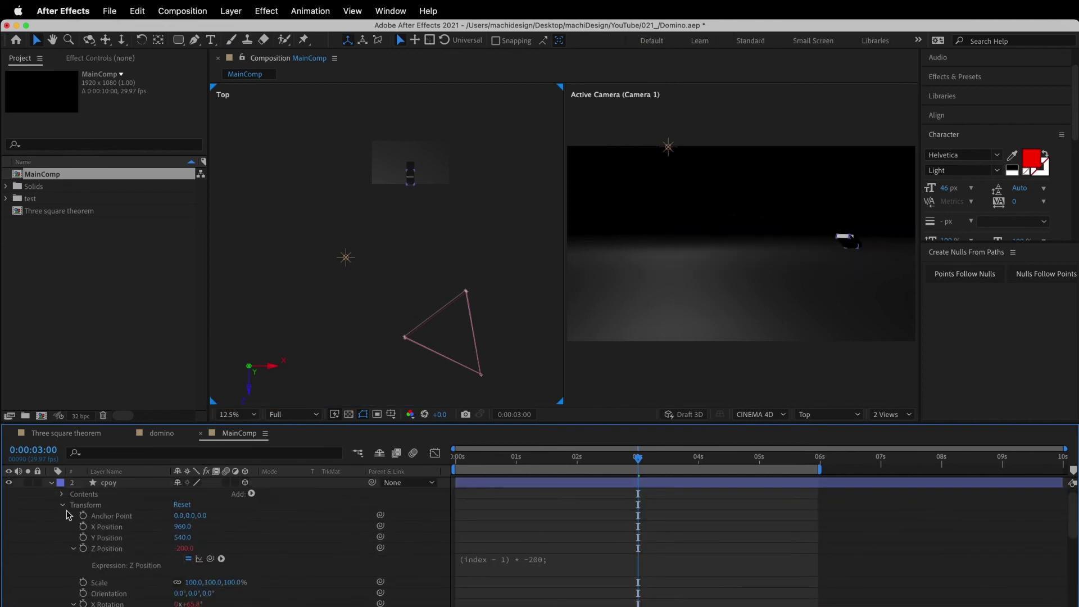
click(63, 507)
scroll(90, 556, down, 1)
key(ctrl+d)
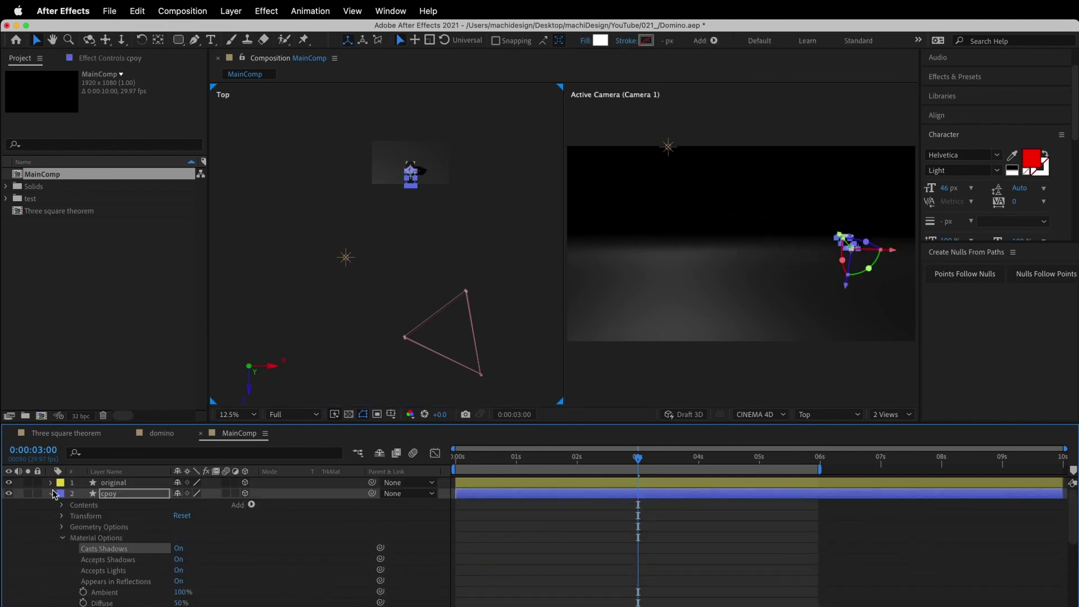
key(ctrl+d)
key(ctrl+d)
key(ctrl+d)
key(ctrl+d)
key(ctrl+d)
key(ctrl+d)
key(ctrl+d)
key(ctrl+d)
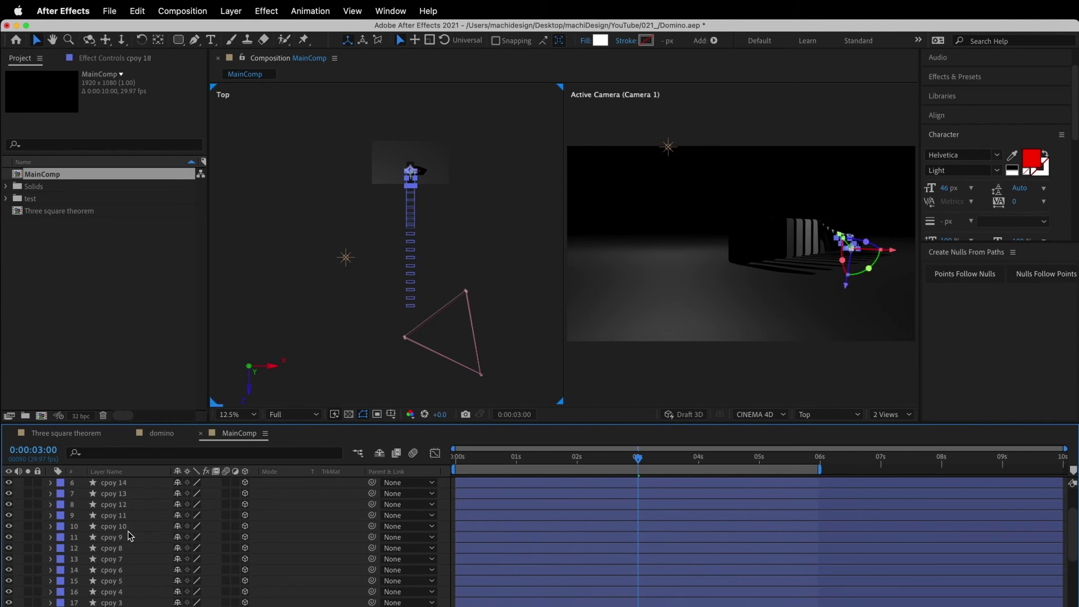
scroll(129, 535, down, 5)
click(118, 545)
scroll(118, 545, up, 2)
click(161, 432)
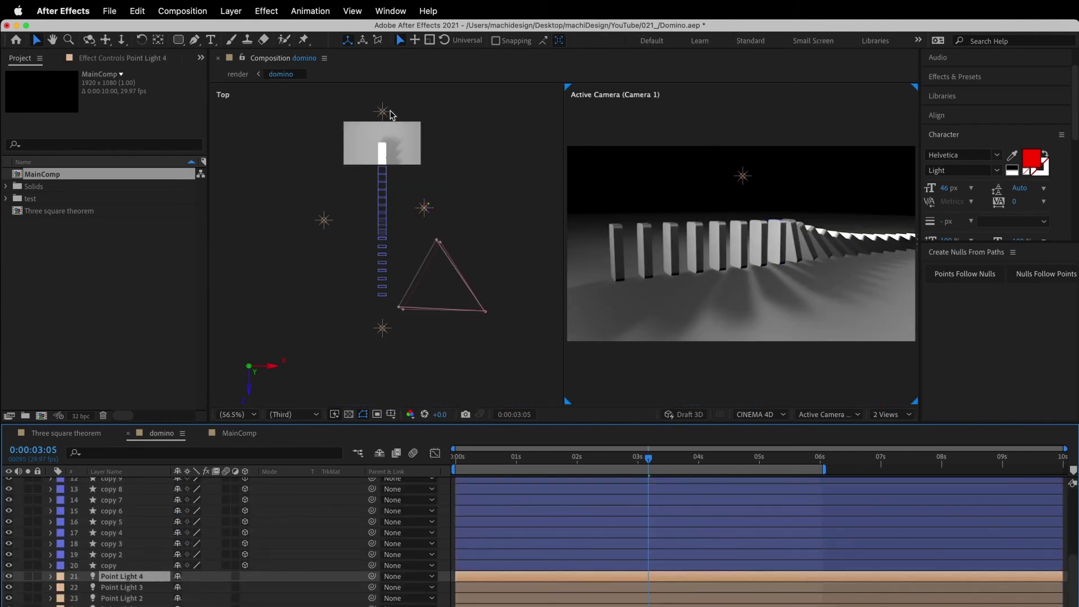
- Select Point Lights 1 through 4 in turn to locate them in the scene
click(125, 604)
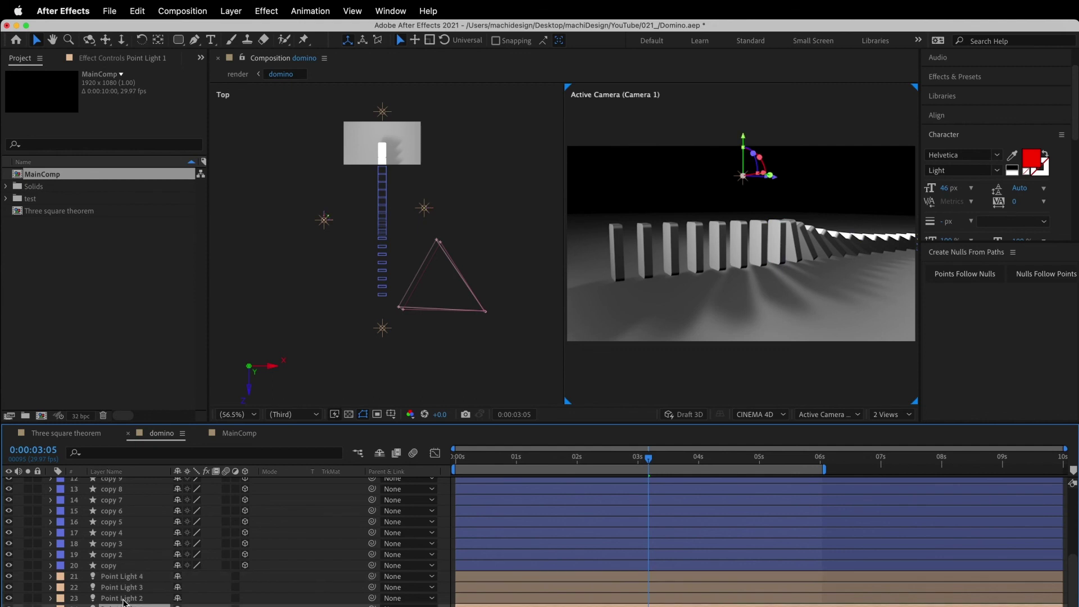
click(127, 598)
click(124, 587)
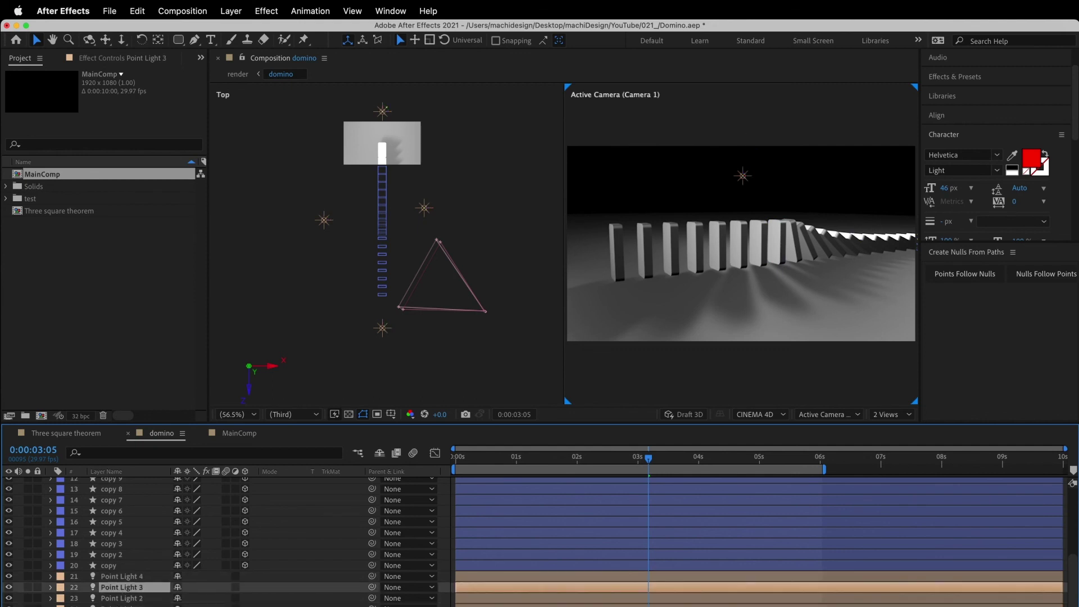
click(117, 598)
click(119, 587)
click(120, 577)
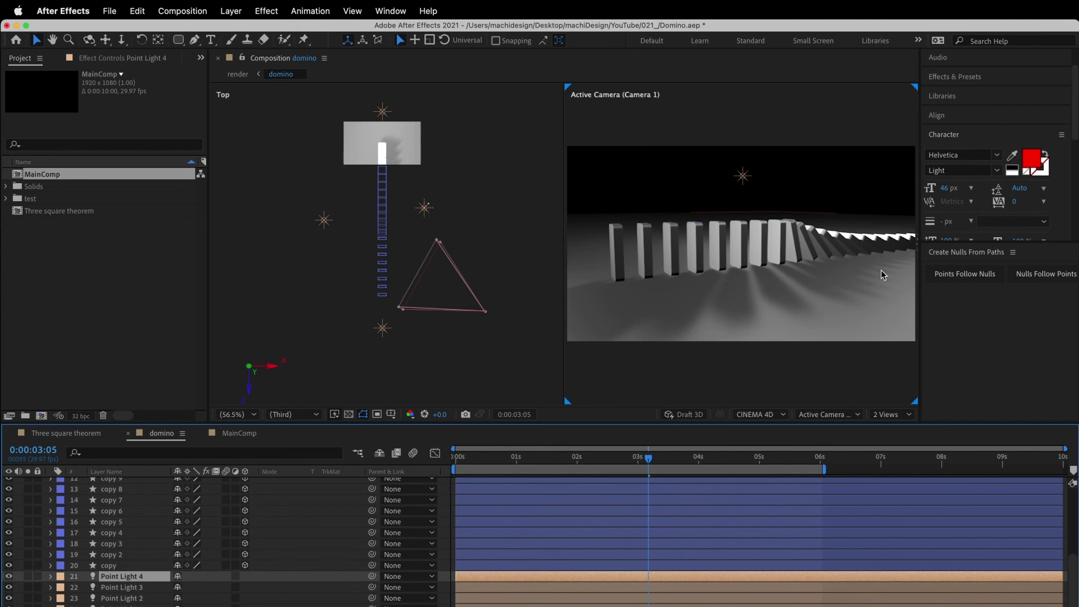
- Add an Ambient type light at 20% intensity to the domino comp
click(234, 9)
mouse_move(239, 29)
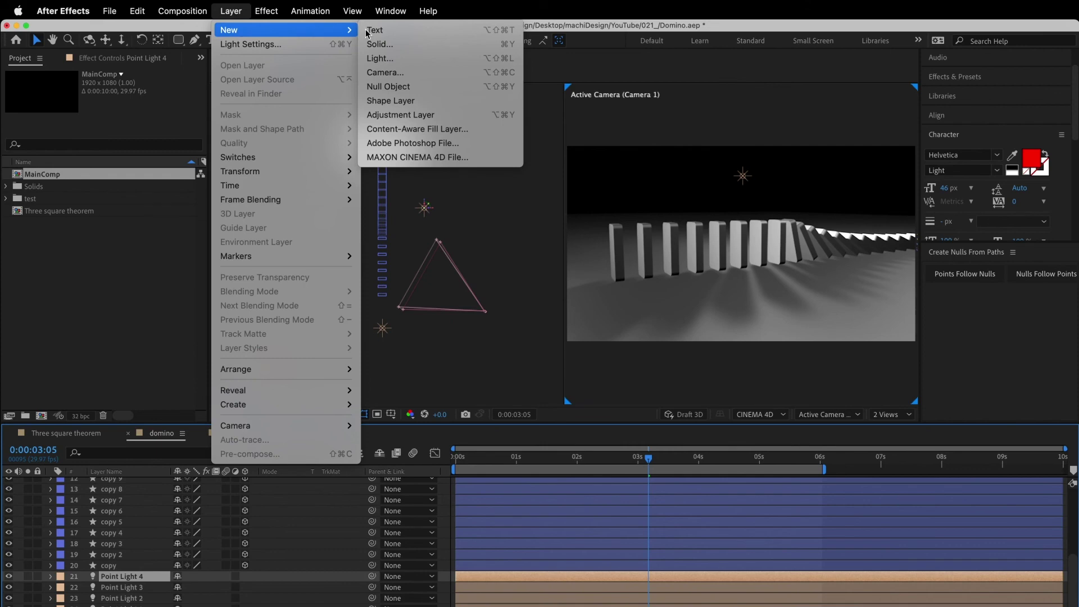
click(393, 59)
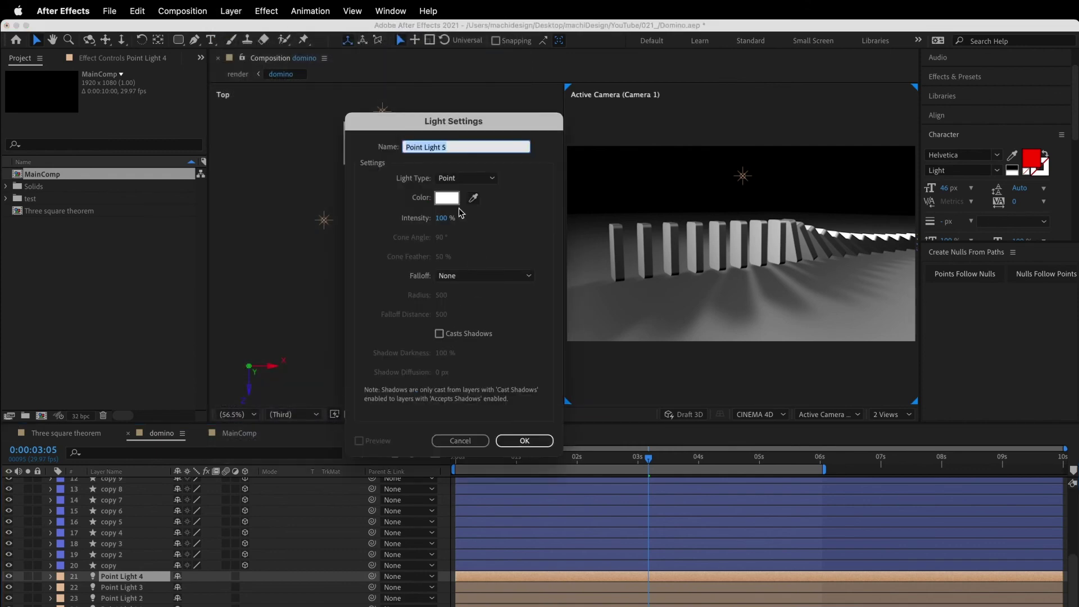
click(464, 177)
click(461, 233)
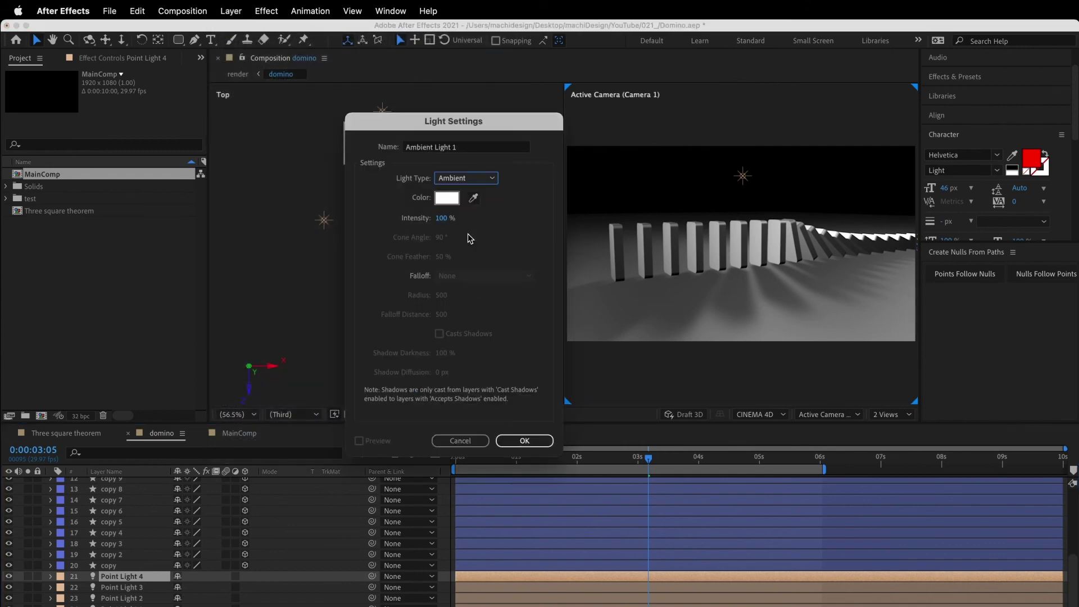
double_click(447, 221)
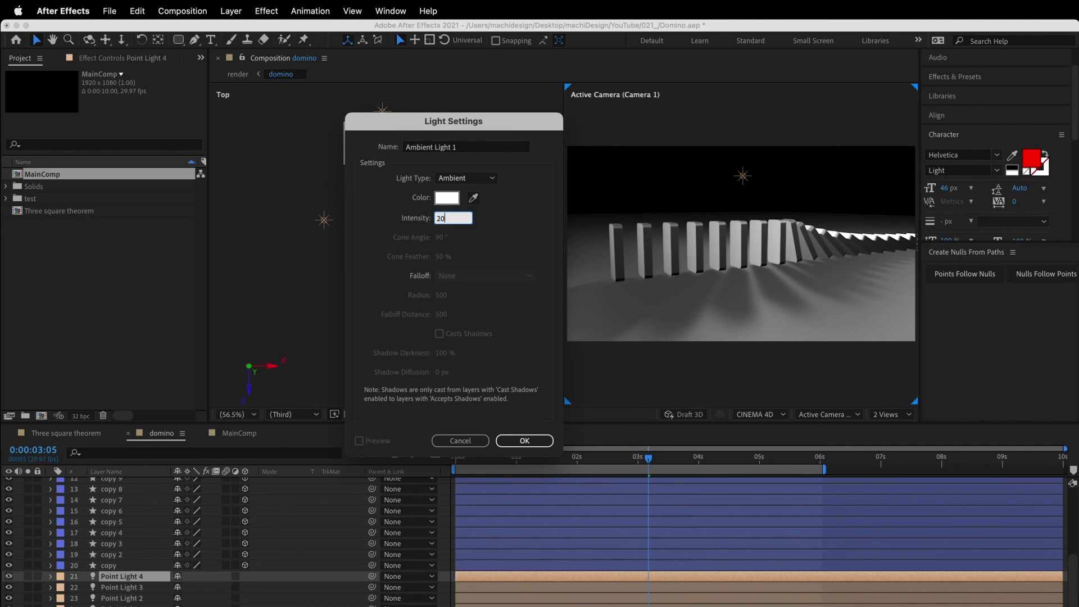
key(Return)
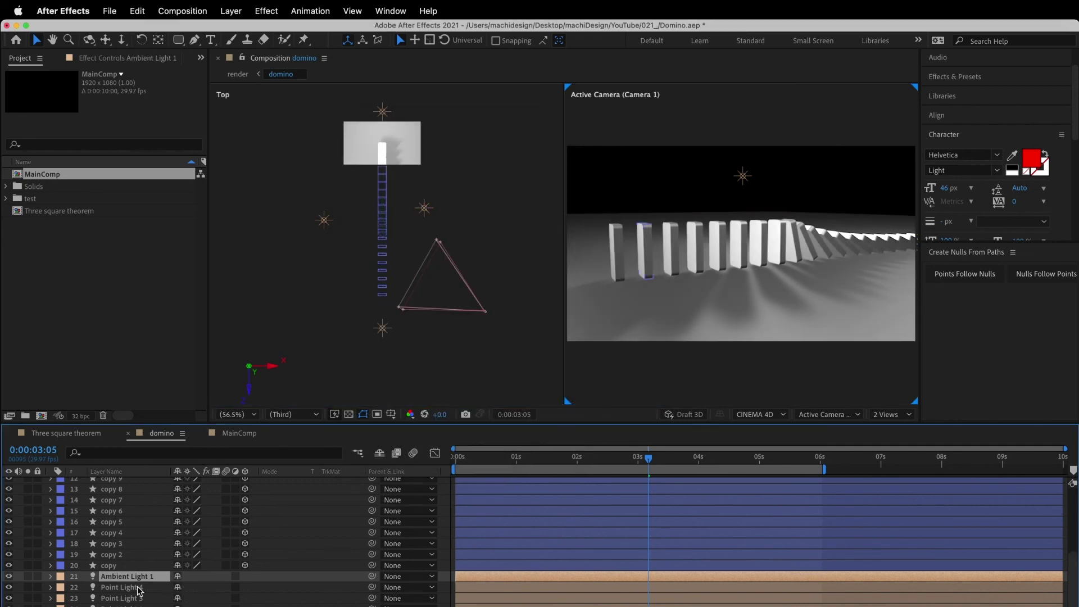
click(485, 310)
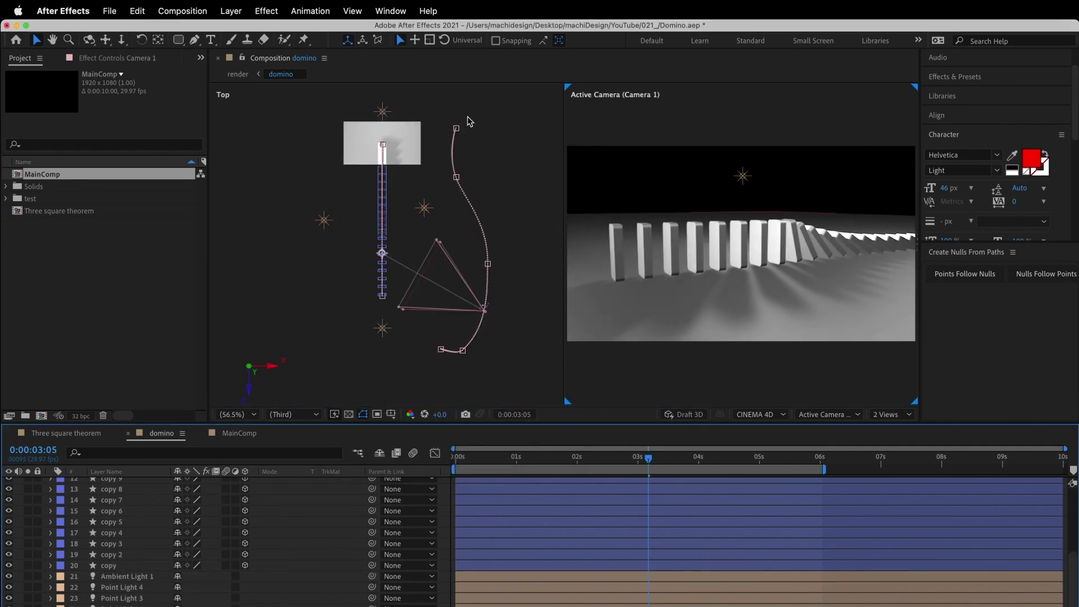
- Scrub the timeline to review Camera 1's keyframed motion
scroll(510, 485, down, 4)
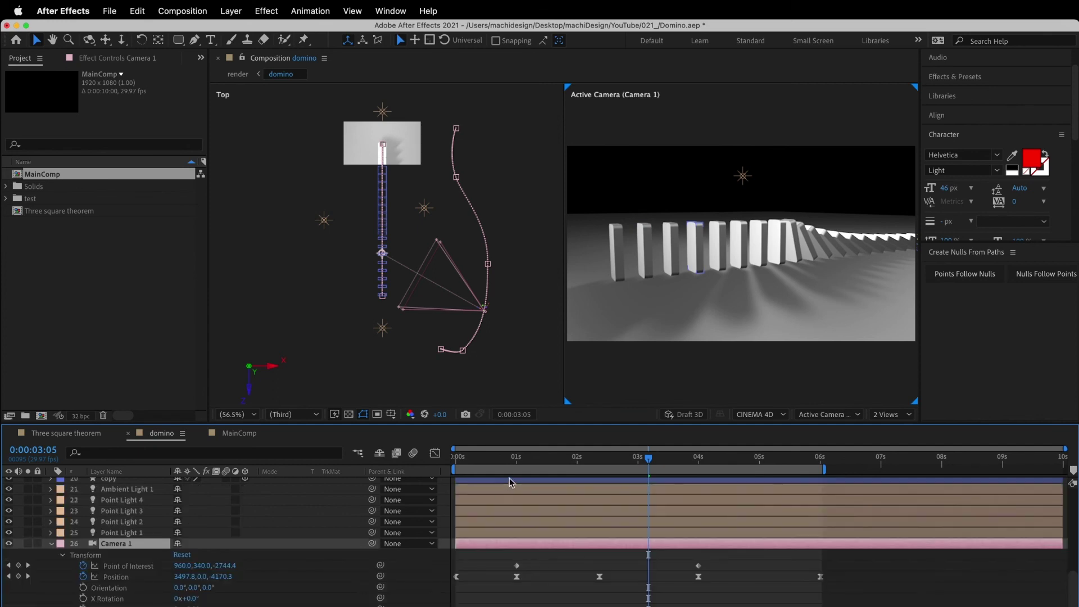
drag(529, 462, 560, 458)
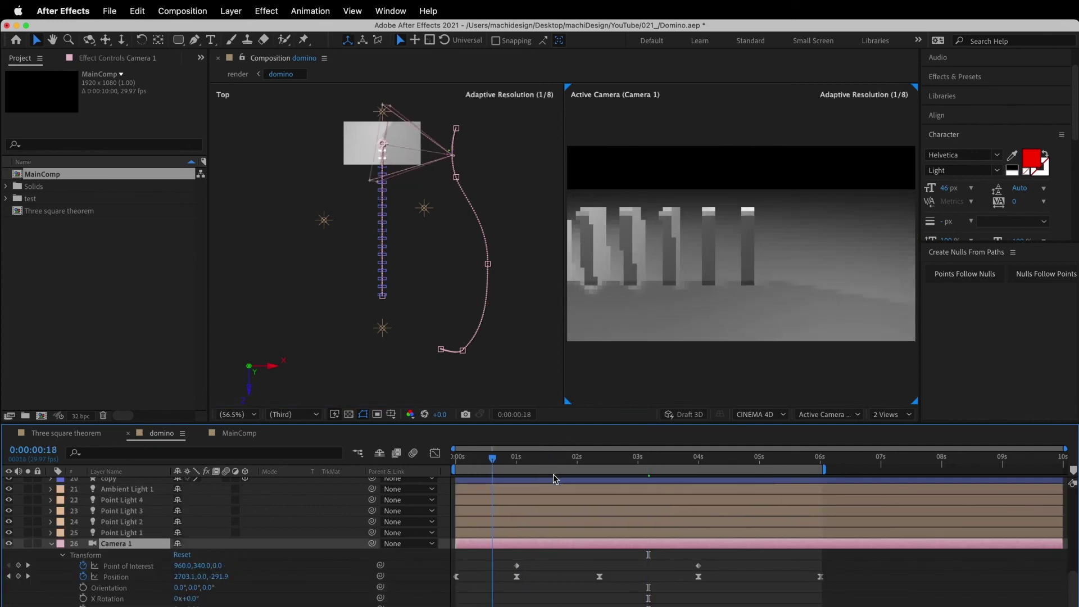
click(682, 457)
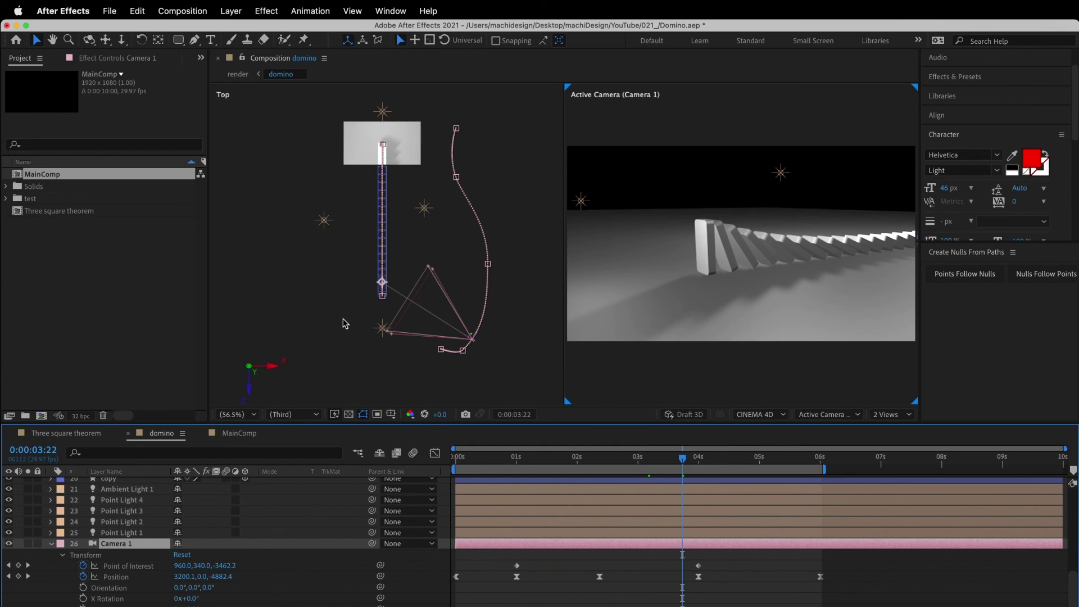
- Switch the viewer to 1 View and preview the animation from 0:00:00:00
click(886, 414)
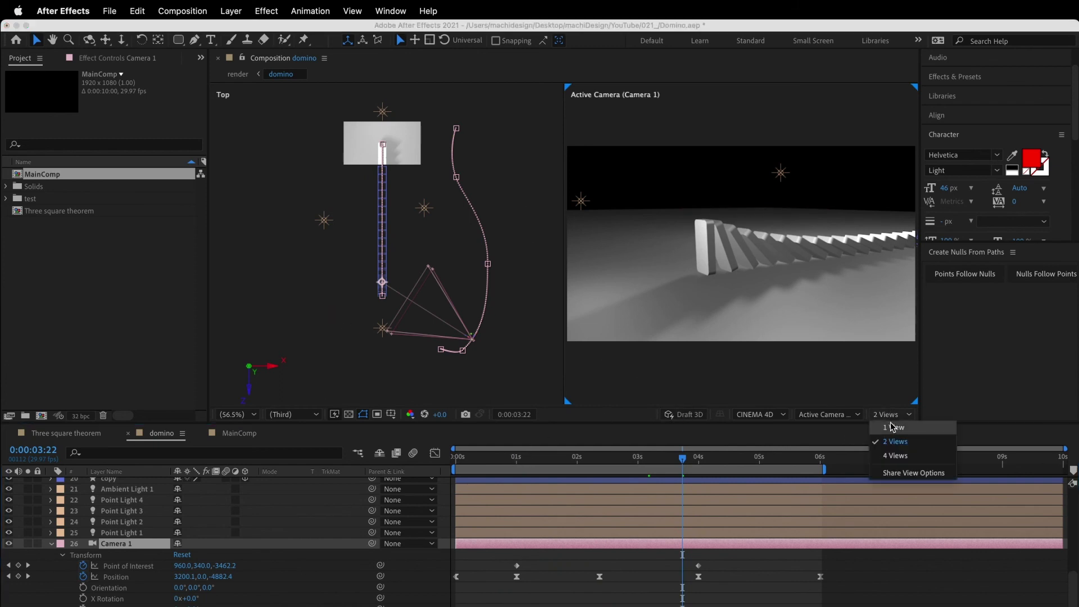
click(894, 428)
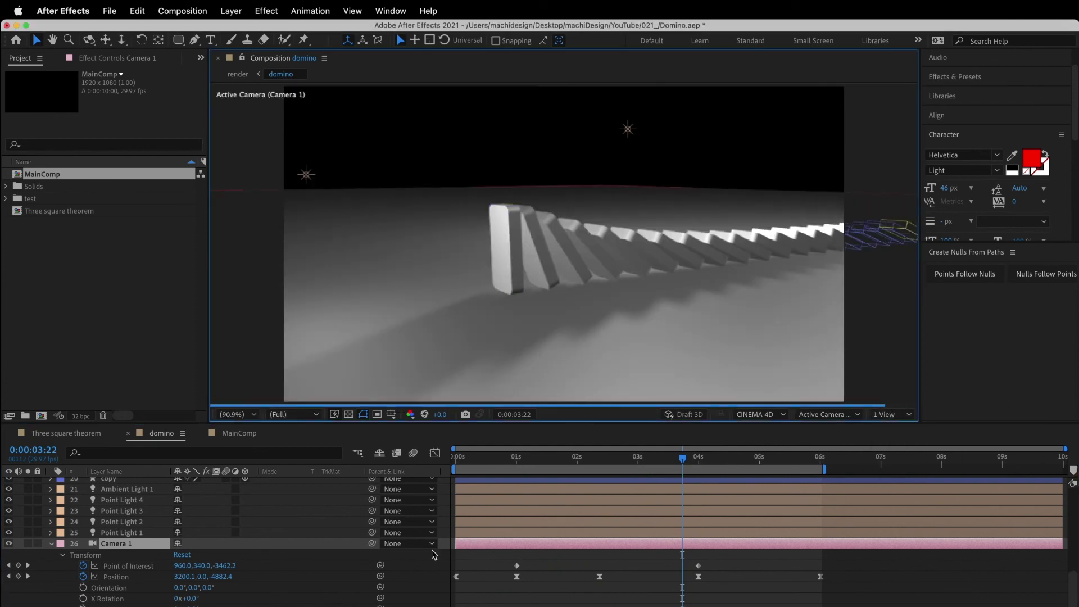
drag(580, 463, 455, 458)
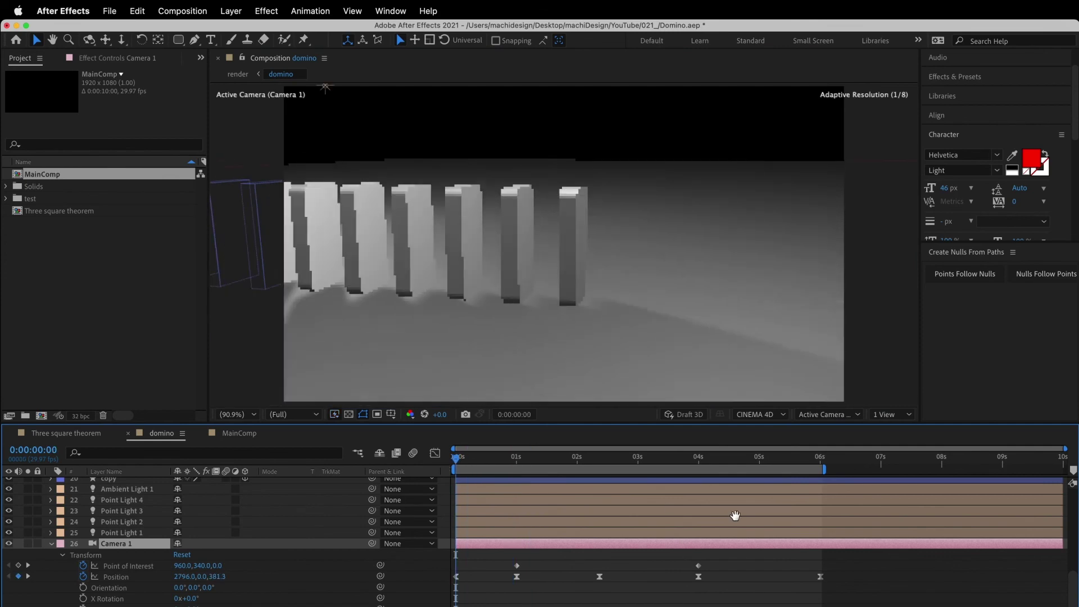
scroll(735, 514, up, 3)
key(space)
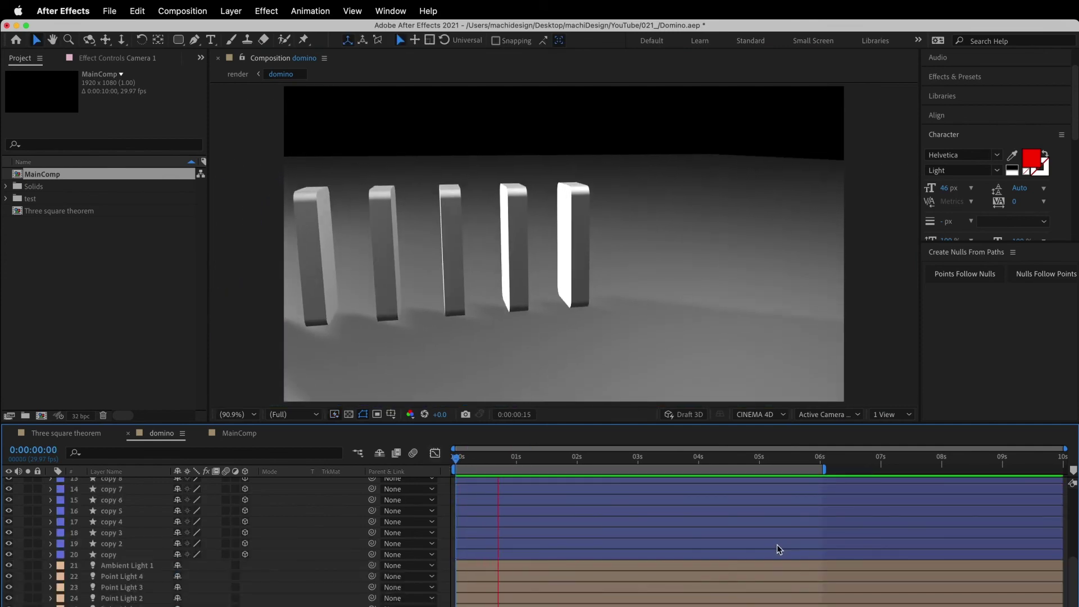